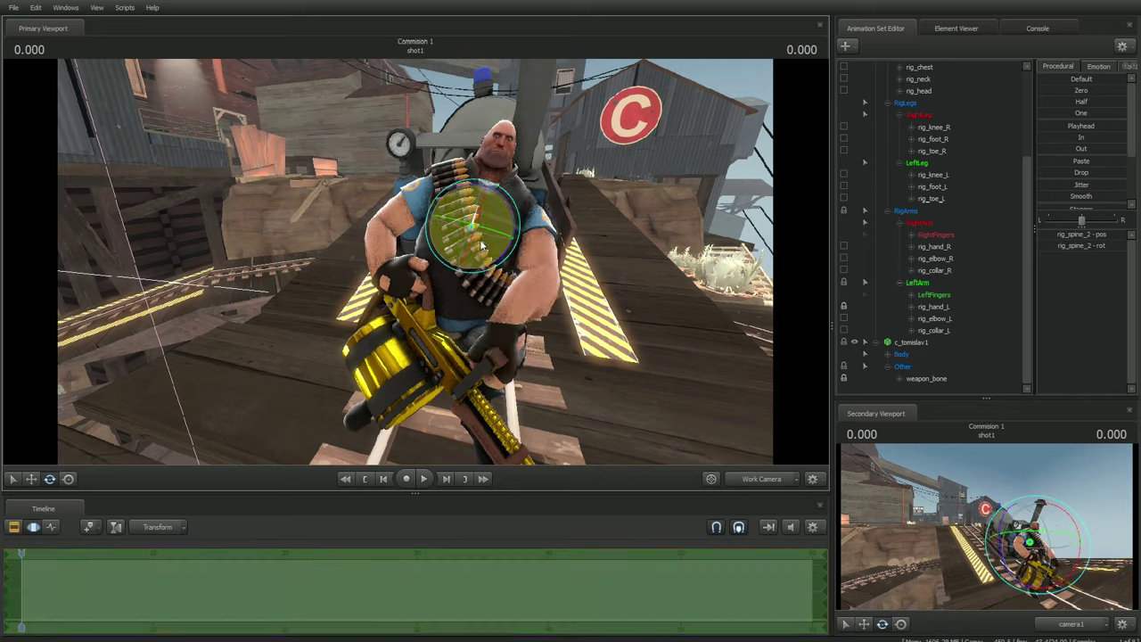
Rotate the Heavy's upper spine to turn his torso, select and move bomb_cart1, and collapse the heavy1 control list
drag(510, 256, 482, 285)
click(472, 169)
click(488, 156)
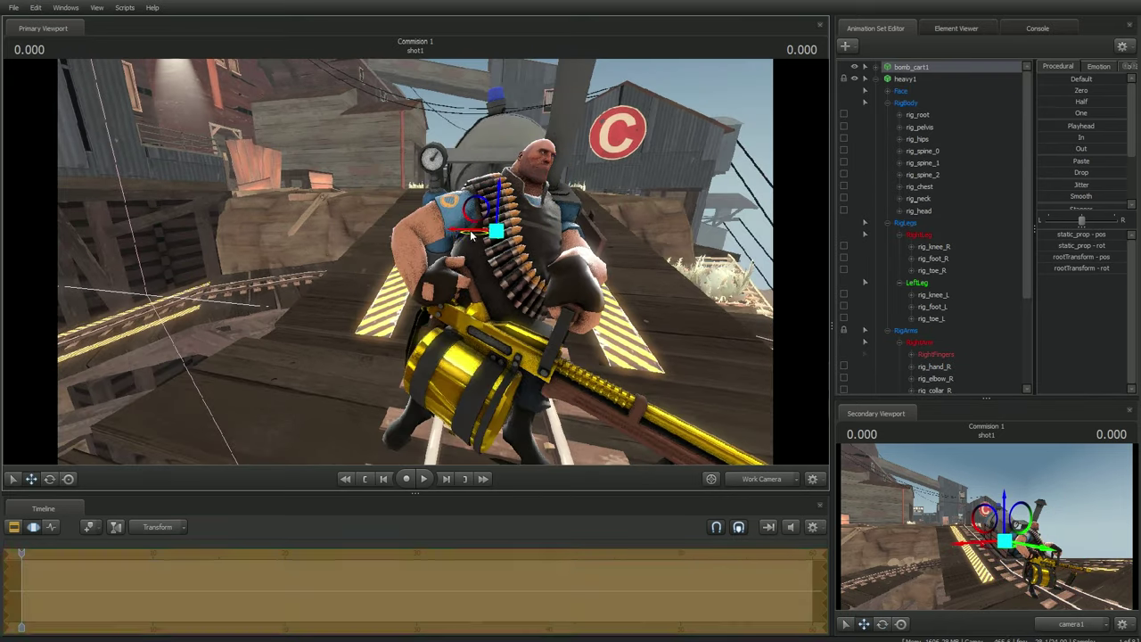
drag(488, 156, 499, 207)
click(875, 93)
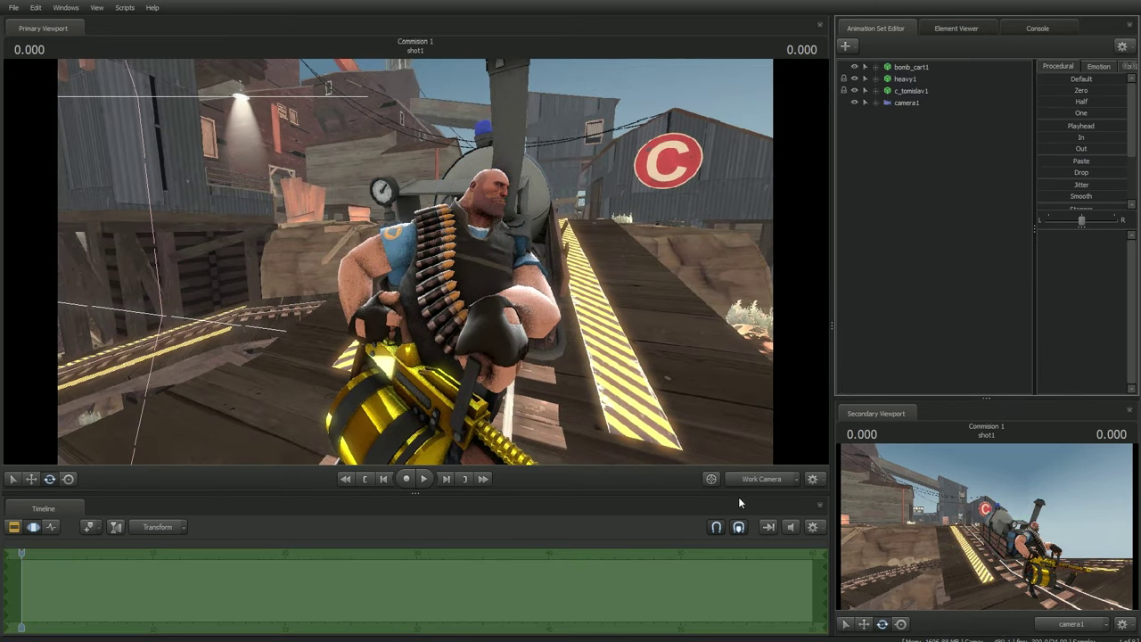
View the shot through camera1 and adjust the Heavy's right hand (rig_hand_R), checking its pose from the work camera
click(761, 478)
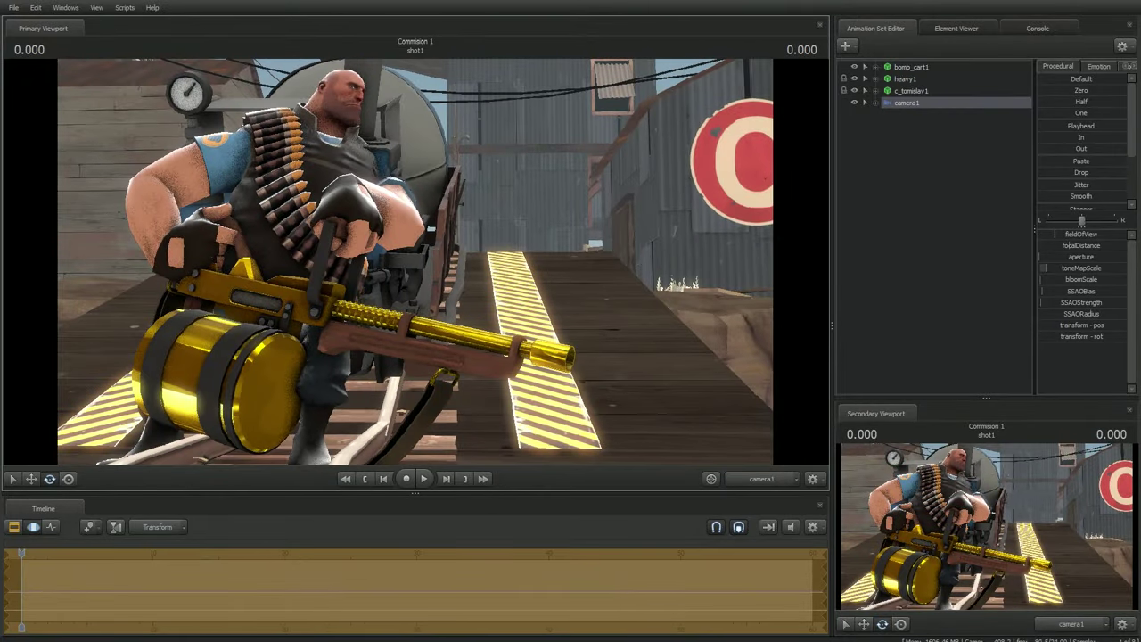
click(173, 243)
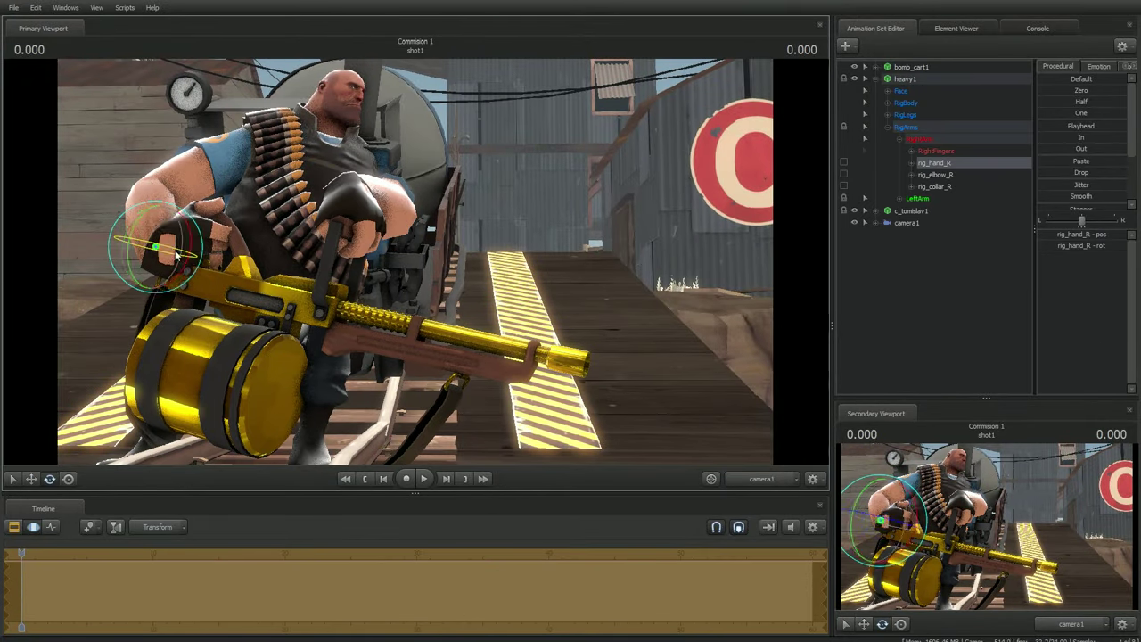
key(F4)
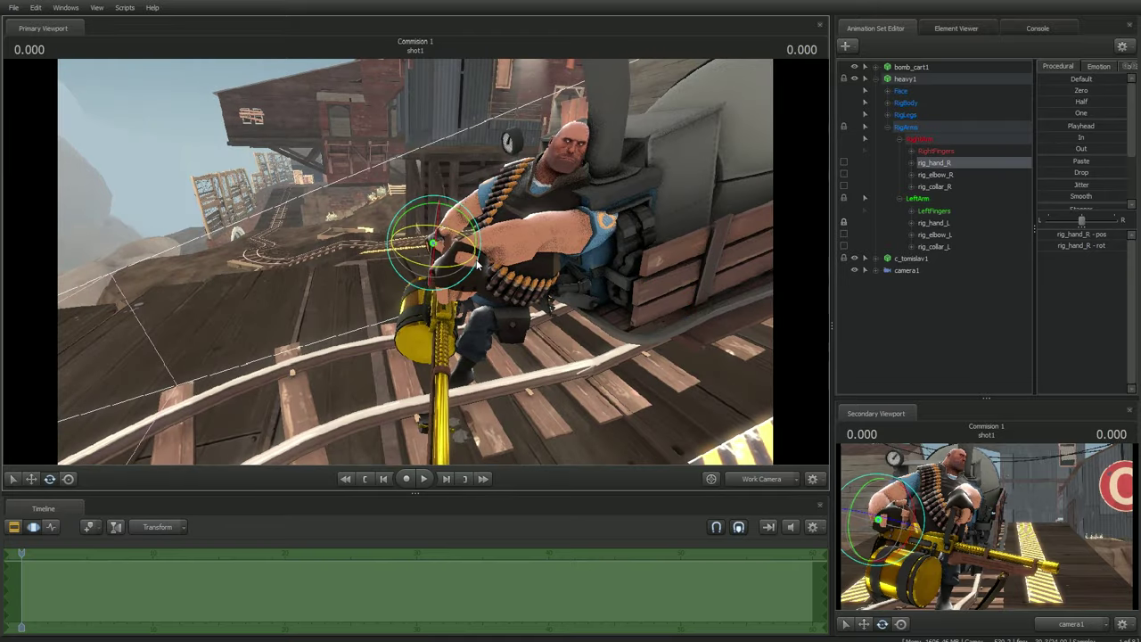
key(F4)
key(F1)
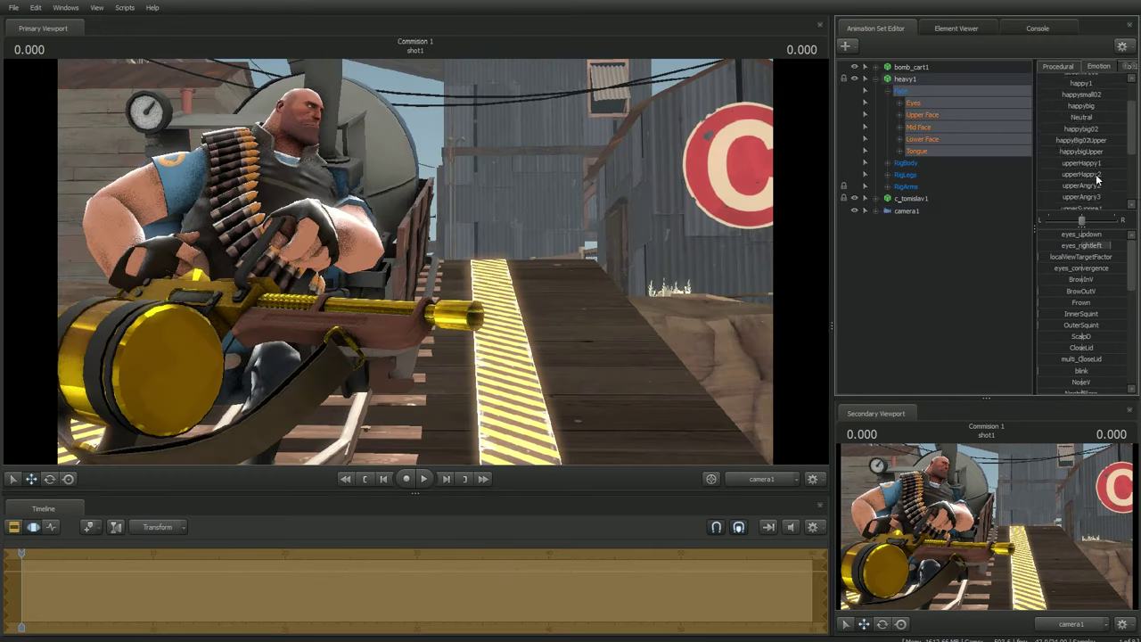
Apply a teeth-baring emotion preset to the Heavy's whole face and return to the Motion Editor
scroll(1097, 179, up, 2)
click(39, 527)
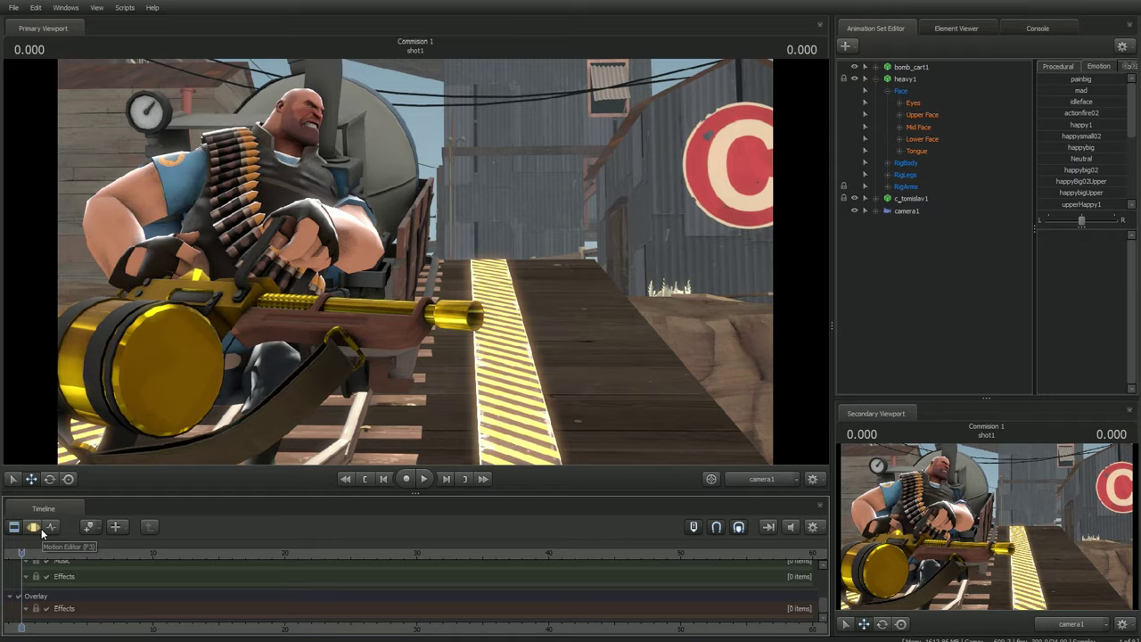
click(41, 530)
Move and rotate rig_hand_R so the Heavy's right hand sits on the rear grip of the golden gun
click(363, 265)
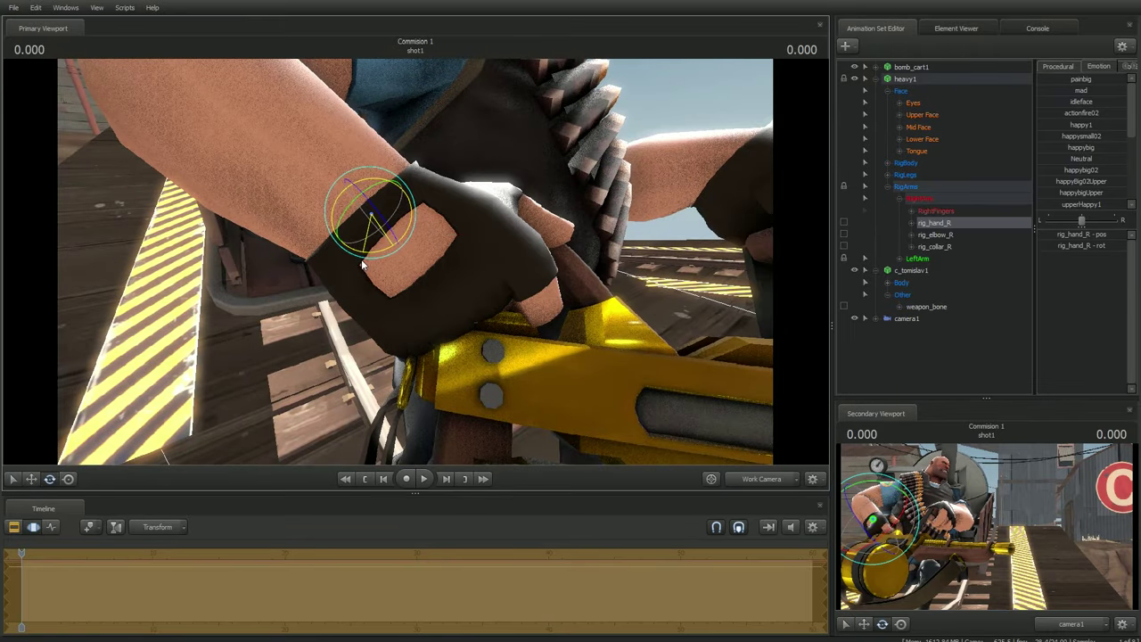
drag(362, 265, 481, 143)
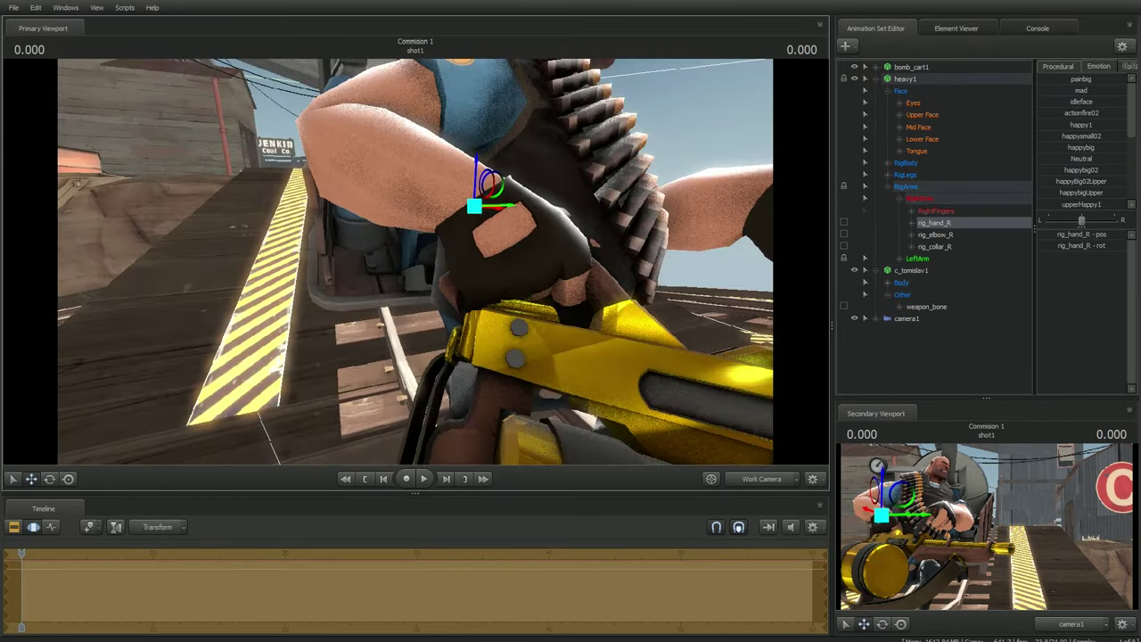
key(F4)
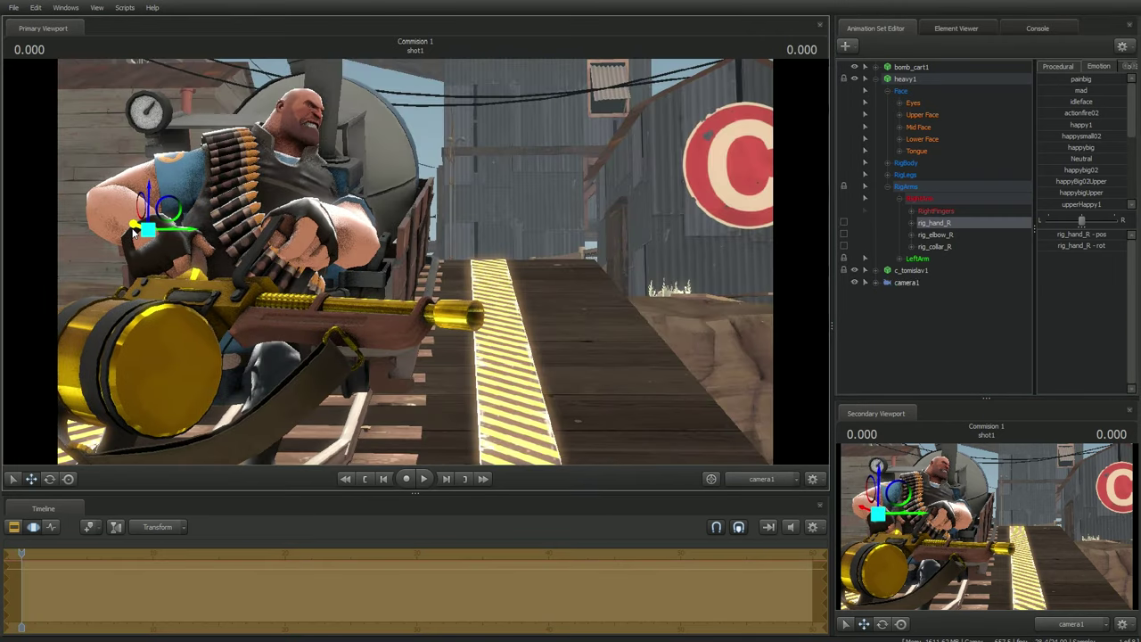
key(e)
drag(133, 234, 161, 269)
click(884, 286)
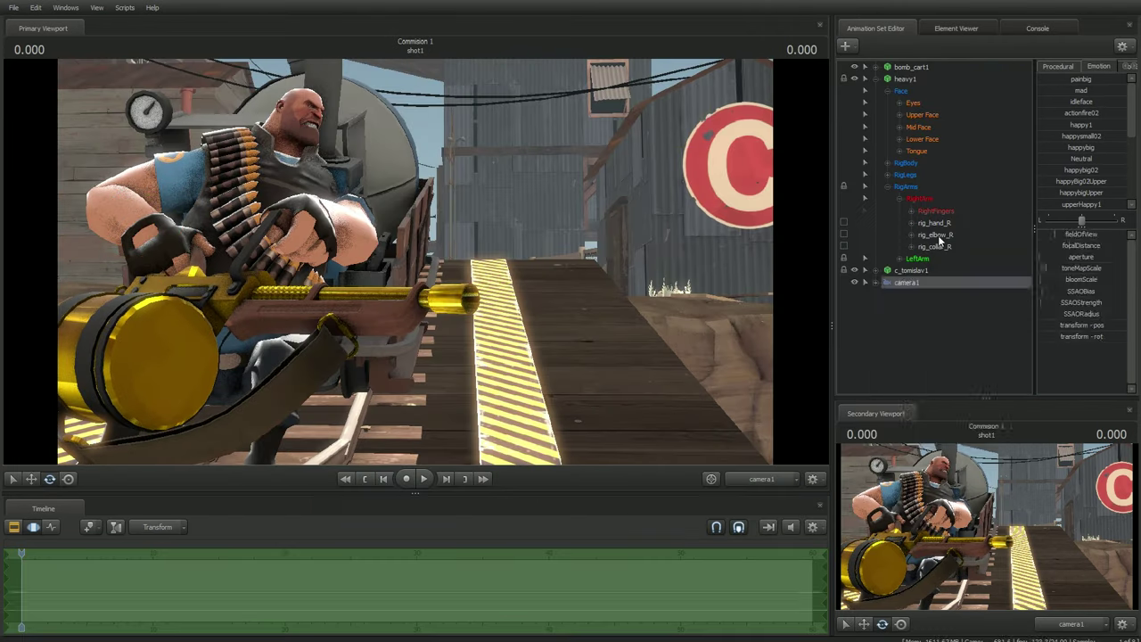
right_click(884, 286)
click(956, 419)
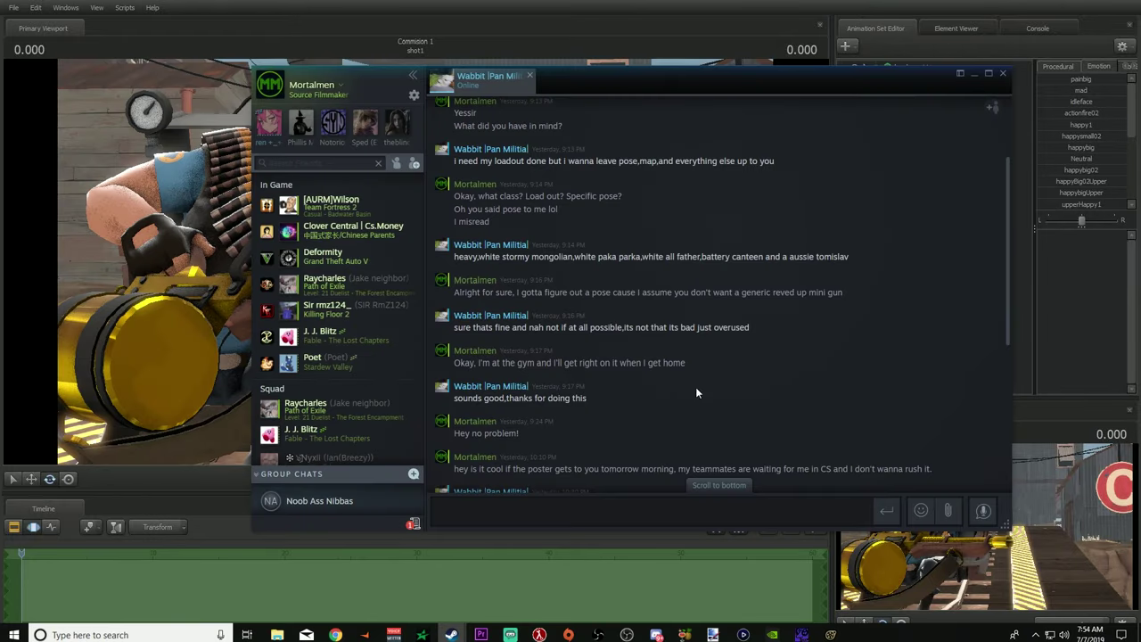
Write to the client in the Steam chat: "the stormy mongolian, the entire thing is white? Like even the little fur part?"
text(the)
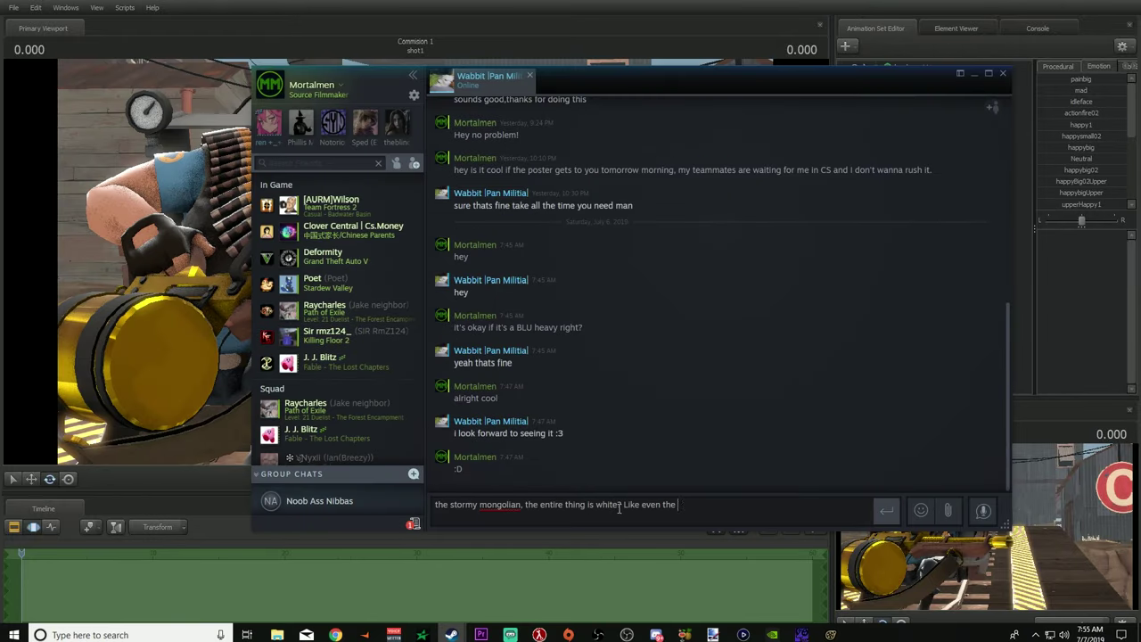
text(little fur part?)
scroll(808, 353, up, 3)
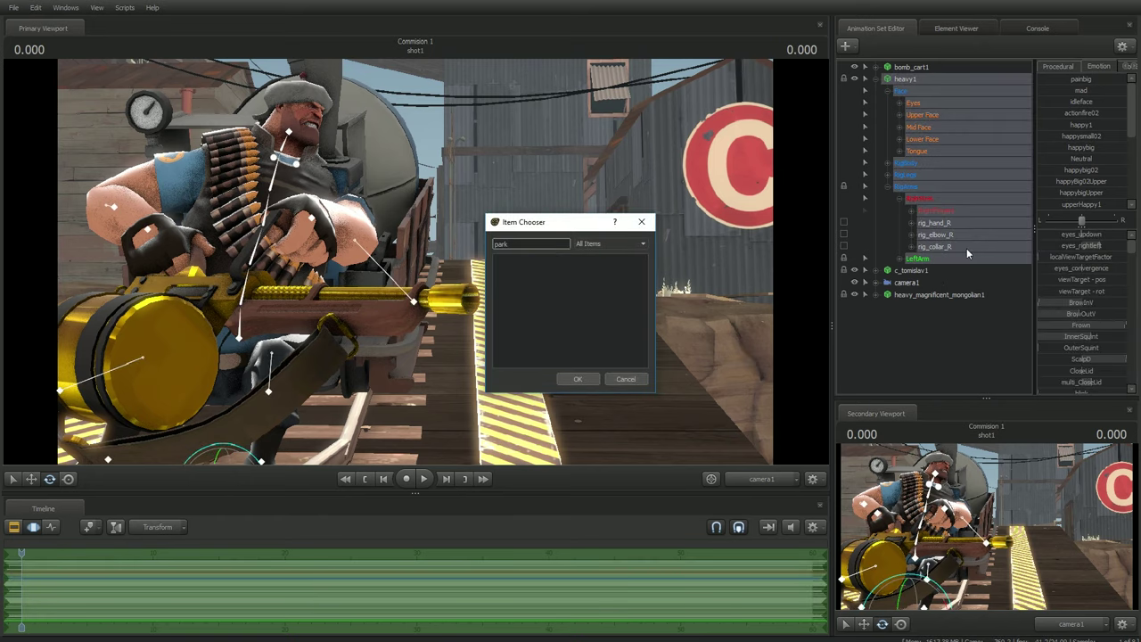
Check the requested loadout in the Steam chat and review the Paka Parka's painted variants on the Official TF2 Wiki in Chrome
key(alt+Tab)
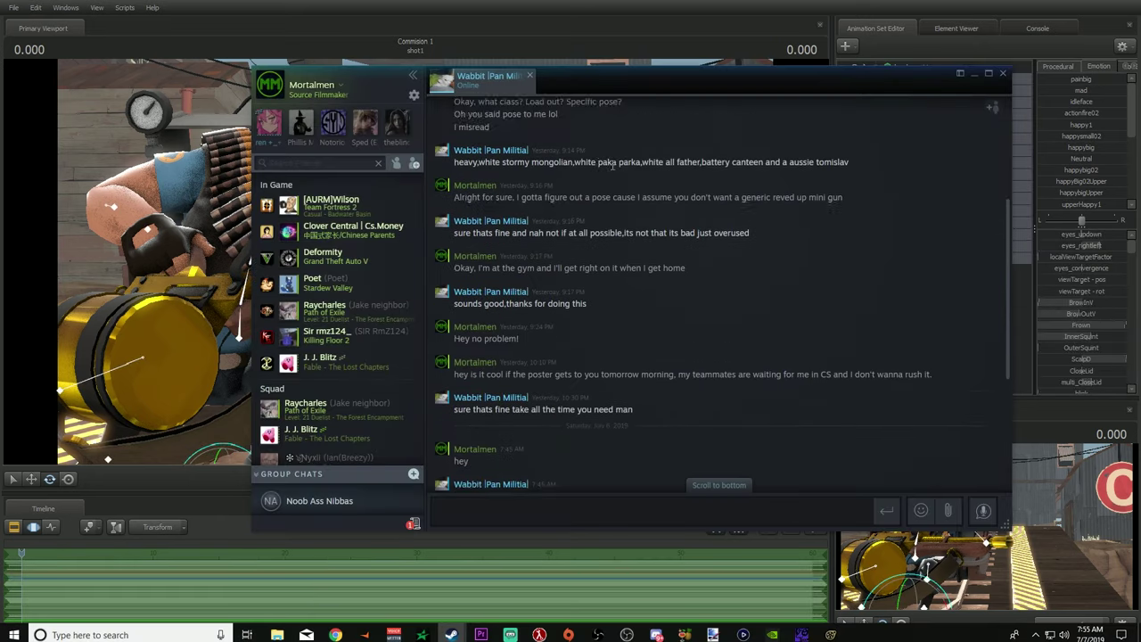
scroll(662, 285, down, 5)
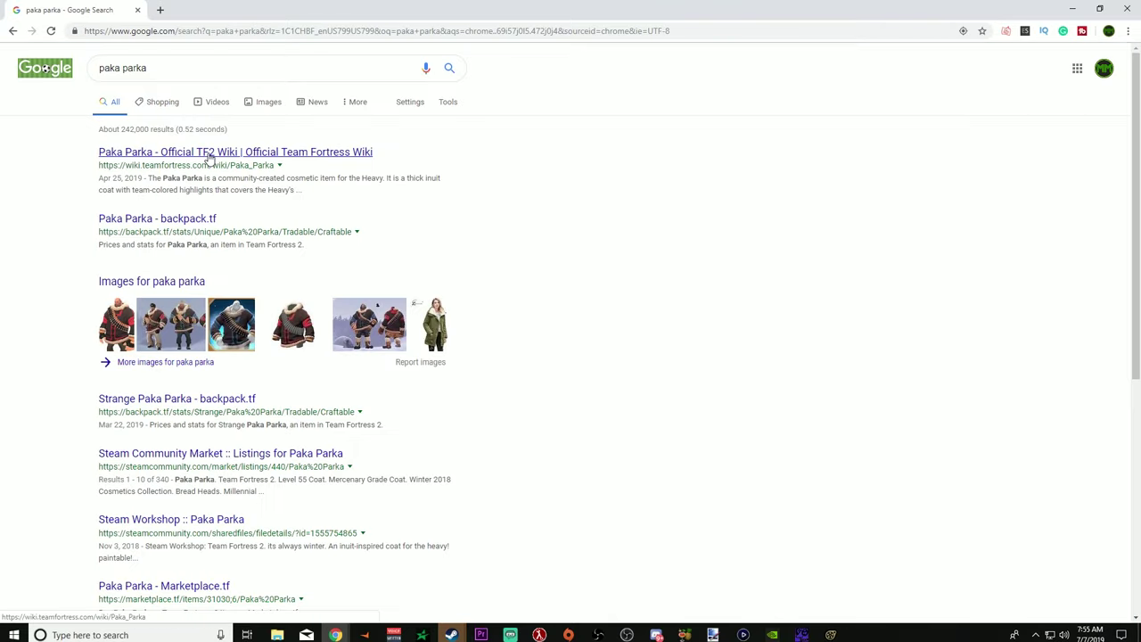
click(234, 151)
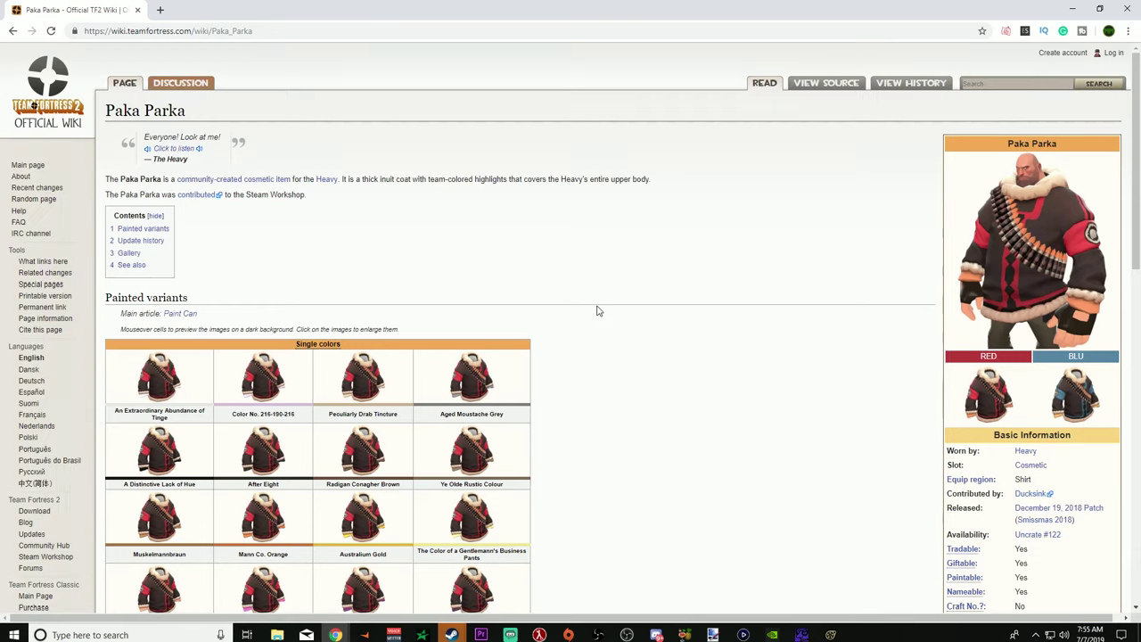
scroll(597, 309, down, 8)
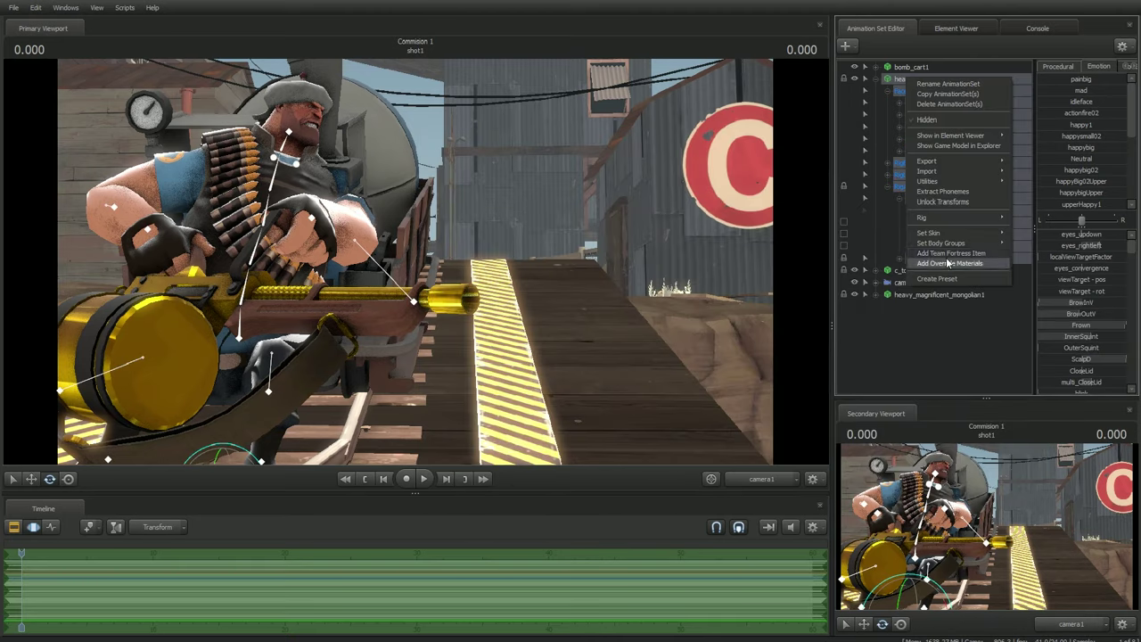
Browse the tf model list filtered by "heavy", previewing the all_class item models one after another
click(948, 263)
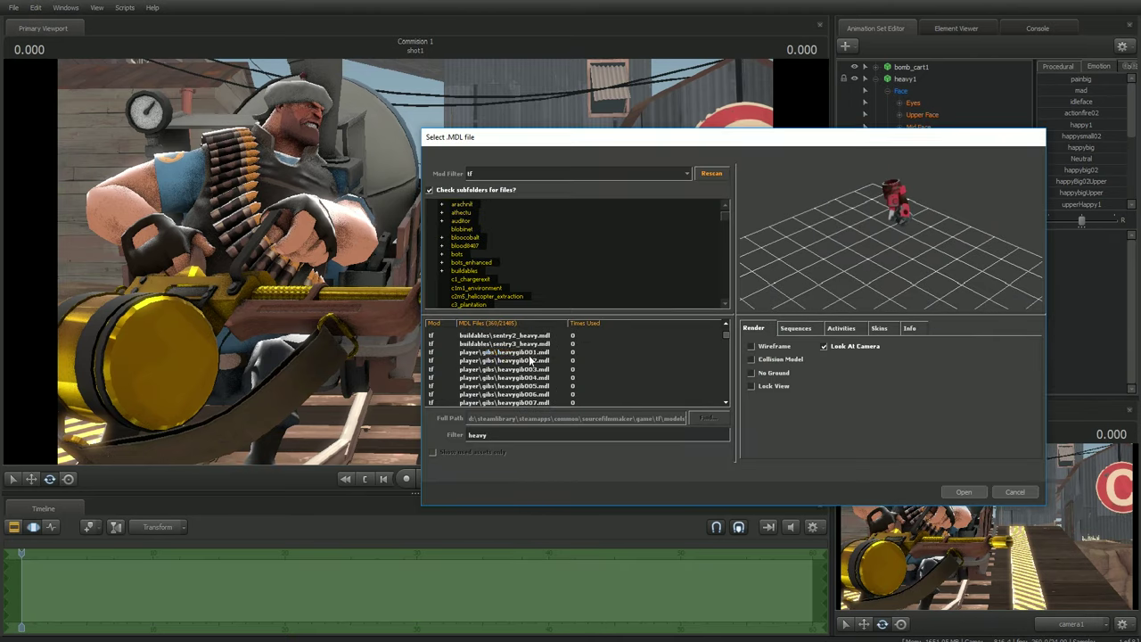
scroll(531, 360, down, 2)
click(538, 385)
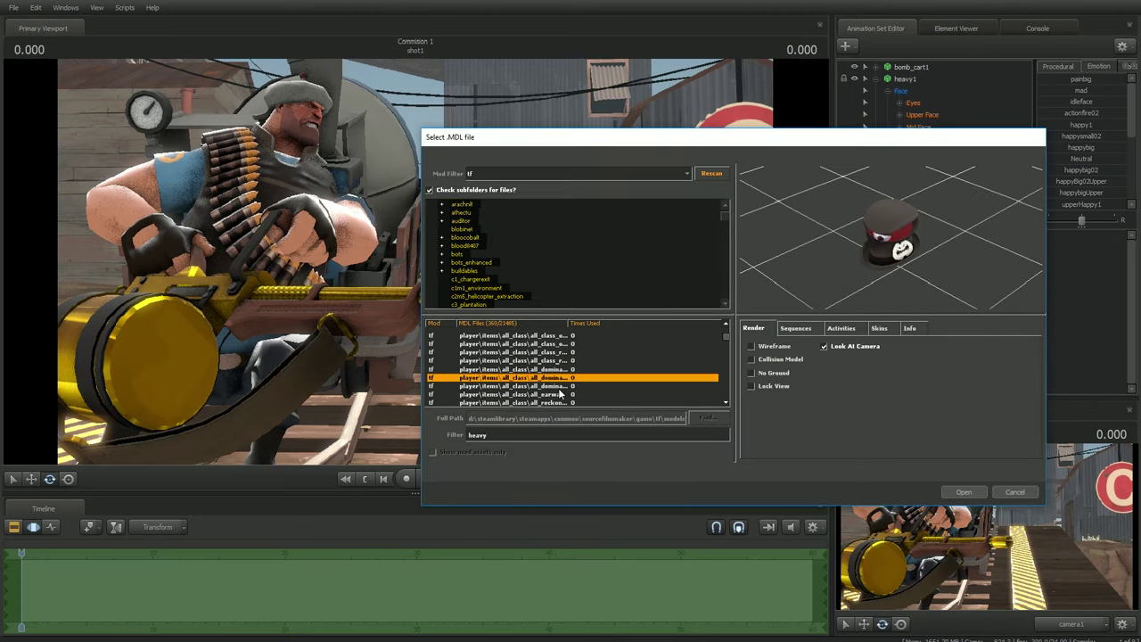
key(Down)
key(Down)
key(Down)
key(Down)
key(Down)
key(Down)
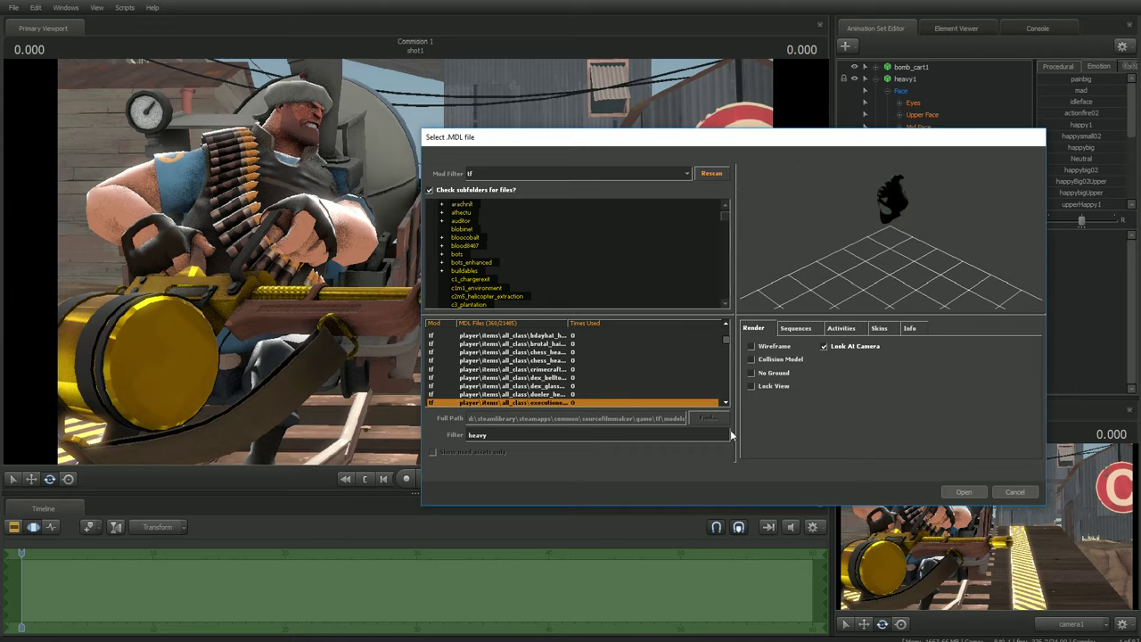
Switch to the main Steam window
key(alt+Tab)
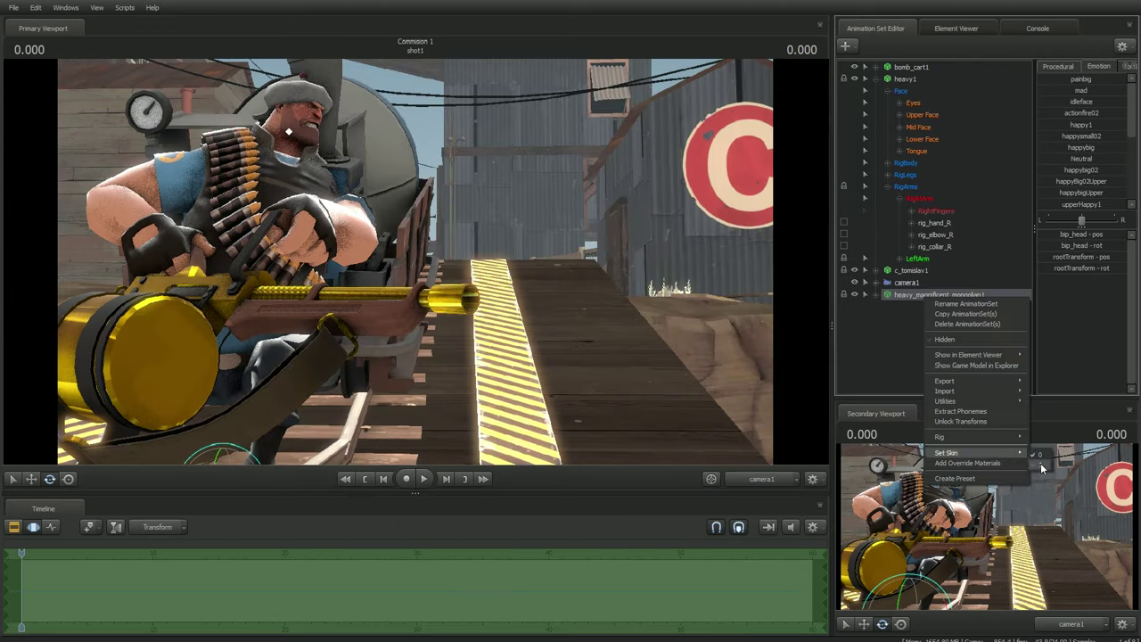
key(alt+Tab)
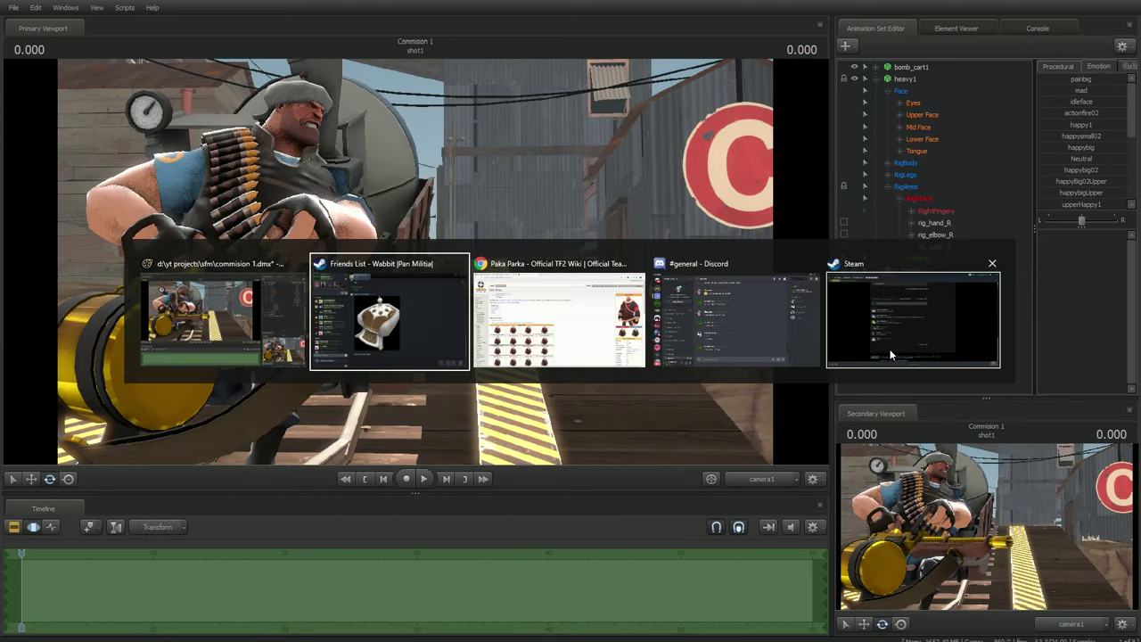
click(889, 353)
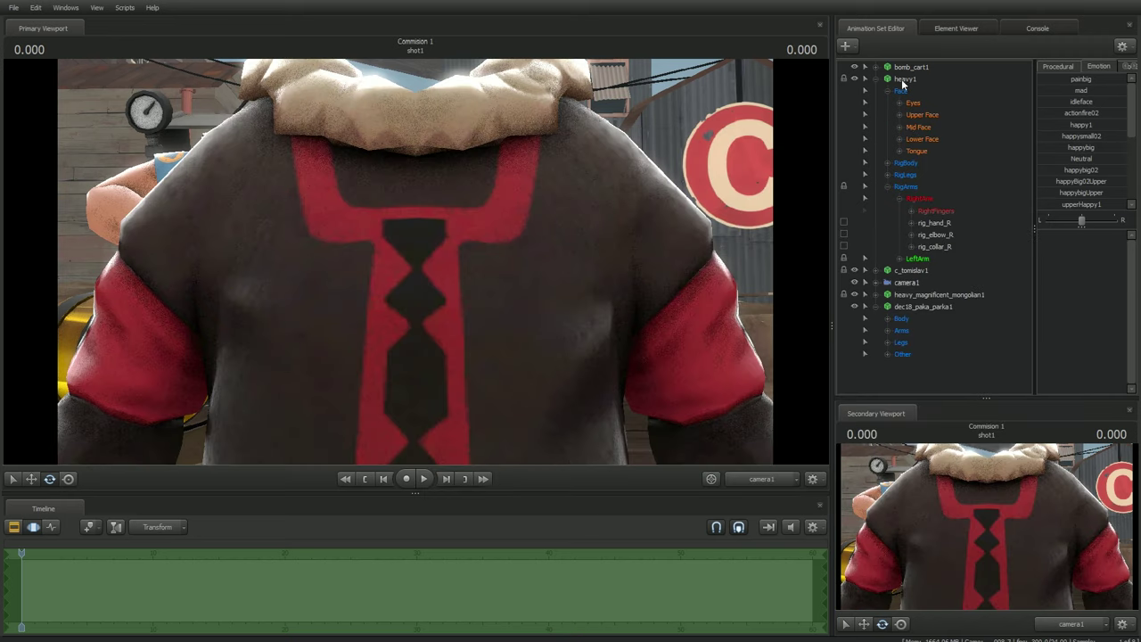
Lock the Paka Parka onto heavy1 and try a red $cloakcolortint on its dec18_paka_parka override material
click(903, 84)
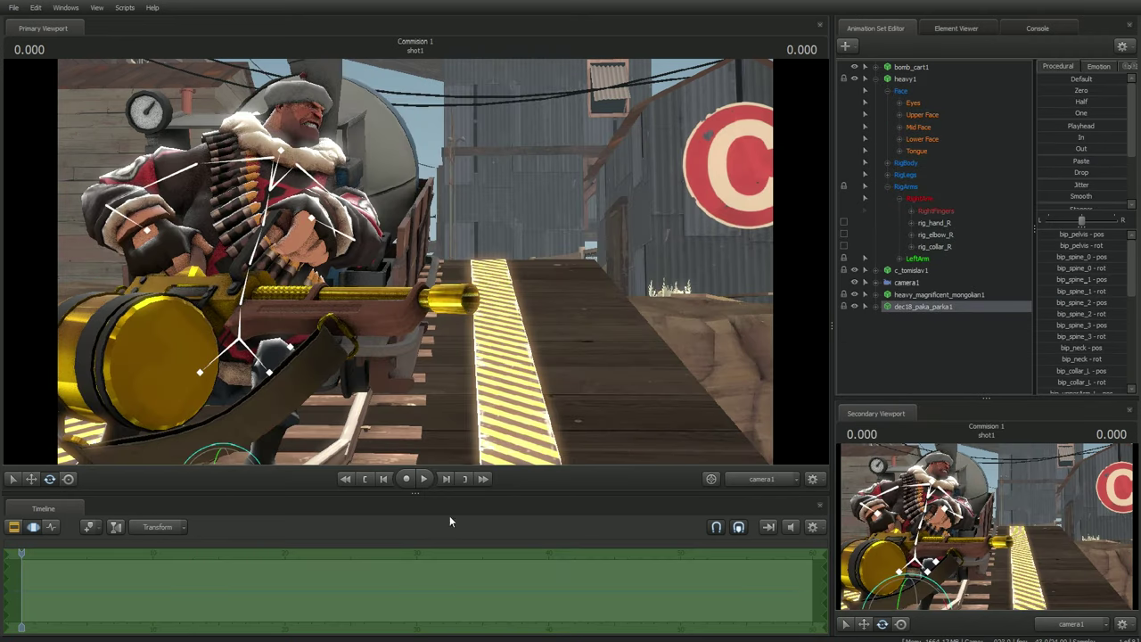
right_click(918, 309)
click(1036, 378)
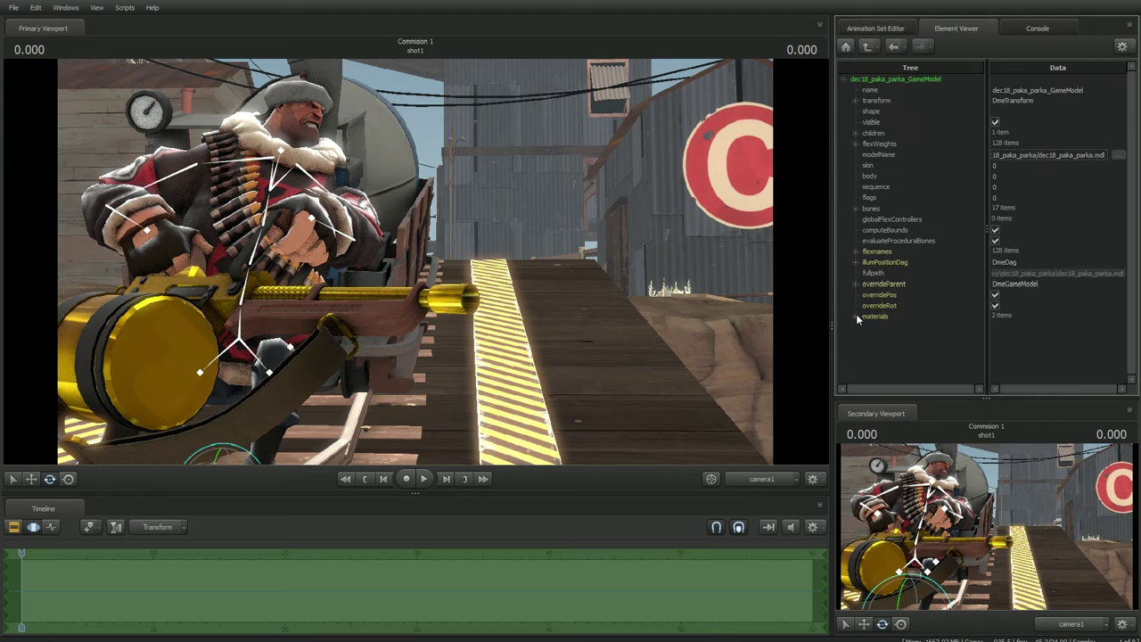
double_click(891, 327)
click(1019, 356)
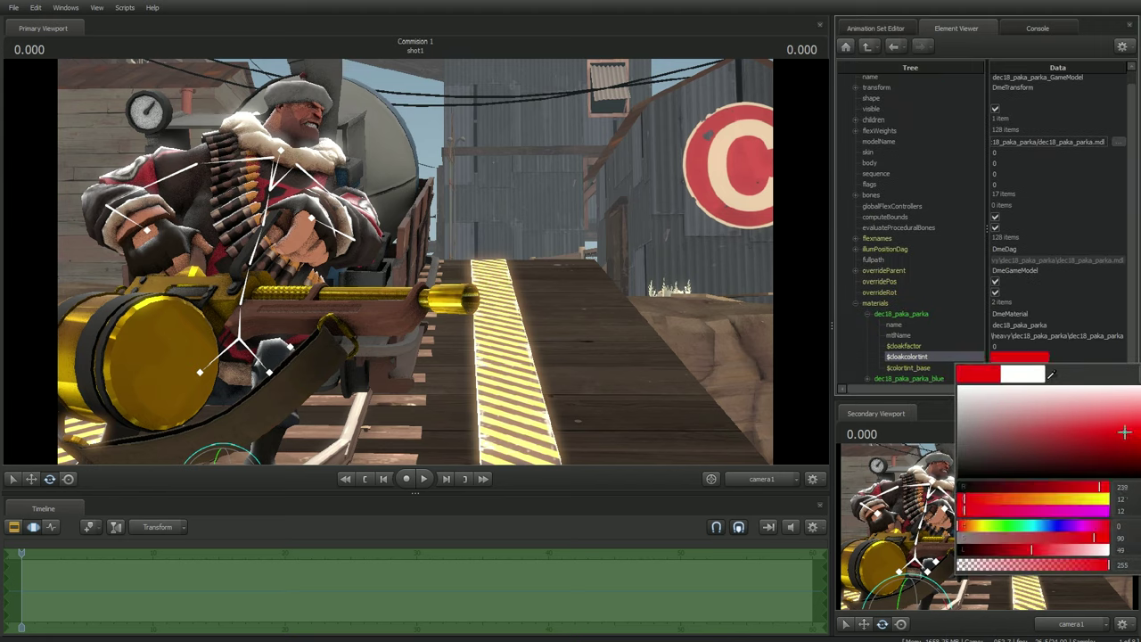
key(Escape)
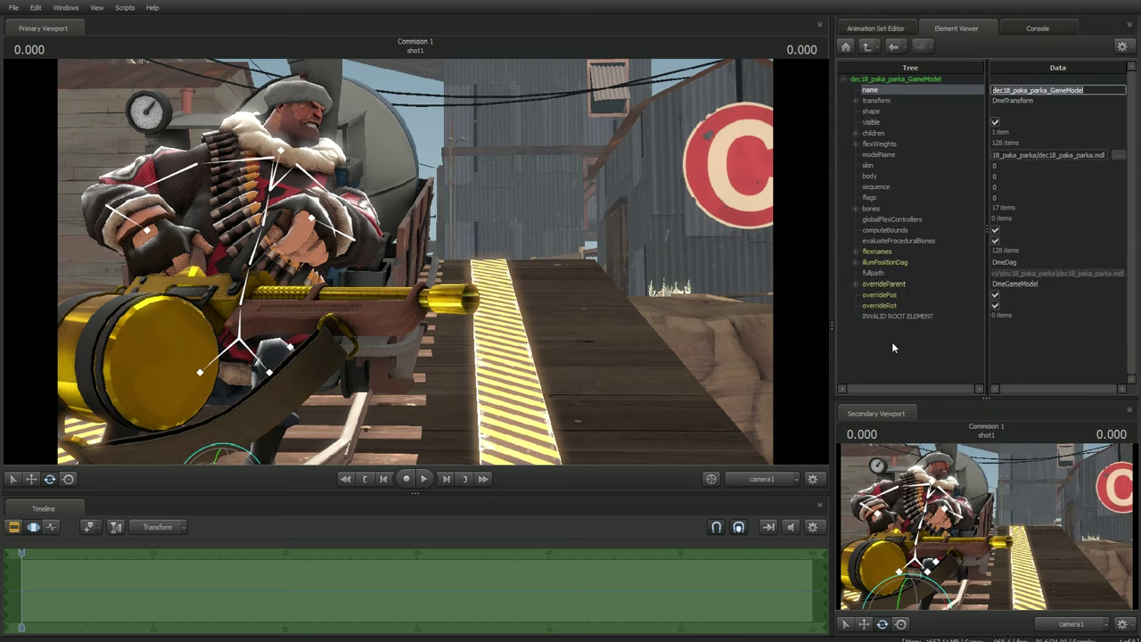
Show the unlocked parka's game model in the Element Viewer and try editing $colortint_base on its dec18_paka_parka material
click(875, 27)
click(918, 306)
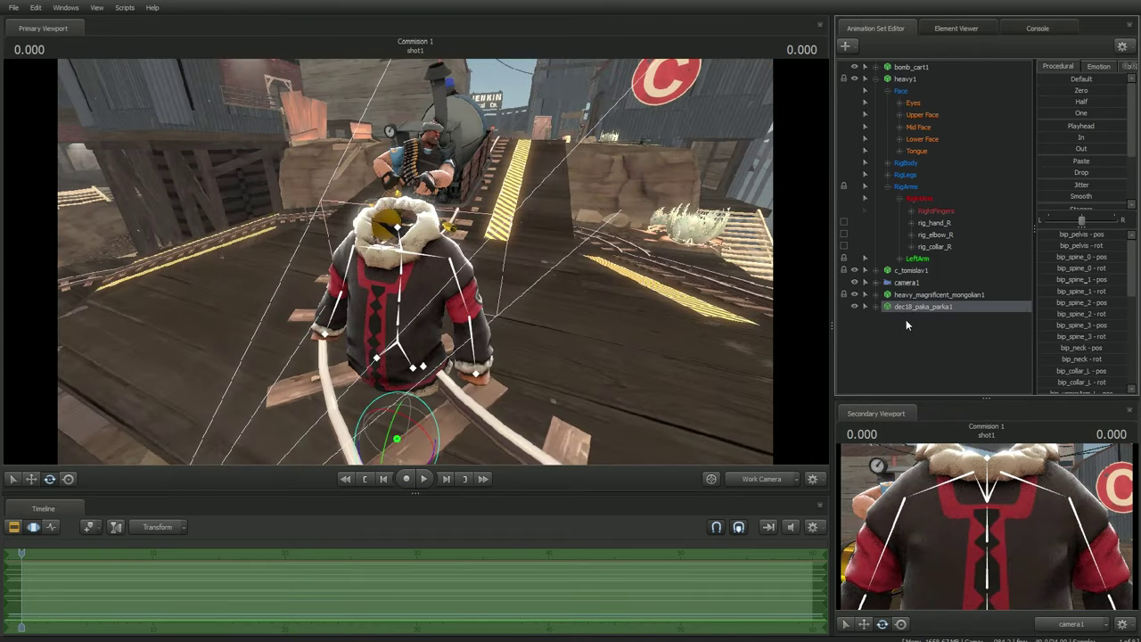
click(958, 364)
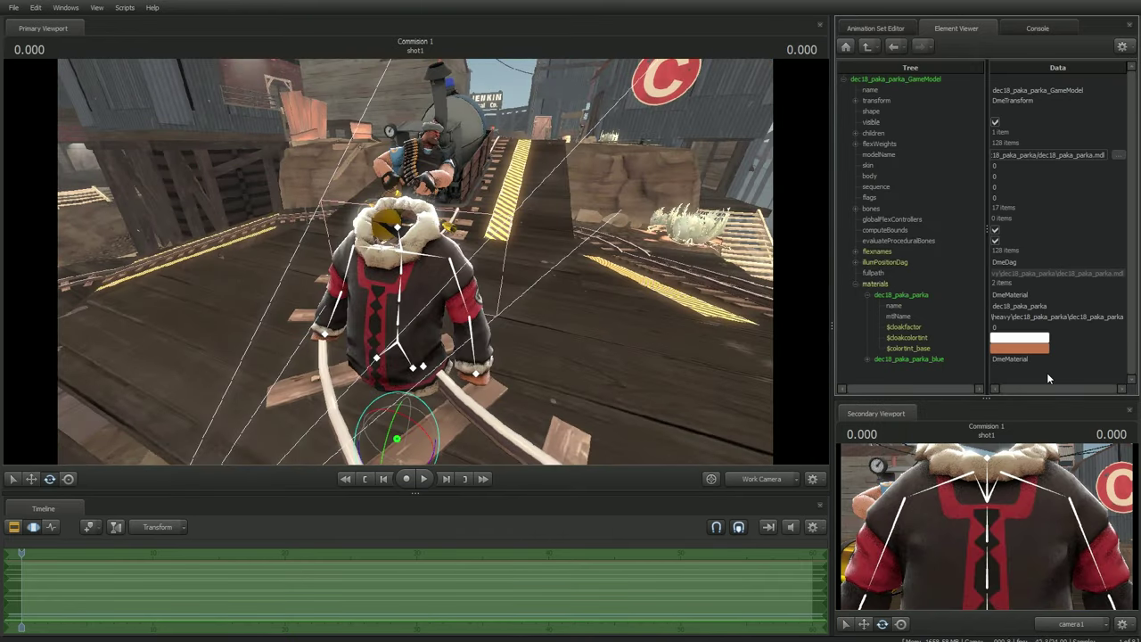
click(1019, 347)
drag(624, 232, 754, 151)
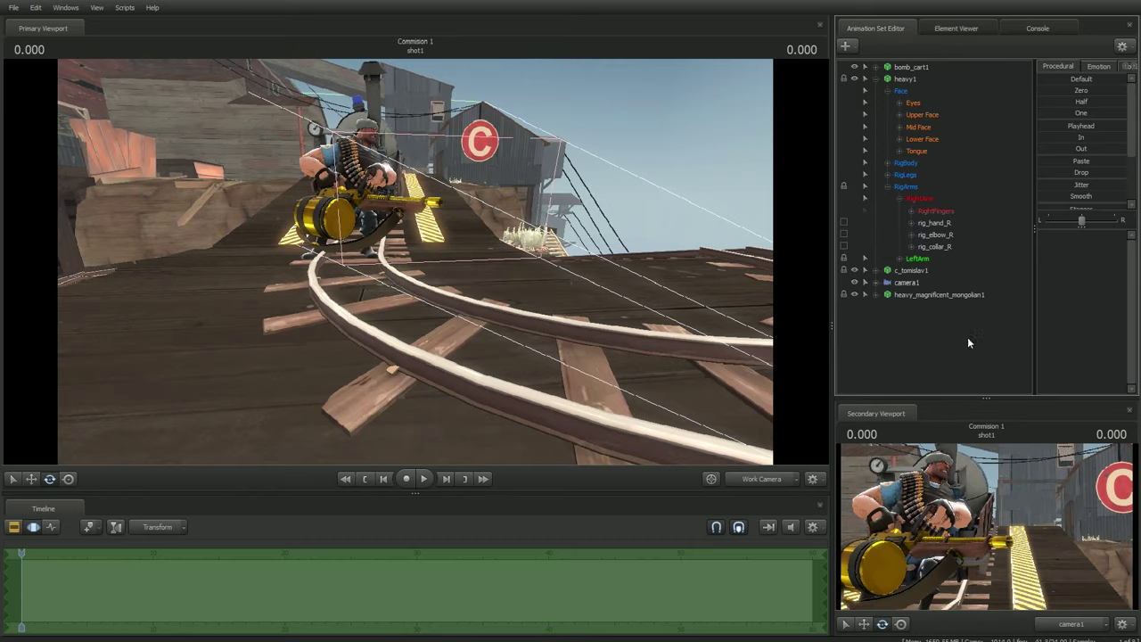
Set $colortint_base of the Mongolian hat's heavy_mongol_red material to near-white (229, 228, 228) in the Element Viewer
right_click(927, 294)
click(953, 365)
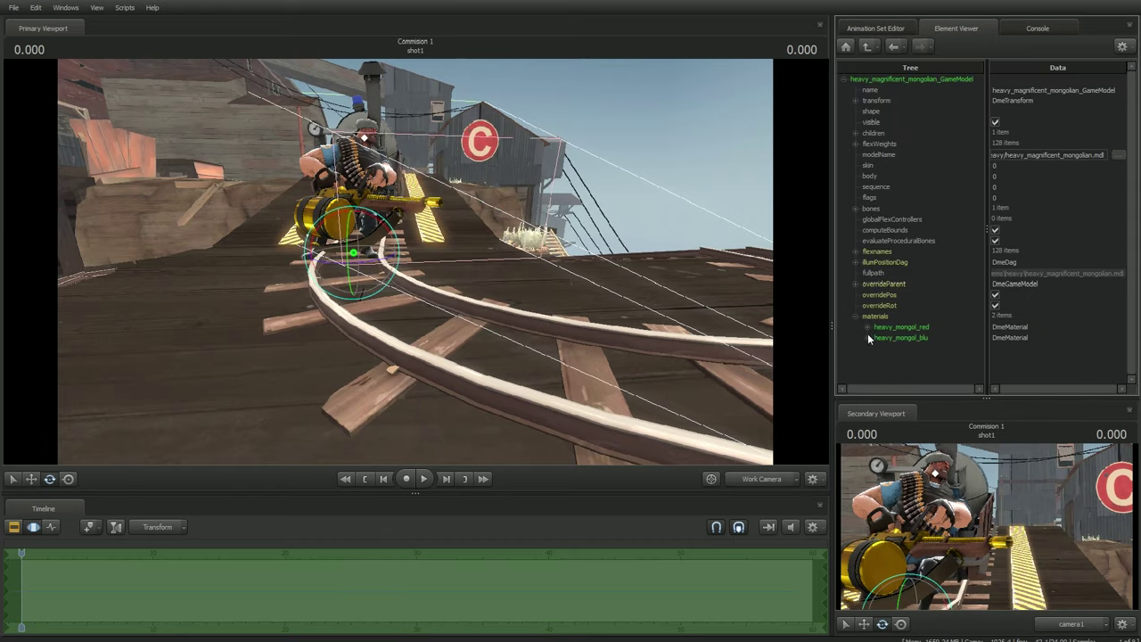
click(867, 326)
click(1019, 368)
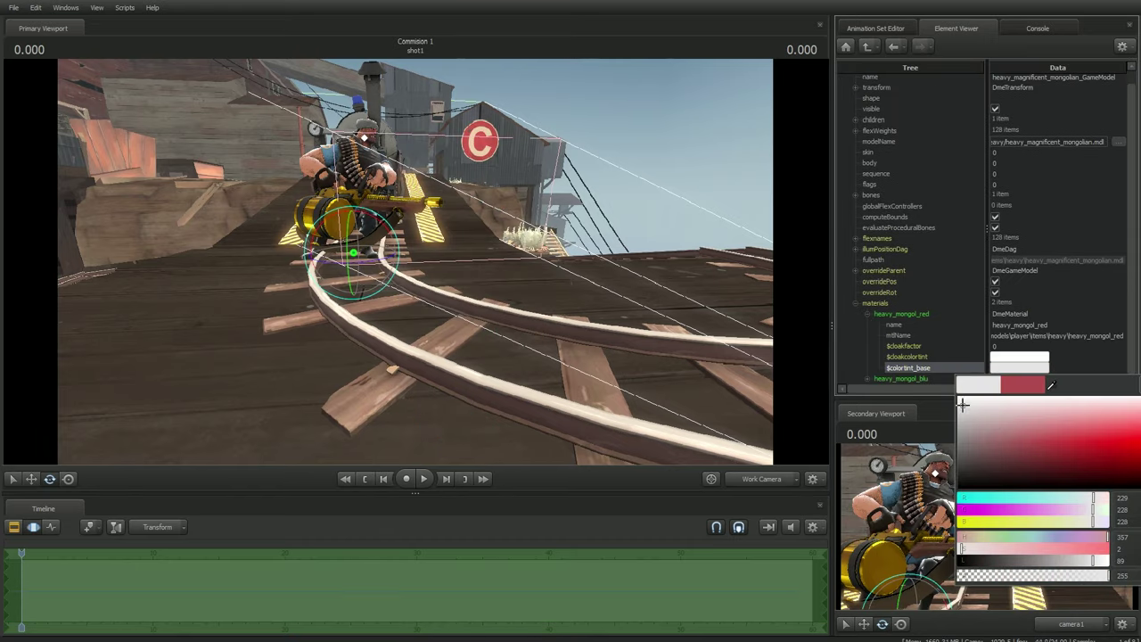
drag(499, 268, 463, 249)
Show the Paka Parka's game model in the Element Viewer again to inspect its materials
click(875, 28)
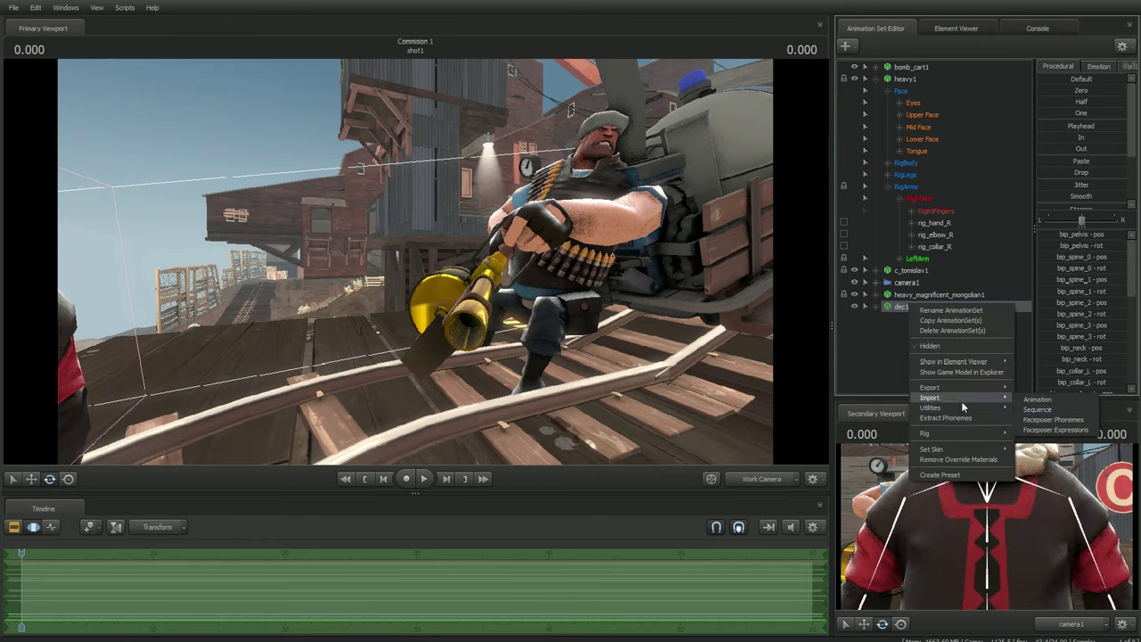
mouse_move(953, 361)
click(1025, 372)
click(1018, 358)
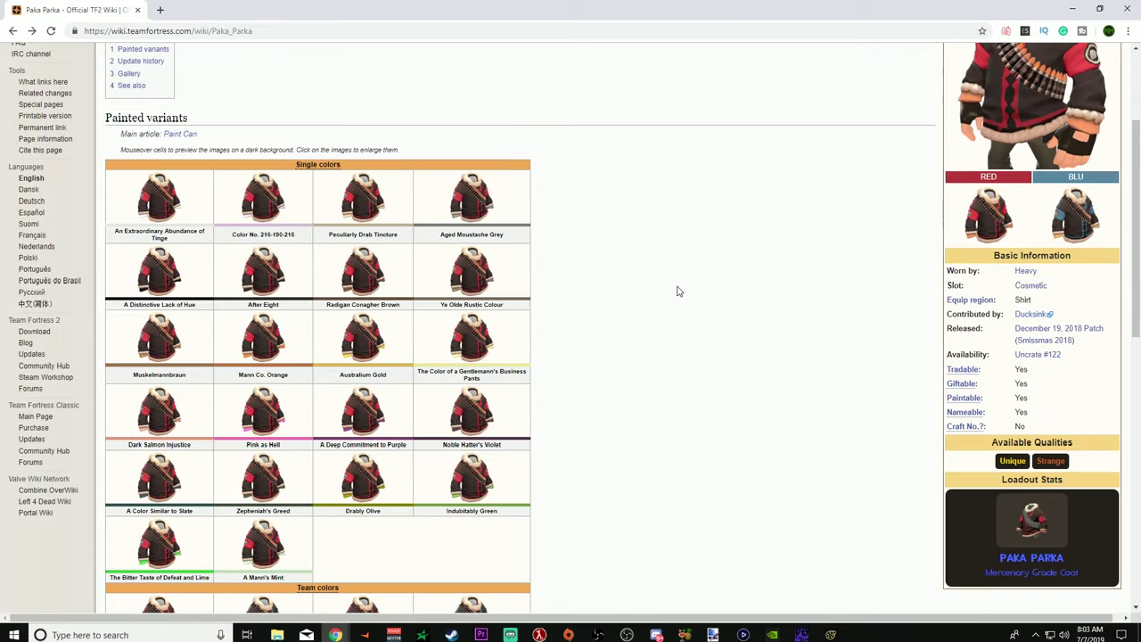
Examine the Paka Parka's painted variants on the TF2 wiki and the SFM item coloring tutorial on GameBanana
scroll(678, 291, down, 4)
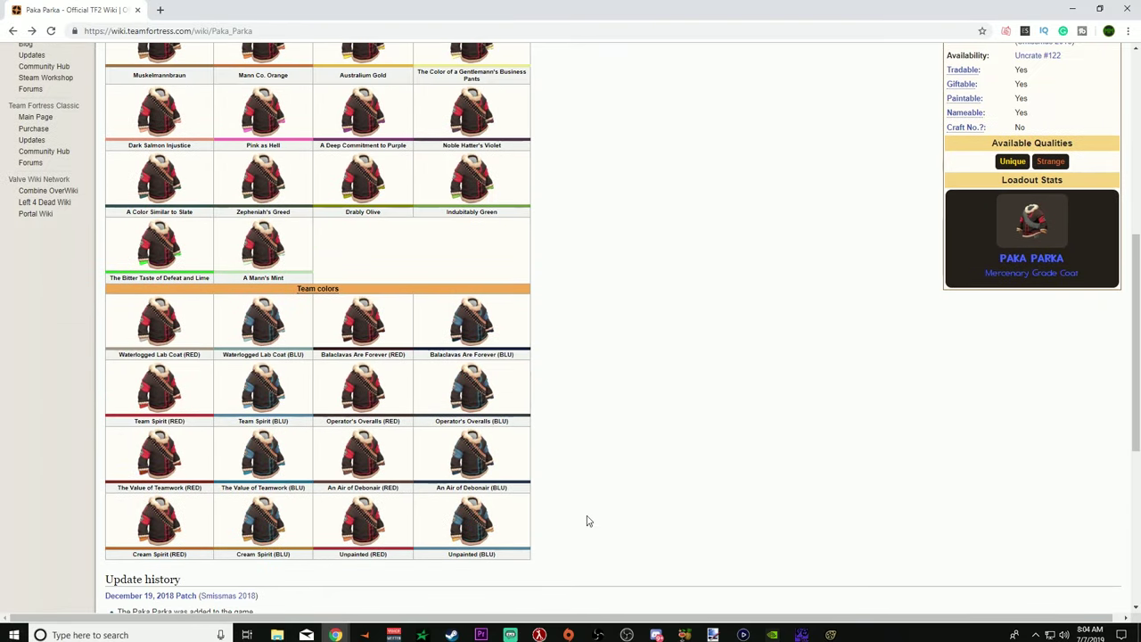
scroll(570, 521, up, 3)
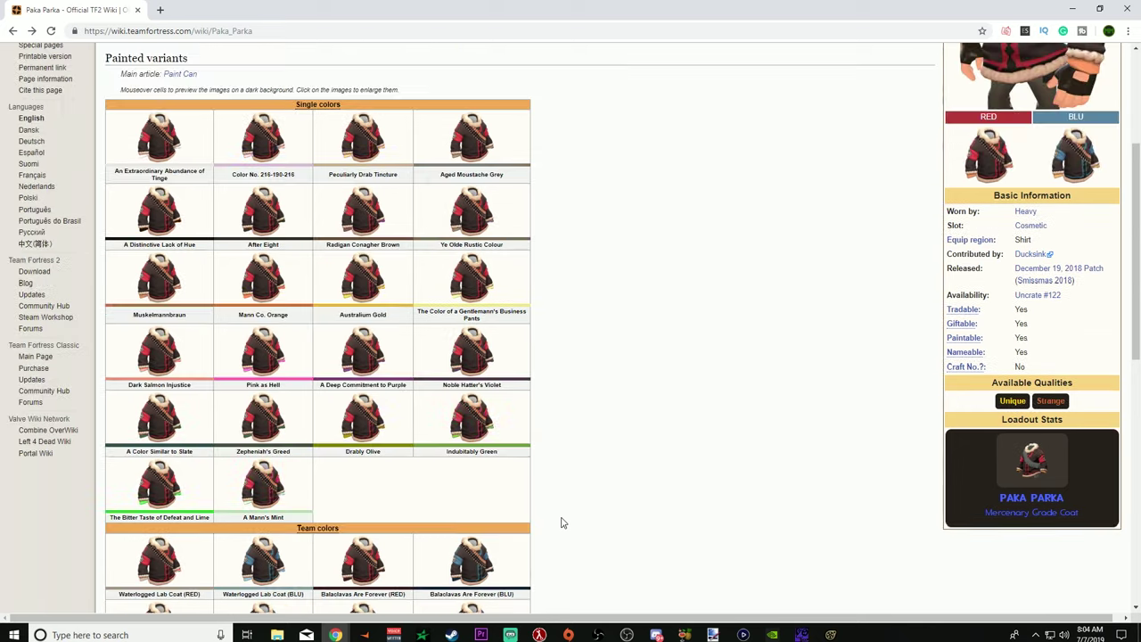
scroll(561, 522, down, 1)
scroll(561, 522, up, 2)
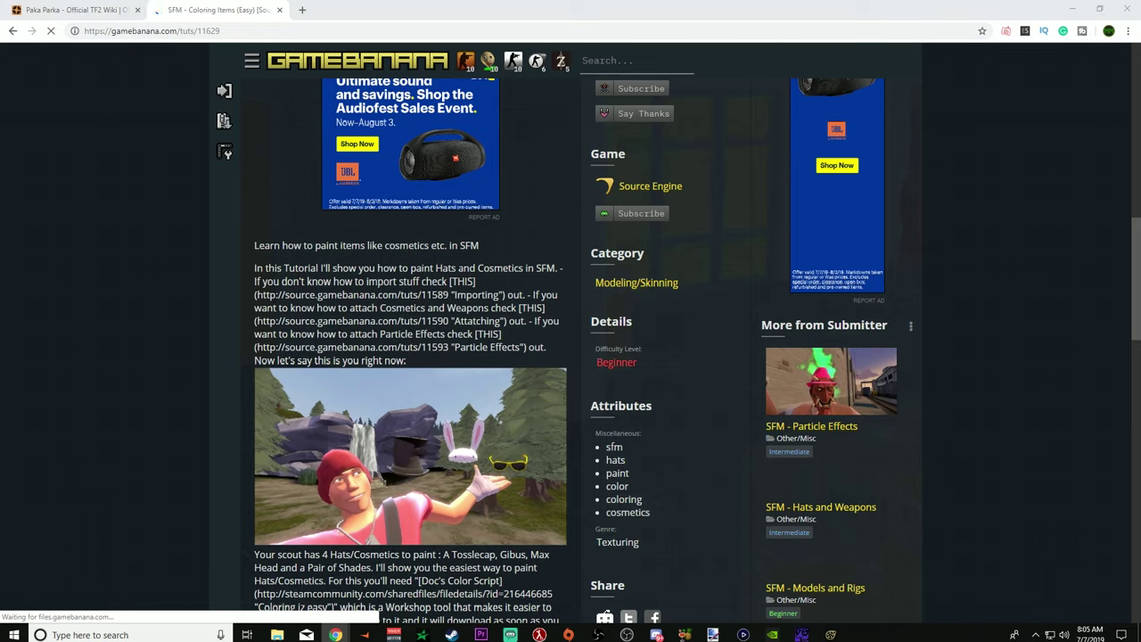
scroll(450, 241, down, 15)
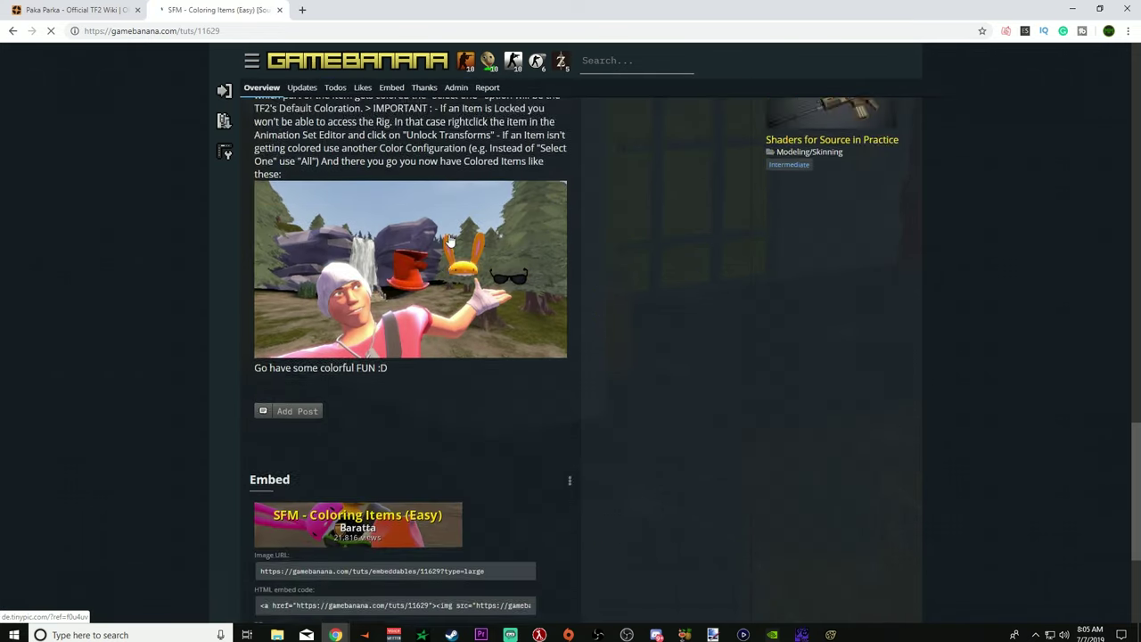
scroll(450, 241, down, 3)
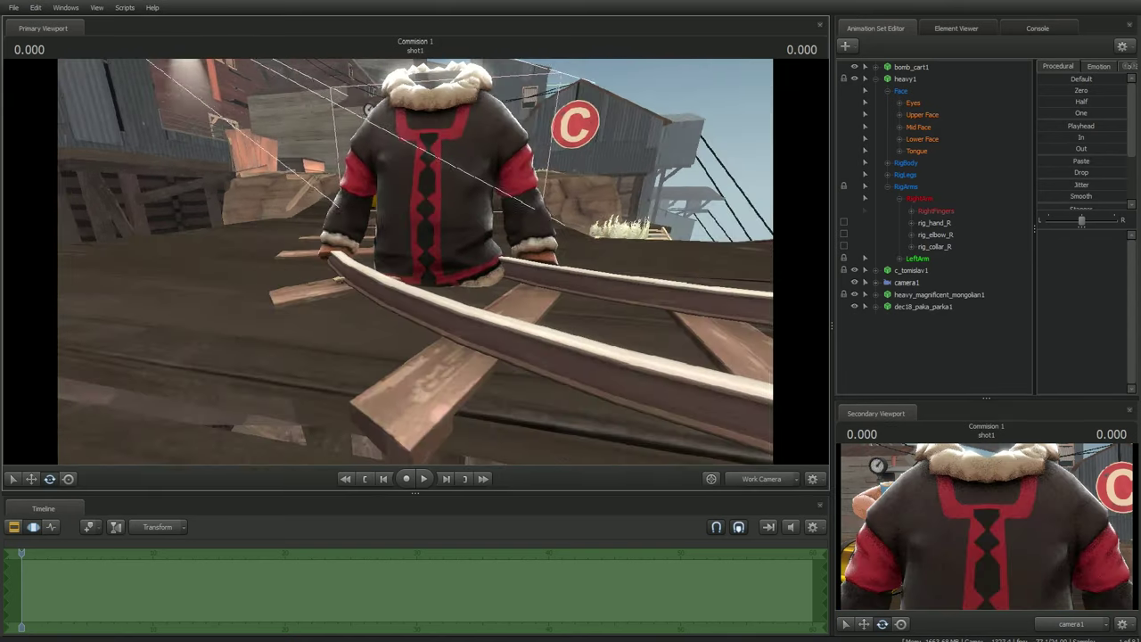
Lock the Paka Parka back onto the Heavy's body and switch the parka to its blue team skin
click(910, 306)
click(1032, 378)
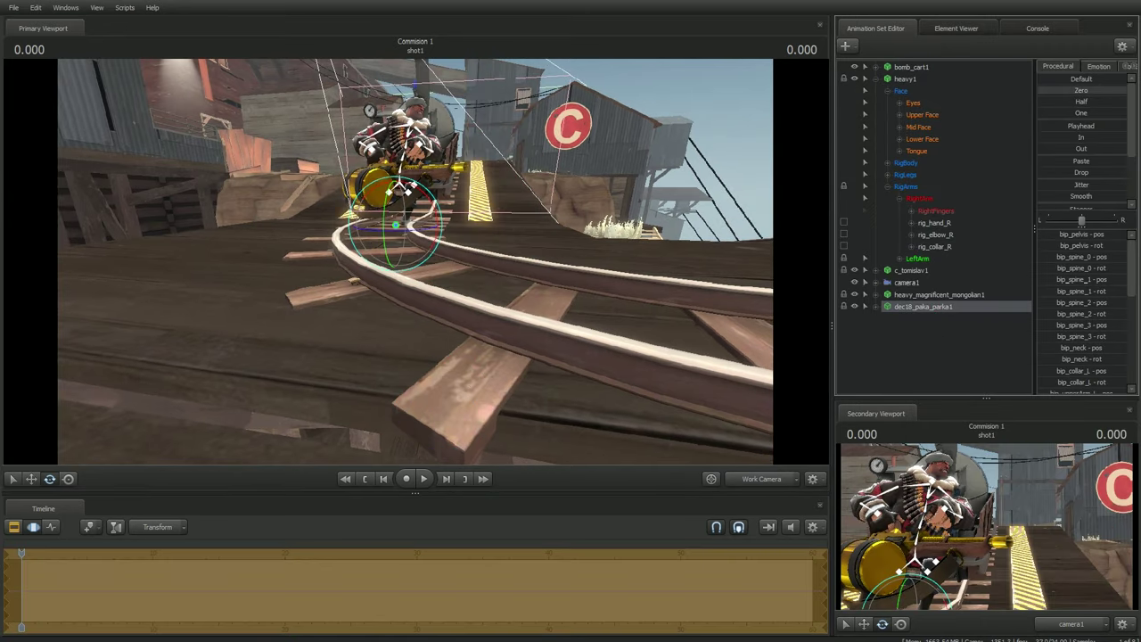
right_click(925, 307)
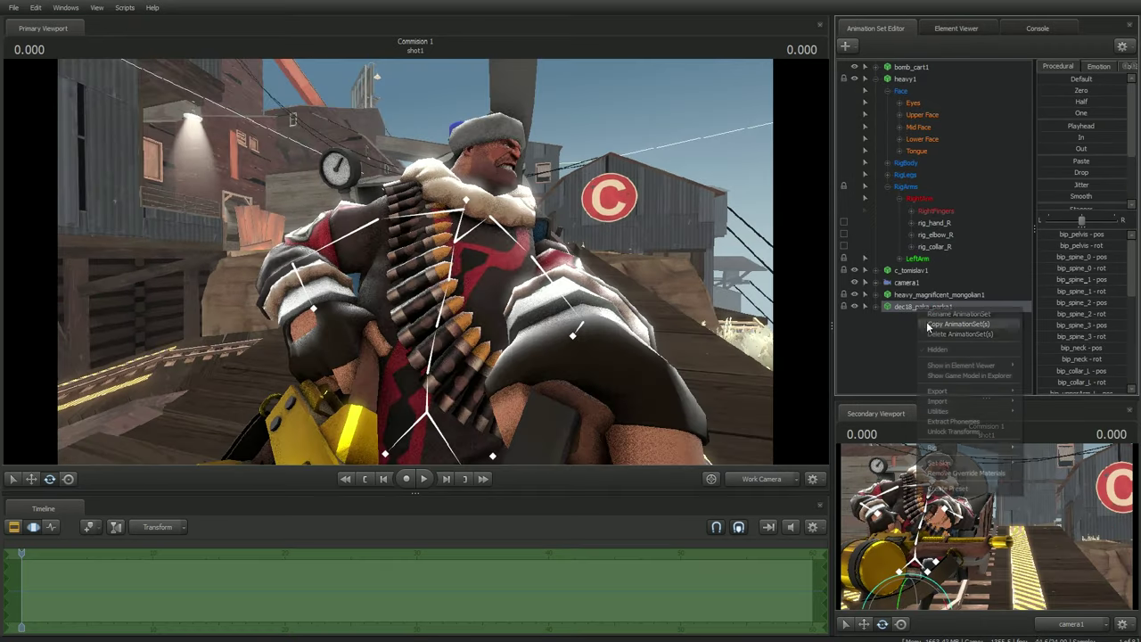
click(976, 383)
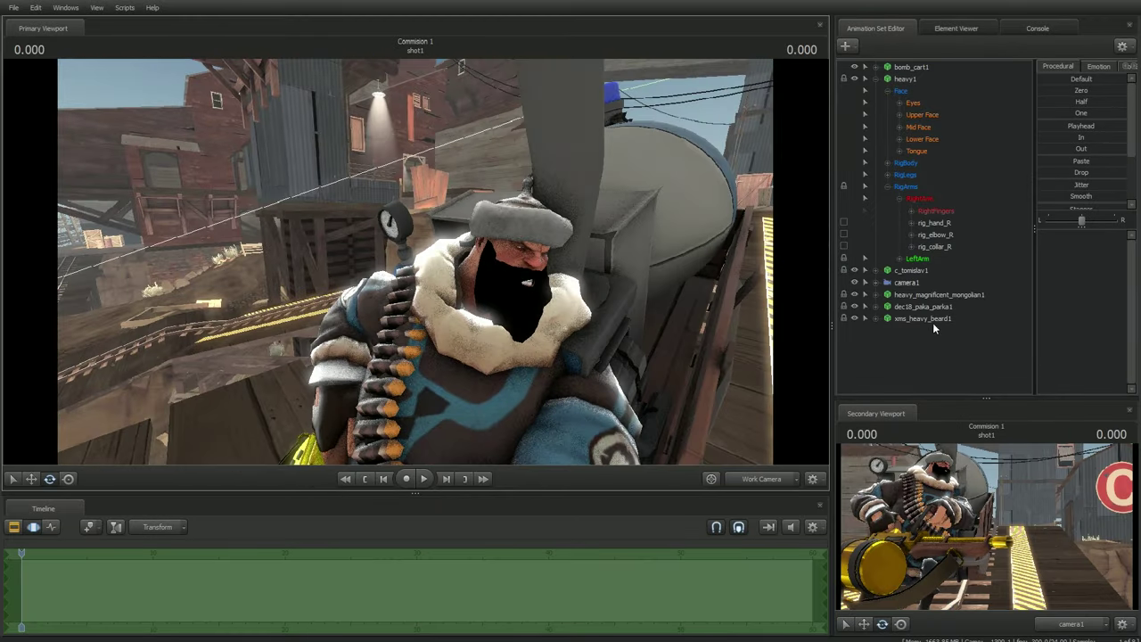
Tint the override material of xms_heavy_beard1 white through its game model
right_click(932, 323)
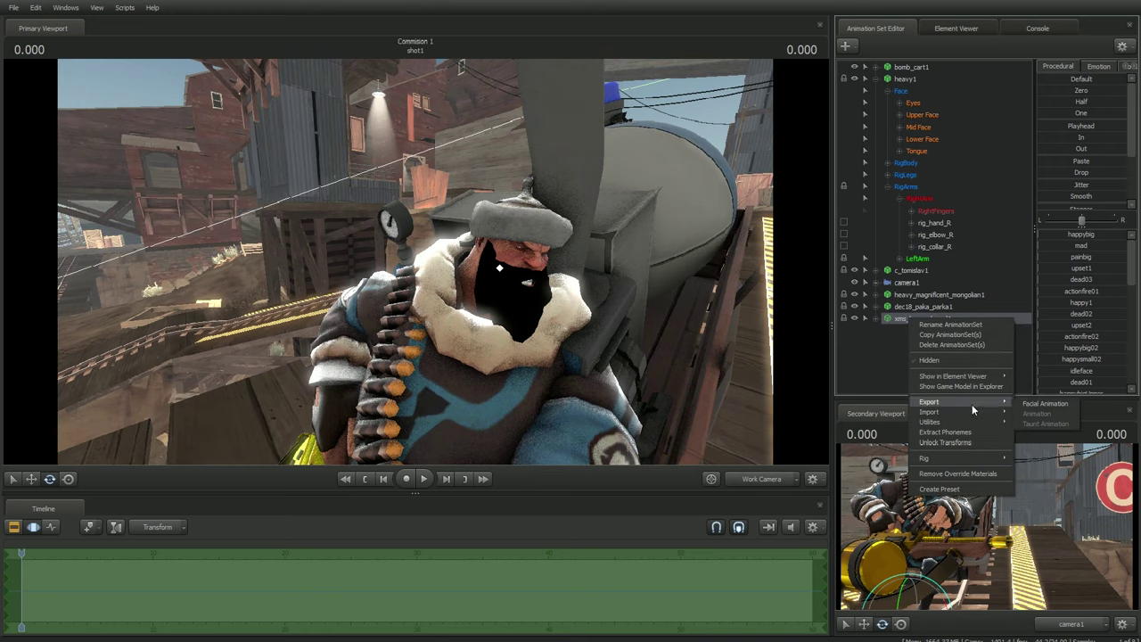
click(1043, 407)
click(1019, 379)
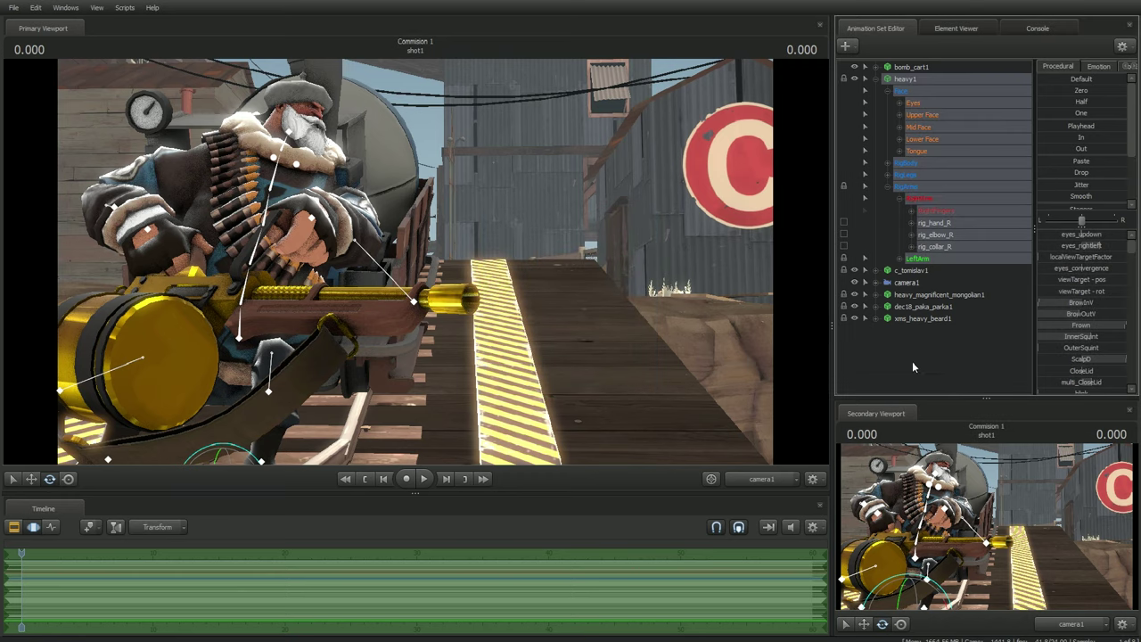
Search the model library for battery canteens with "batter" and "cant", and add the robo_all_mvm_canteen model
click(521, 173)
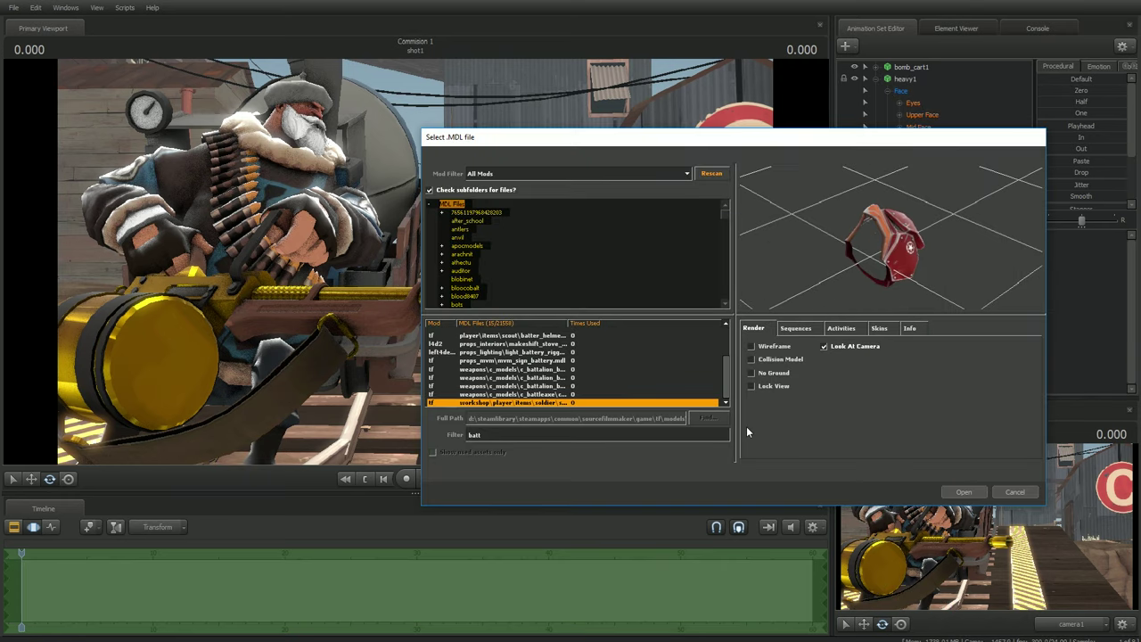
click(535, 335)
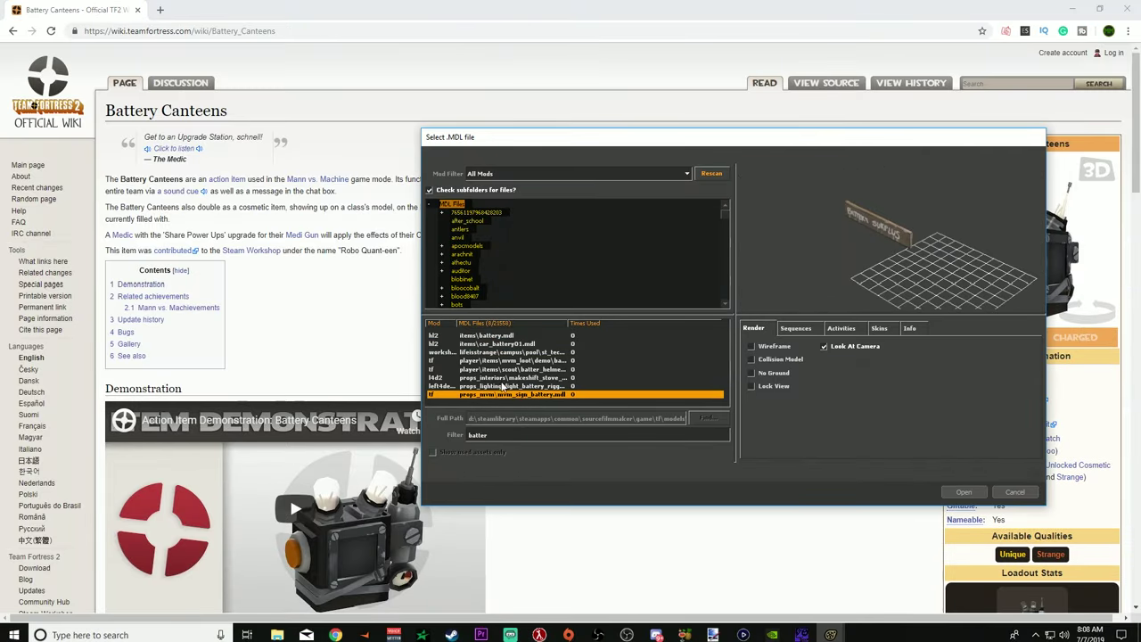
key(BackSpace)
key(BackSpace)
key(BackSpace)
key(BackSpace)
key(BackSpace)
key(BackSpace)
text(cant)
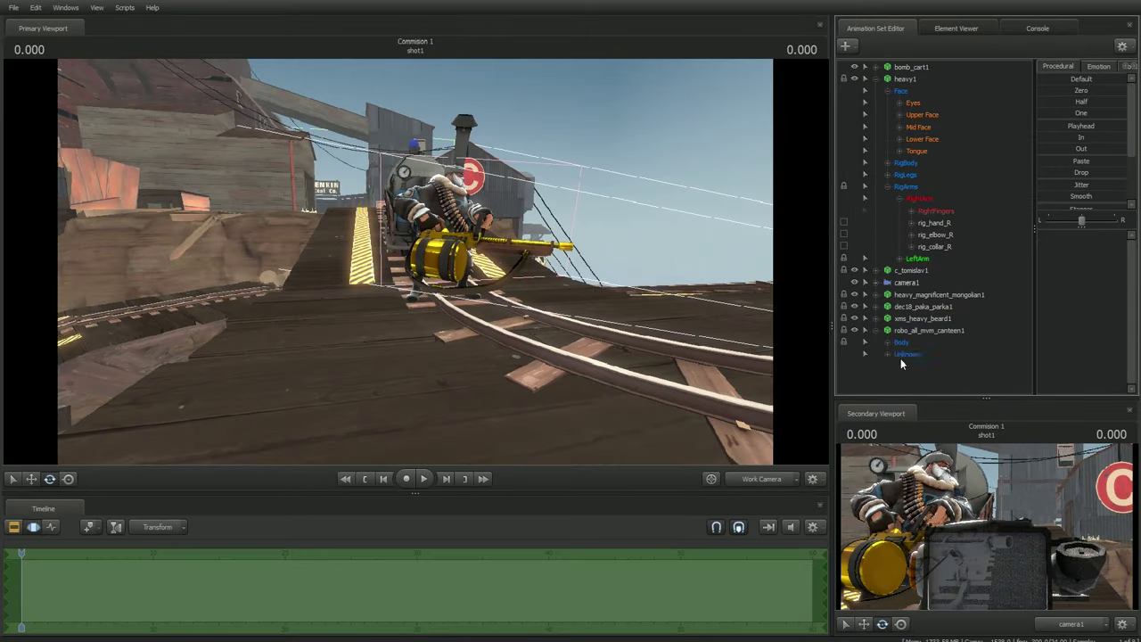
key(alt+Tab)
click(830, 575)
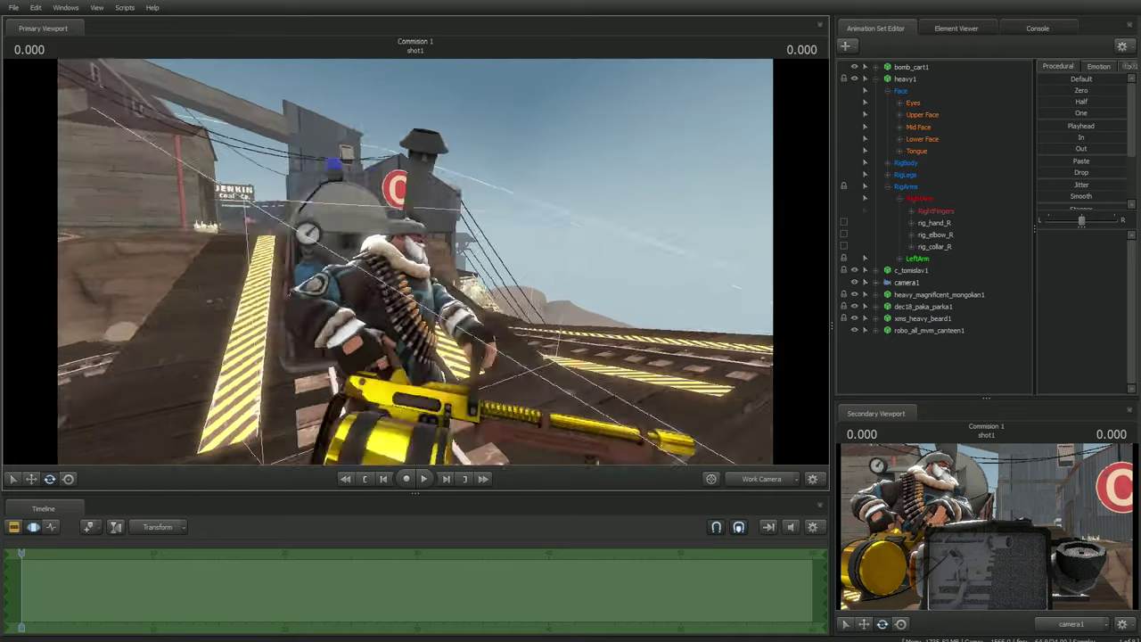
Raise the Heavy's left arm and position and rotate the canteen in his left hand
click(392, 326)
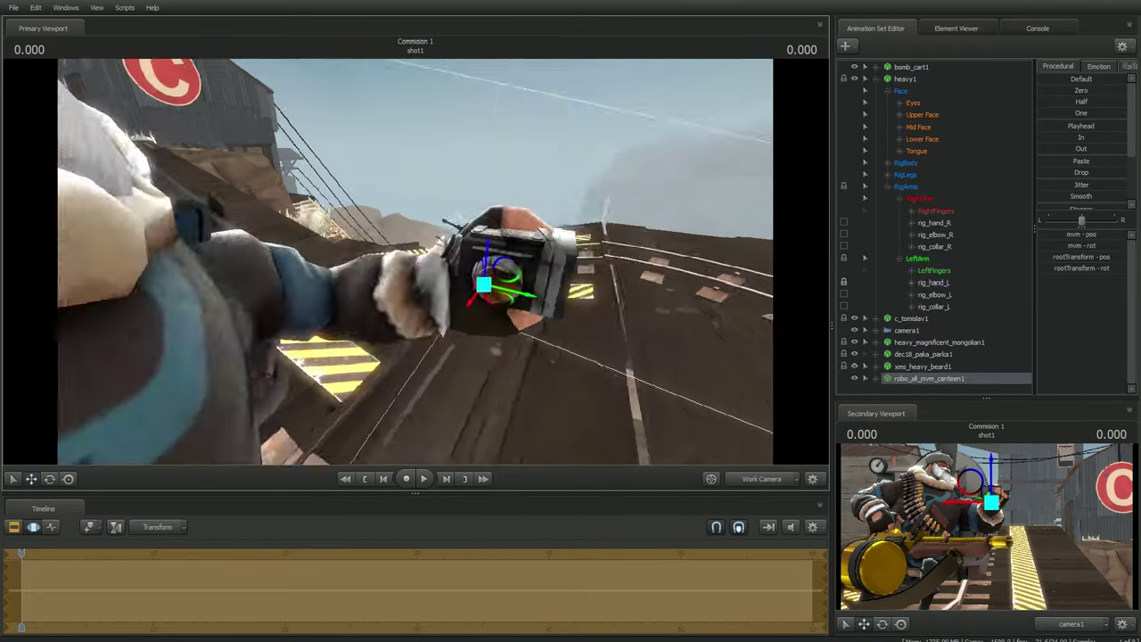
key(e)
drag(499, 294, 488, 318)
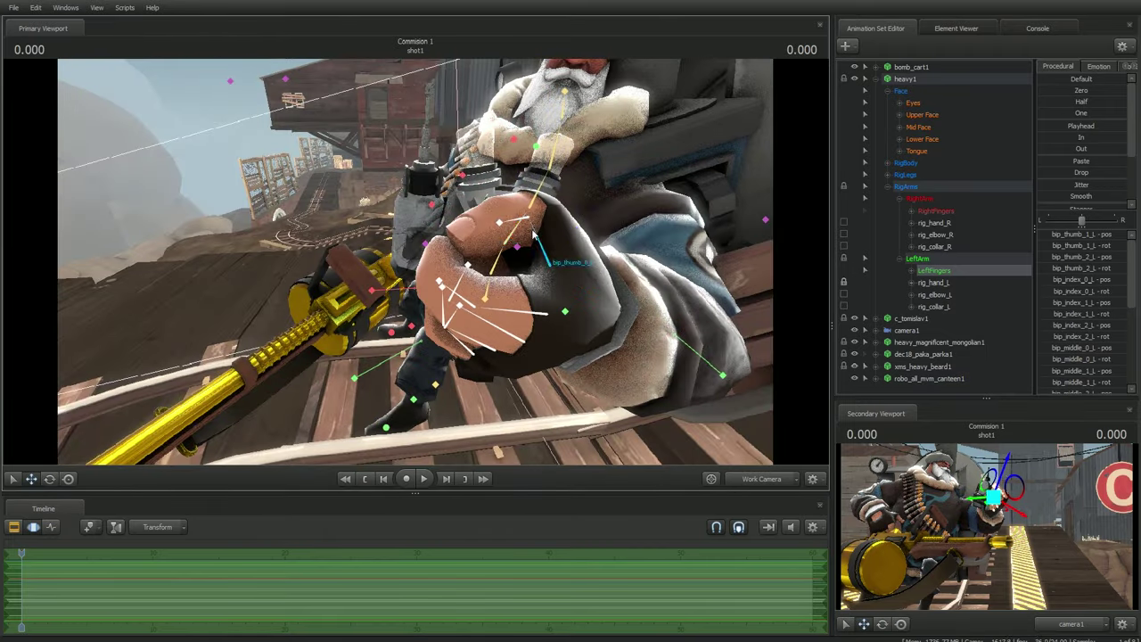
Rotate the thumb, index and middle finger bones of the Heavy's left hand into an open grip
click(532, 233)
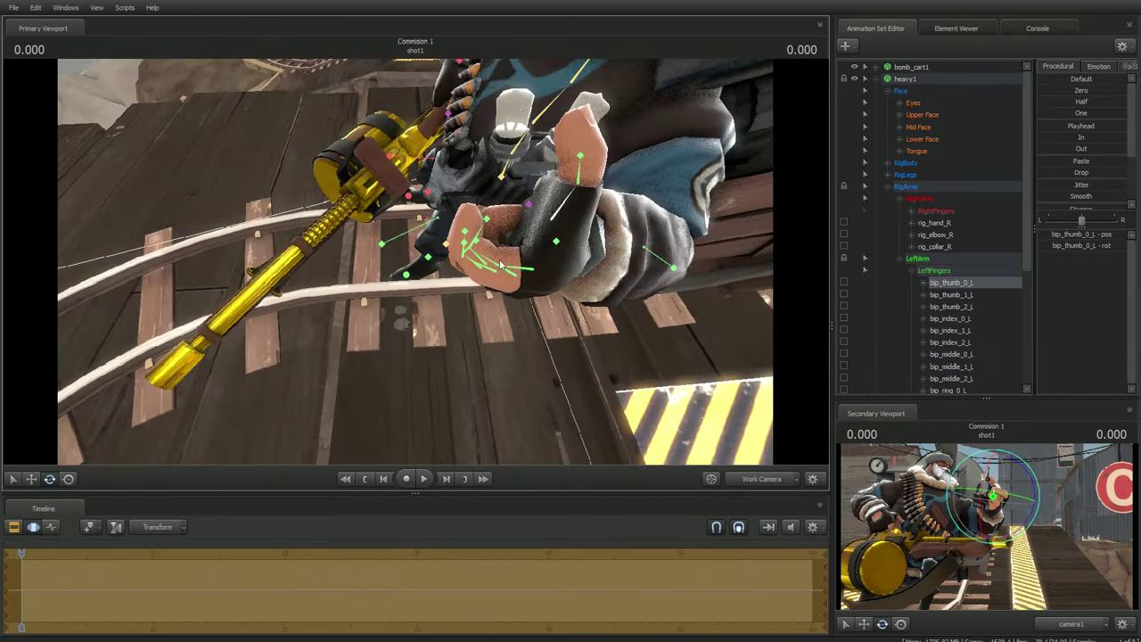
click(512, 294)
click(514, 303)
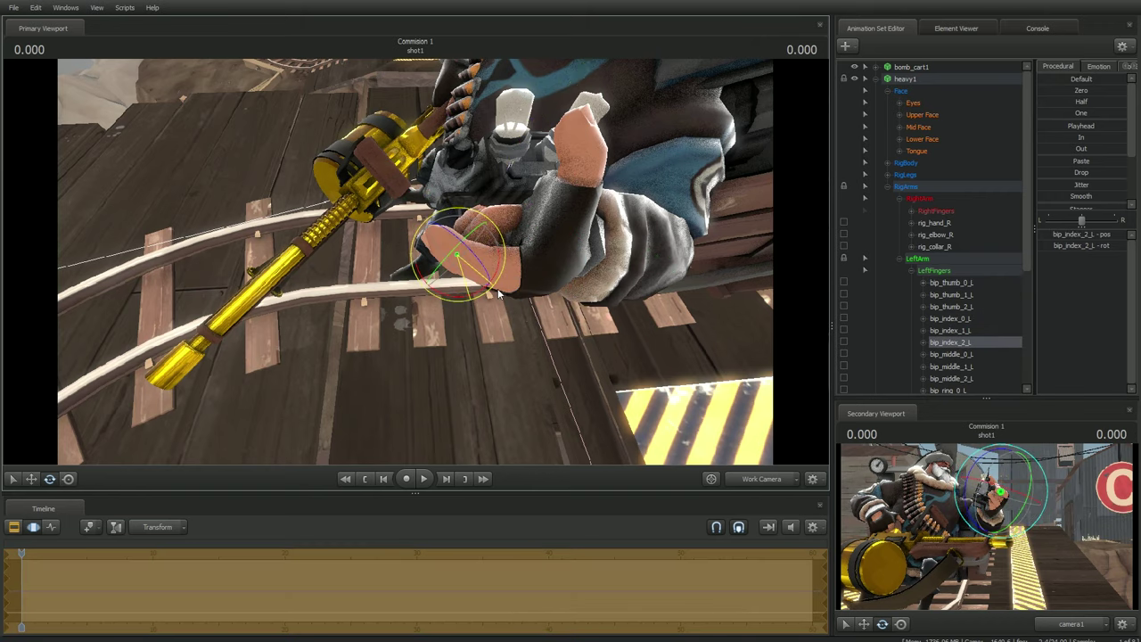
click(517, 278)
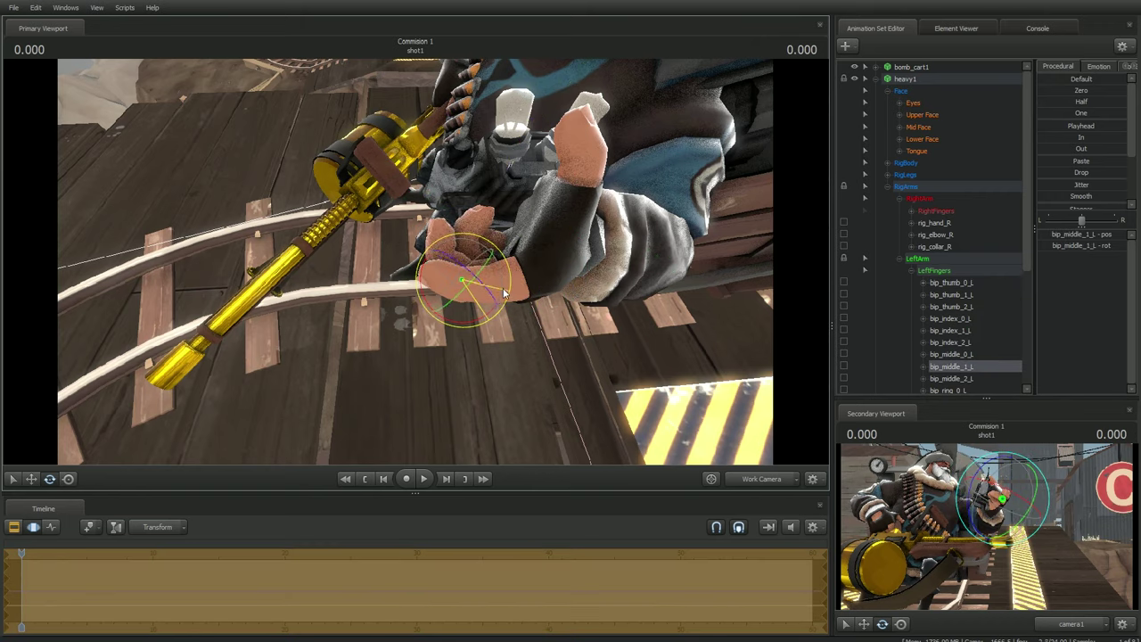
drag(678, 332, 678, 332)
Rotate the ring and pinky finger bones of the Heavy's left hand to match the open grip
click(465, 319)
drag(478, 334, 478, 333)
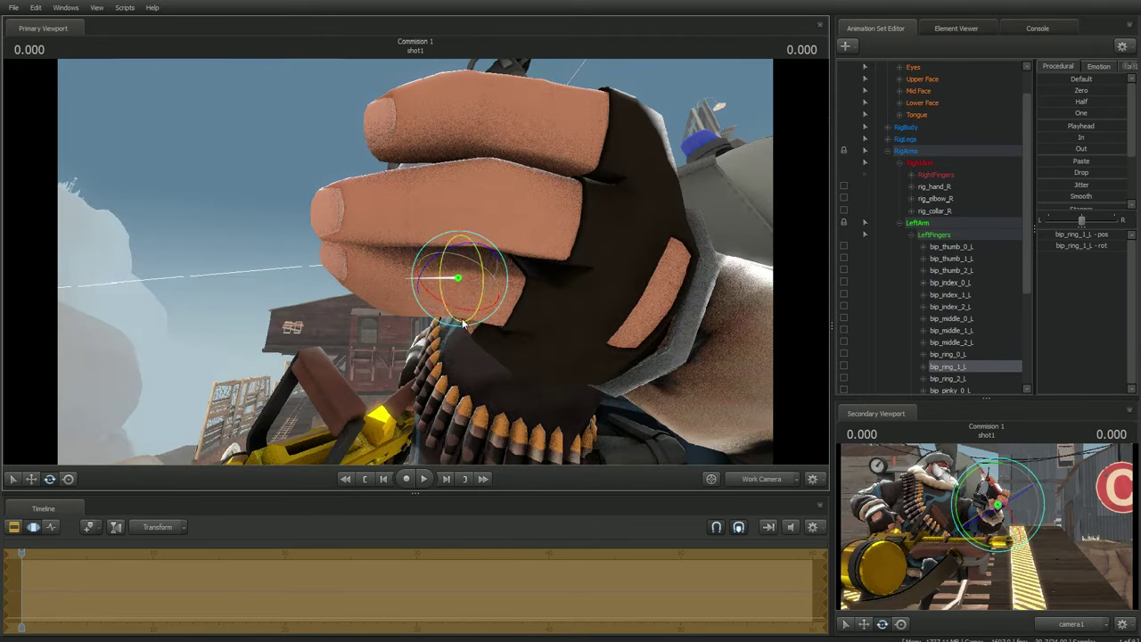
click(499, 287)
drag(492, 289, 492, 289)
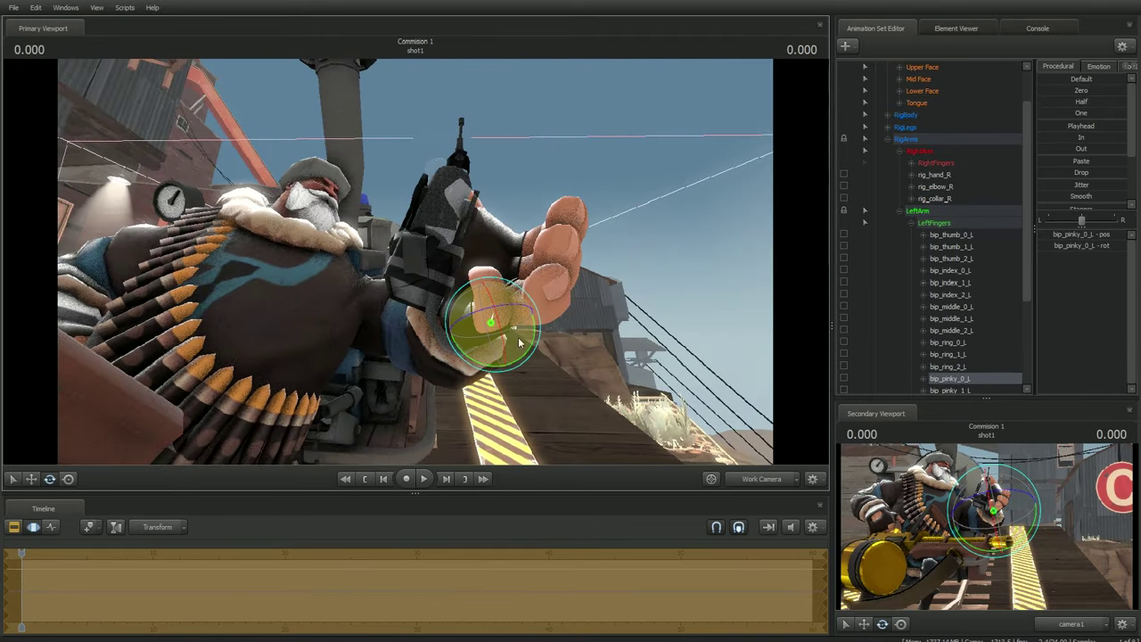
drag(483, 337, 484, 337)
Add a scale control to the canteen's rootTransform, shrink the canteen and seat it in the Heavy's palm
click(935, 367)
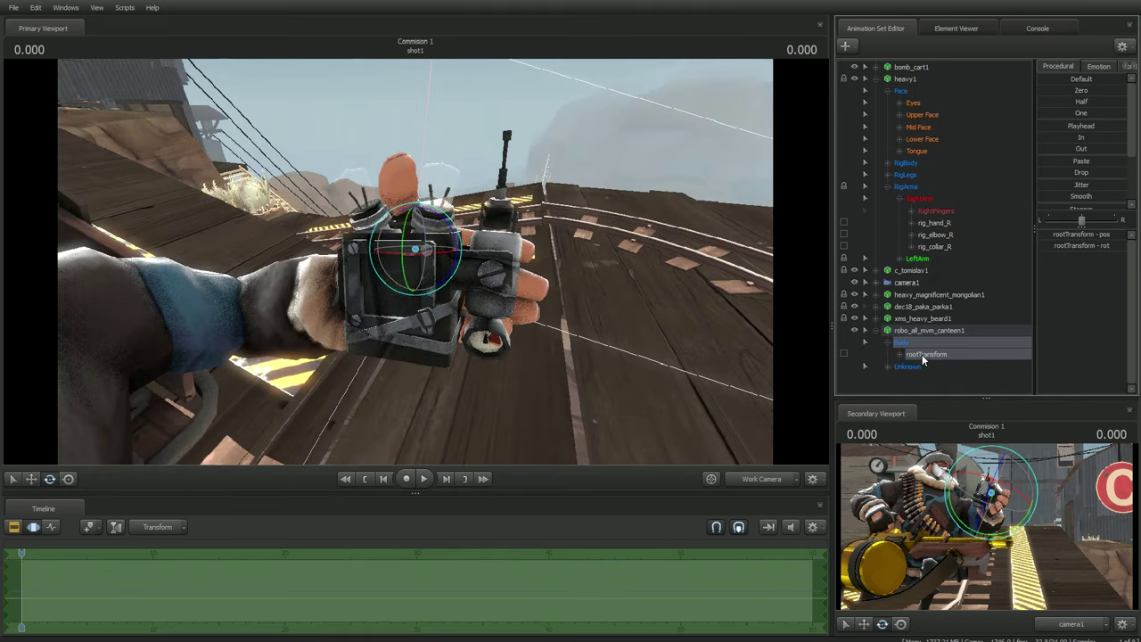
click(928, 329)
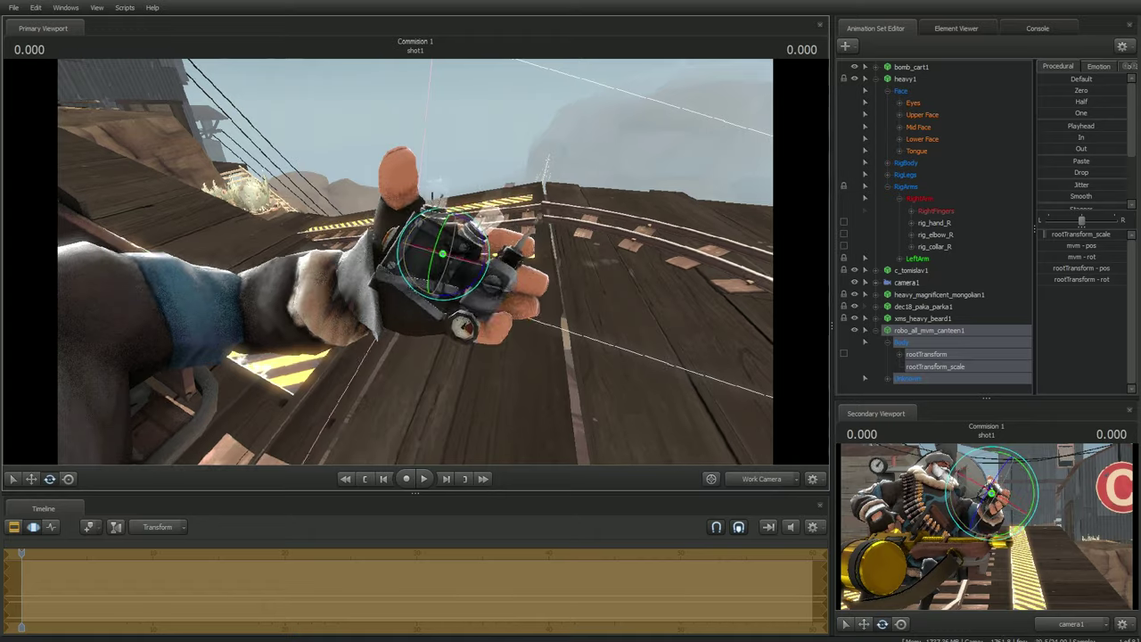
drag(415, 267, 415, 268)
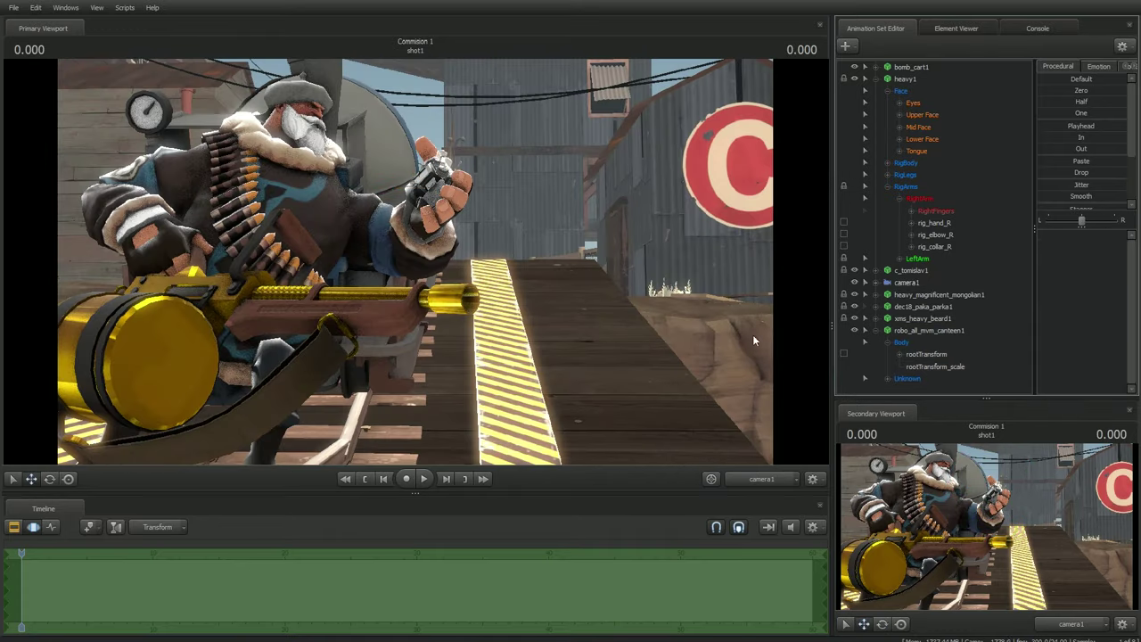
Bend the Heavy's left thumb and index finger around the canteen
click(436, 313)
scroll(887, 373, down, 6)
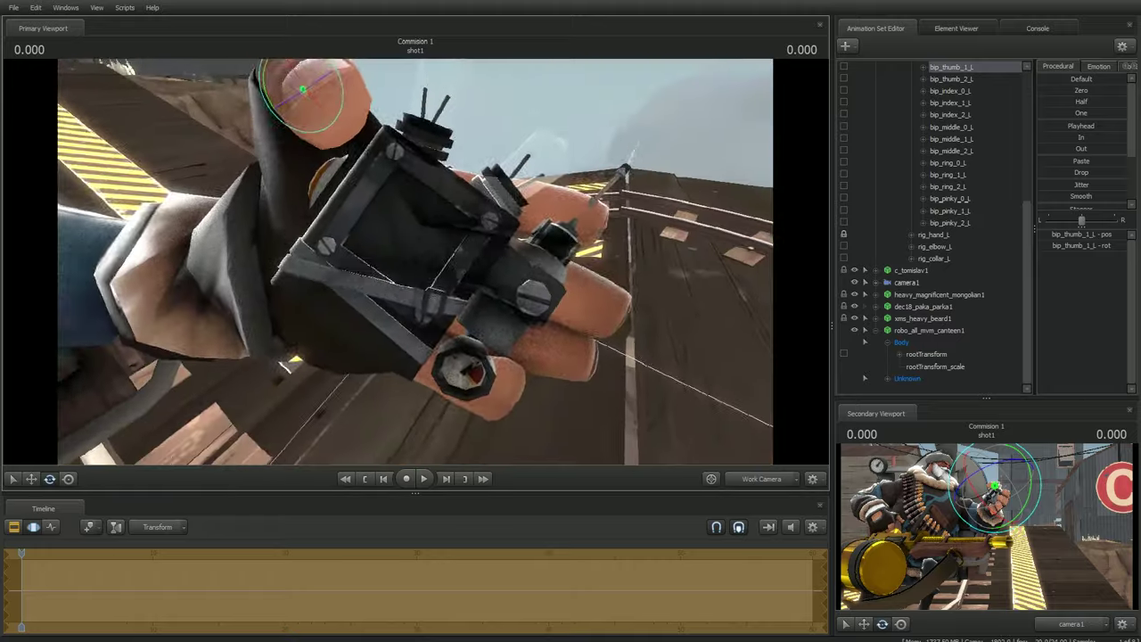
click(472, 344)
drag(549, 253, 403, 271)
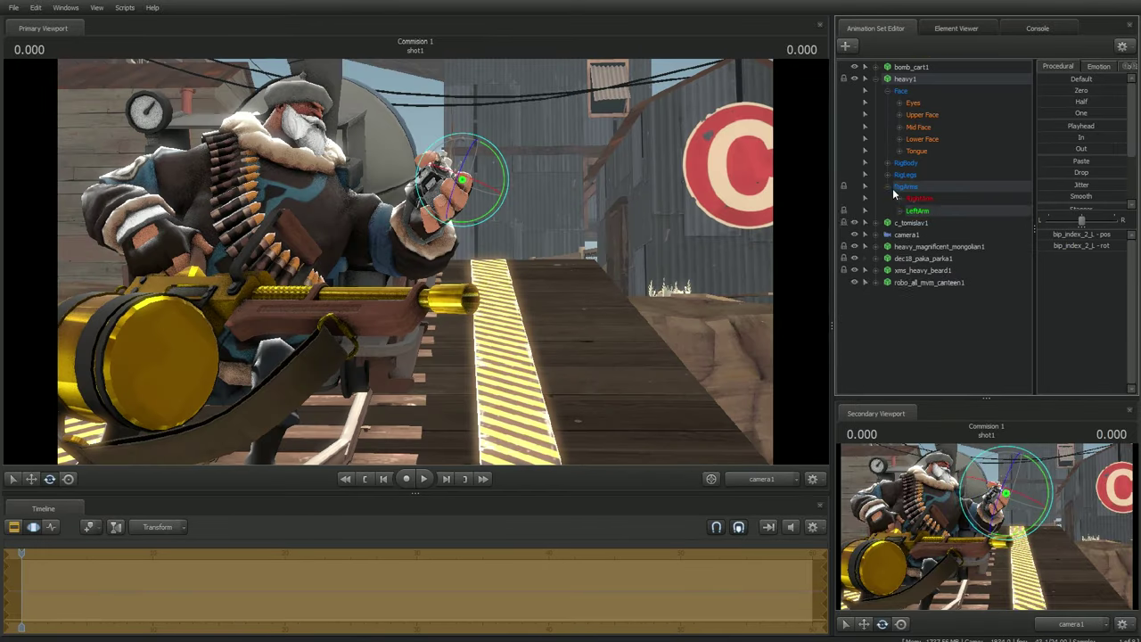
click(908, 315)
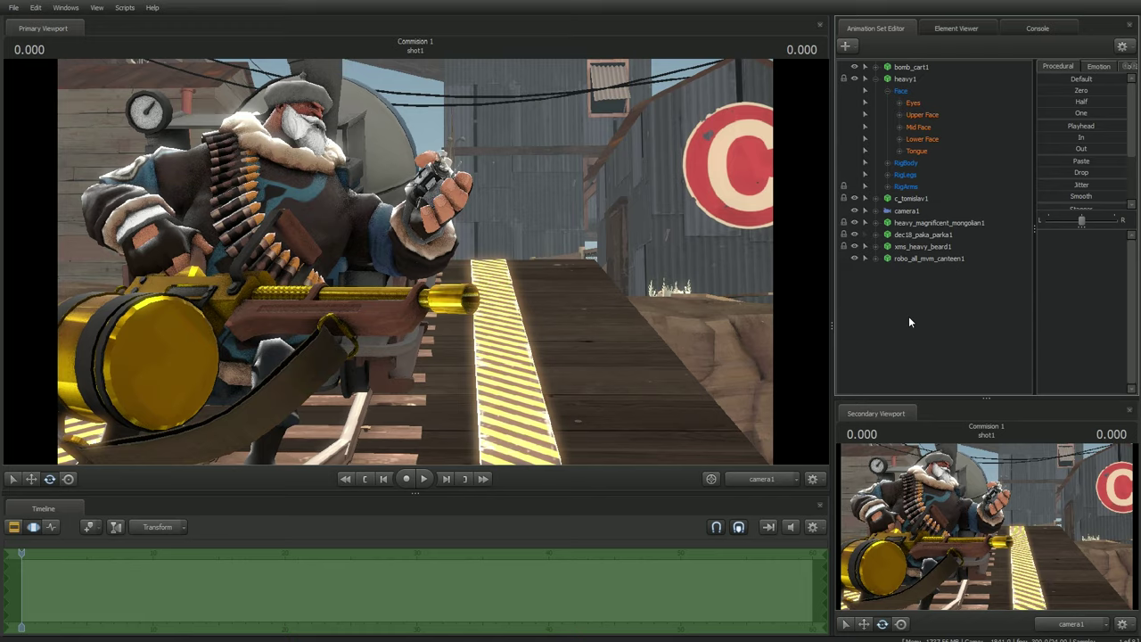
Add the bot_scout model from the tf mod to the shot and view it through the work camera
drag(415, 267, 426, 268)
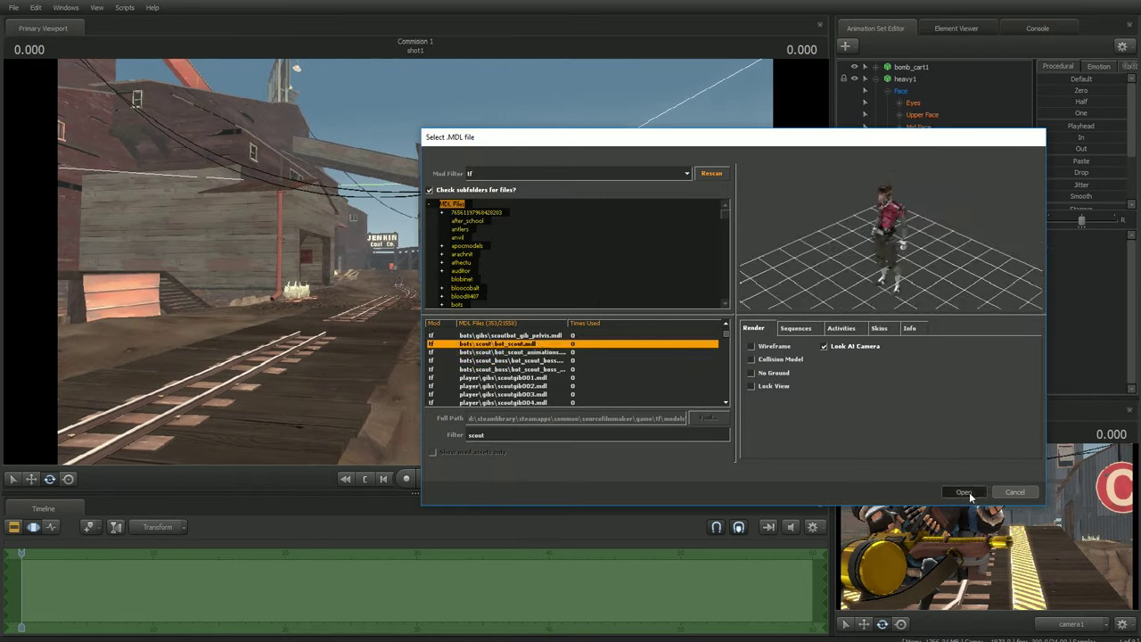
click(963, 492)
click(762, 479)
click(762, 478)
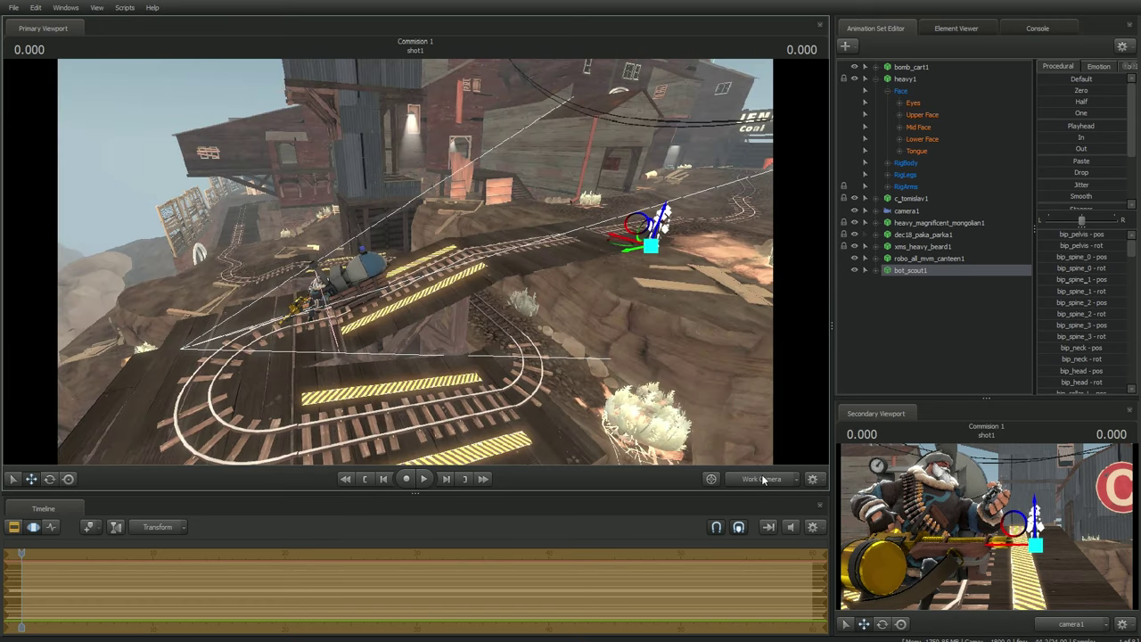
Import an animation sequence onto bot_scout1
right_click(909, 270)
click(907, 299)
click(483, 345)
click(636, 519)
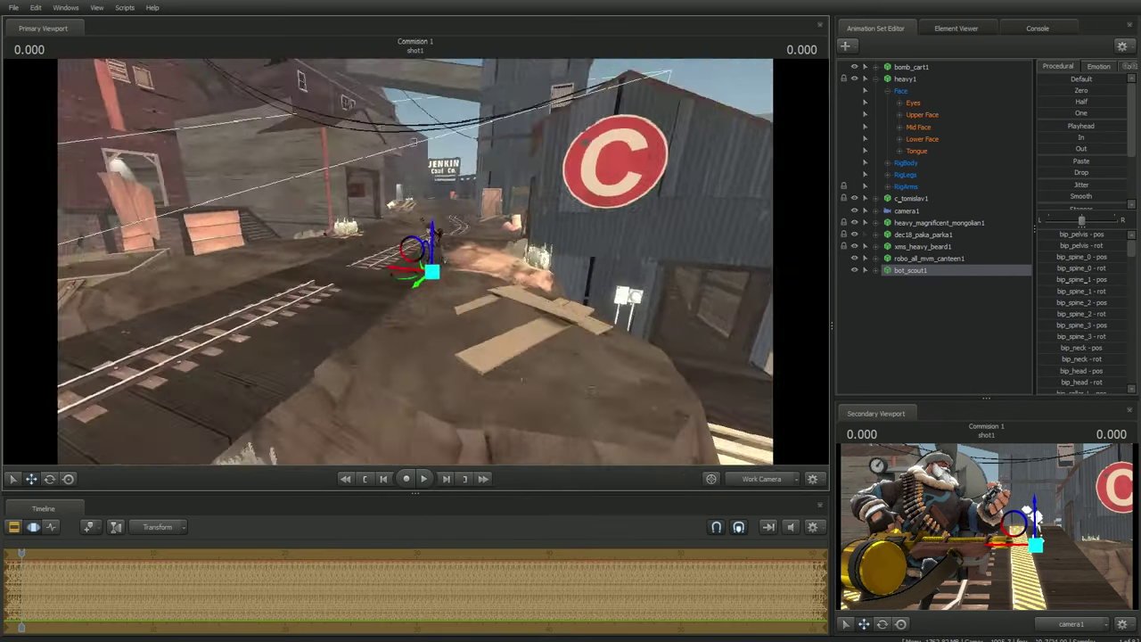
Add the c_bat model and attach its weapon_bone to the weapon_bone of bot_scout1
right_click(924, 272)
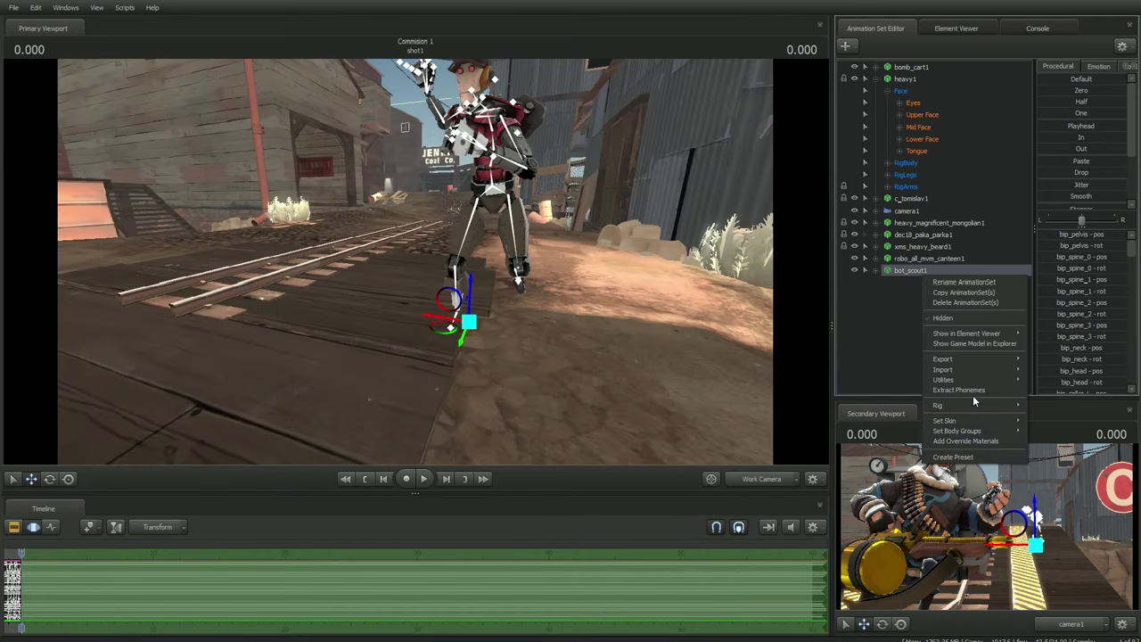
click(956, 435)
double_click(599, 413)
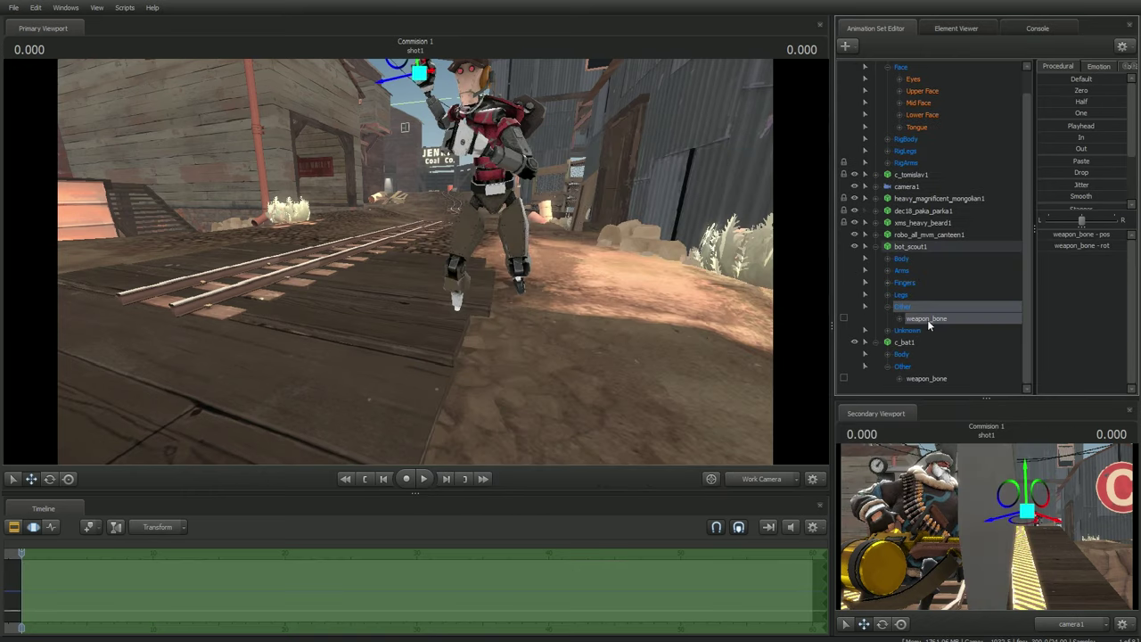
click(926, 377)
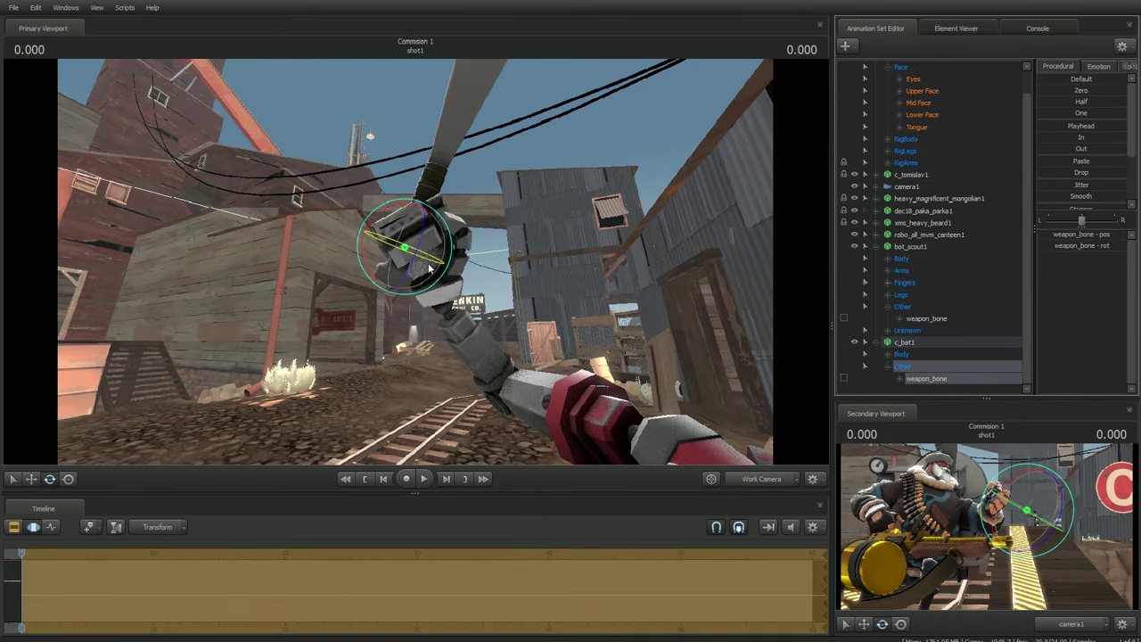
Duplicate bot_scout1 together with its c_bat1 twice and spread the copies out side by side in the background
click(897, 365)
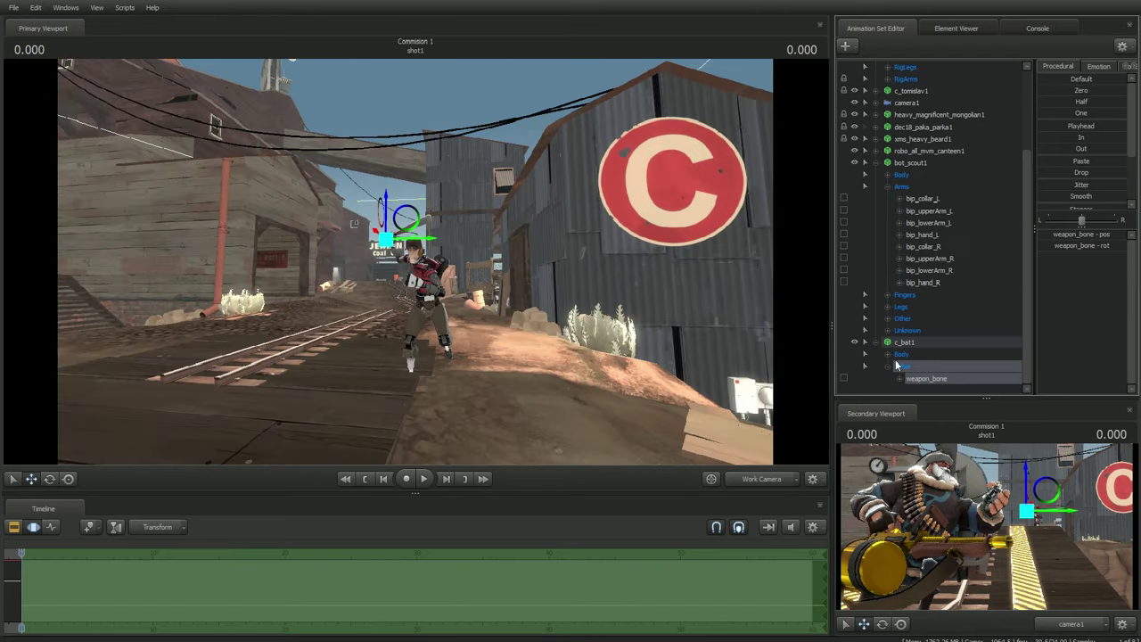
click(416, 343)
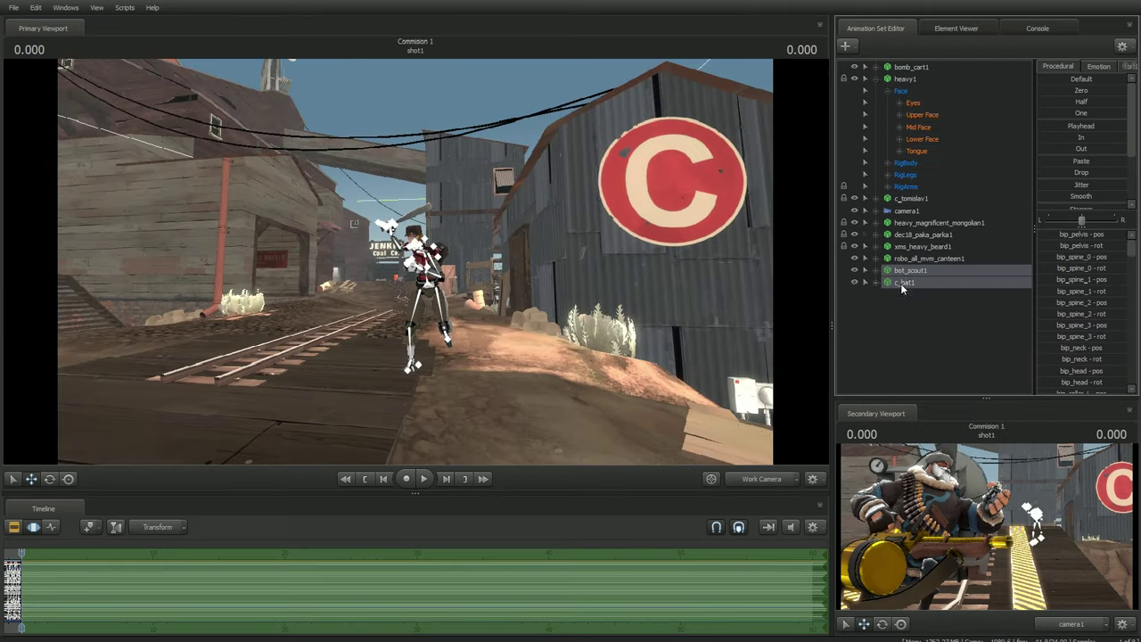
right_click(905, 309)
click(941, 373)
right_click(898, 347)
click(948, 409)
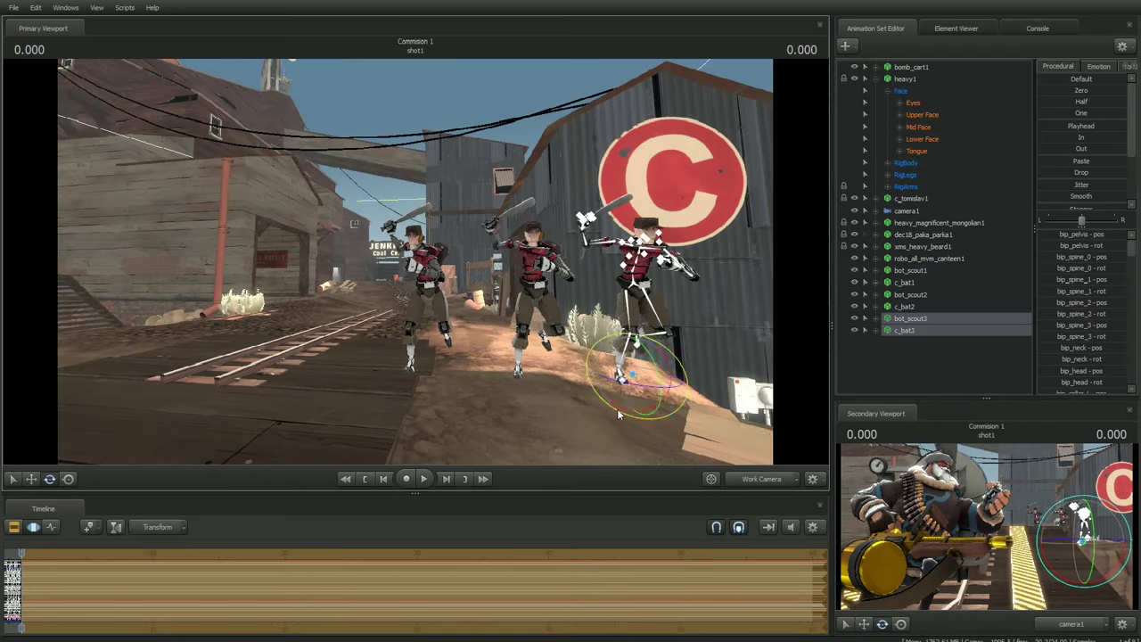
click(744, 408)
click(910, 294)
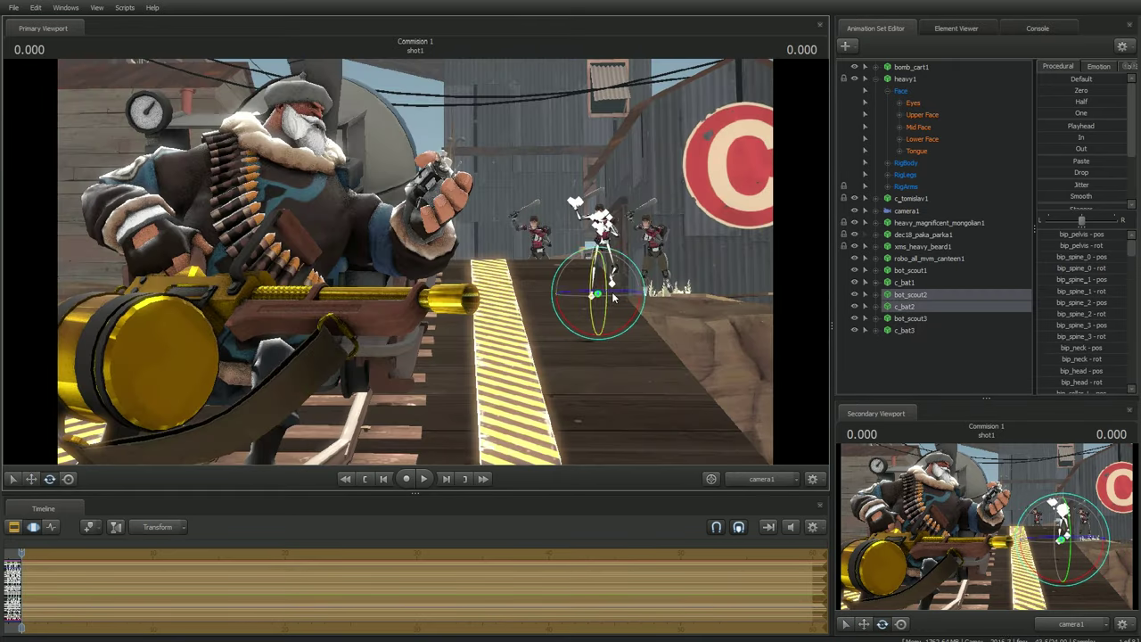
Add the bot_soldier model with the Jump_Float_primary sequence and place it in mid-air above the scout robots
right_click(896, 344)
click(902, 350)
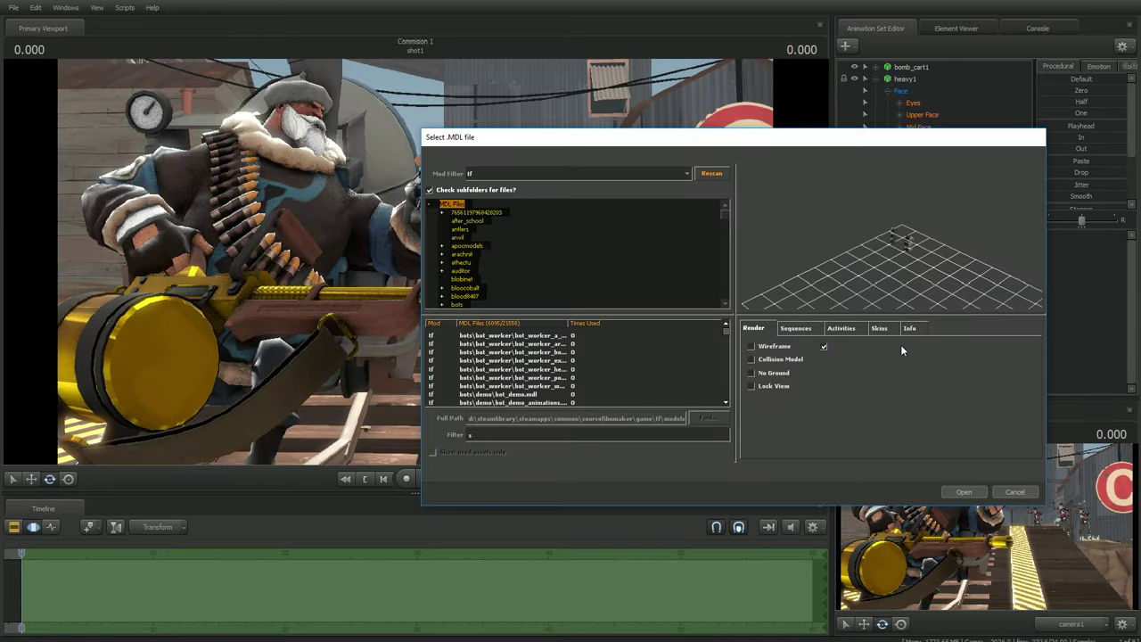
click(963, 492)
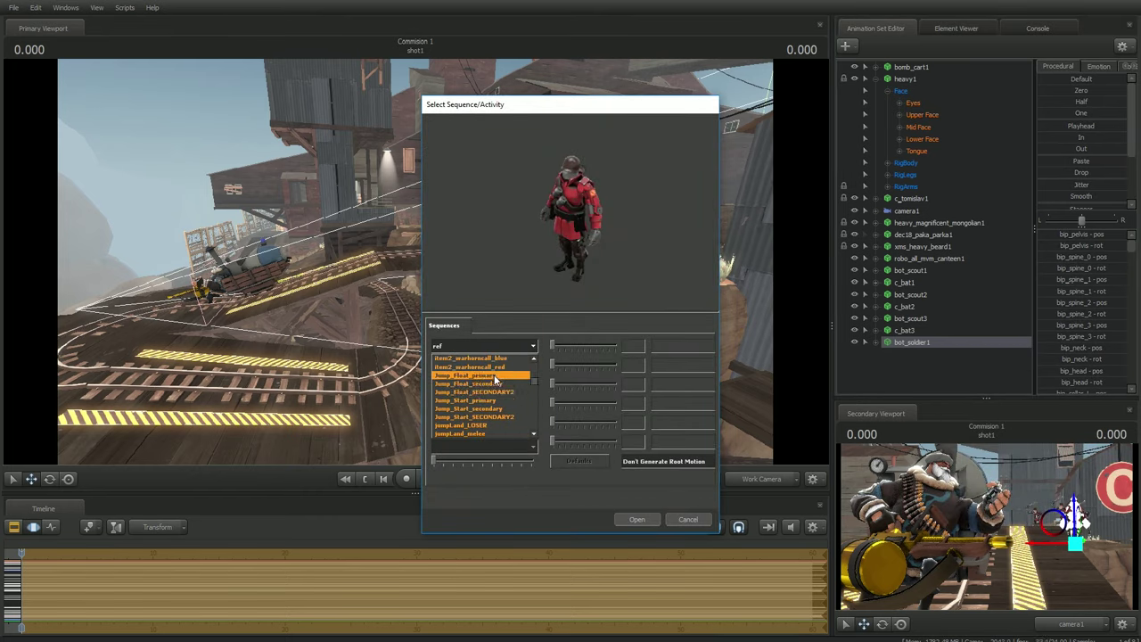
double_click(496, 379)
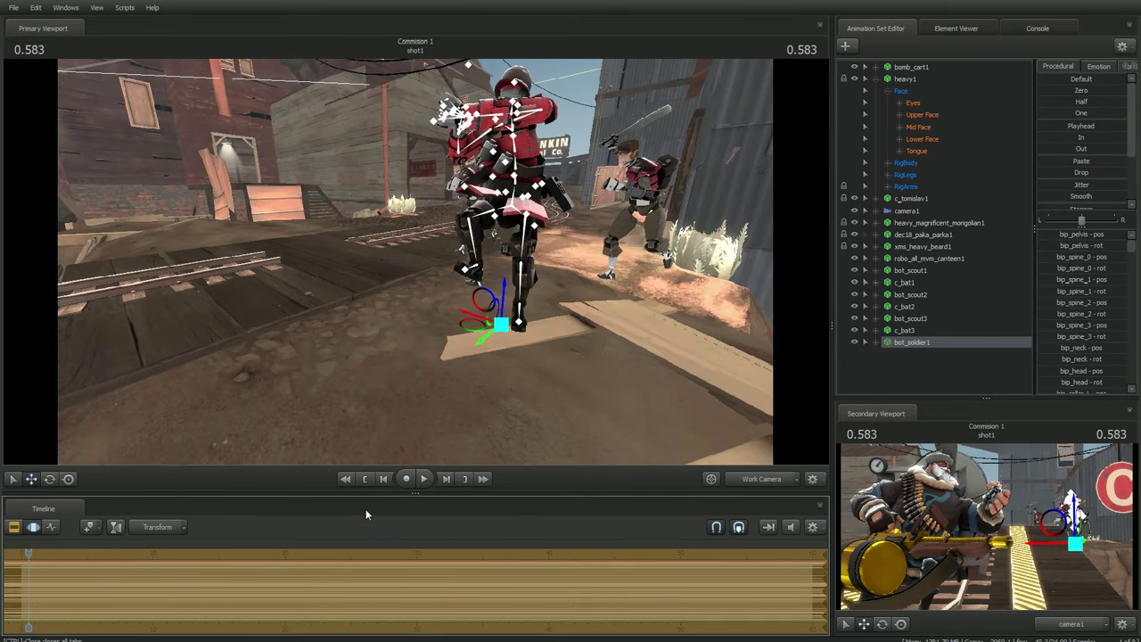
key(e)
click(897, 354)
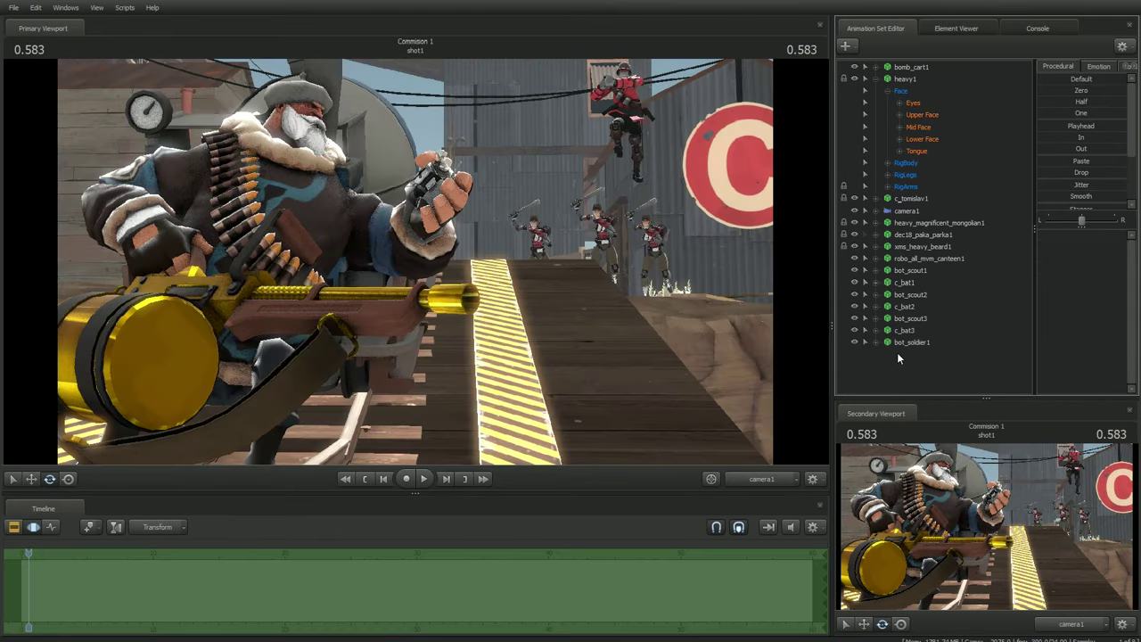
Add the c_blackbox model, attach it to bot_soldier1 and pose the soldier's arms to hold the launcher
right_click(896, 352)
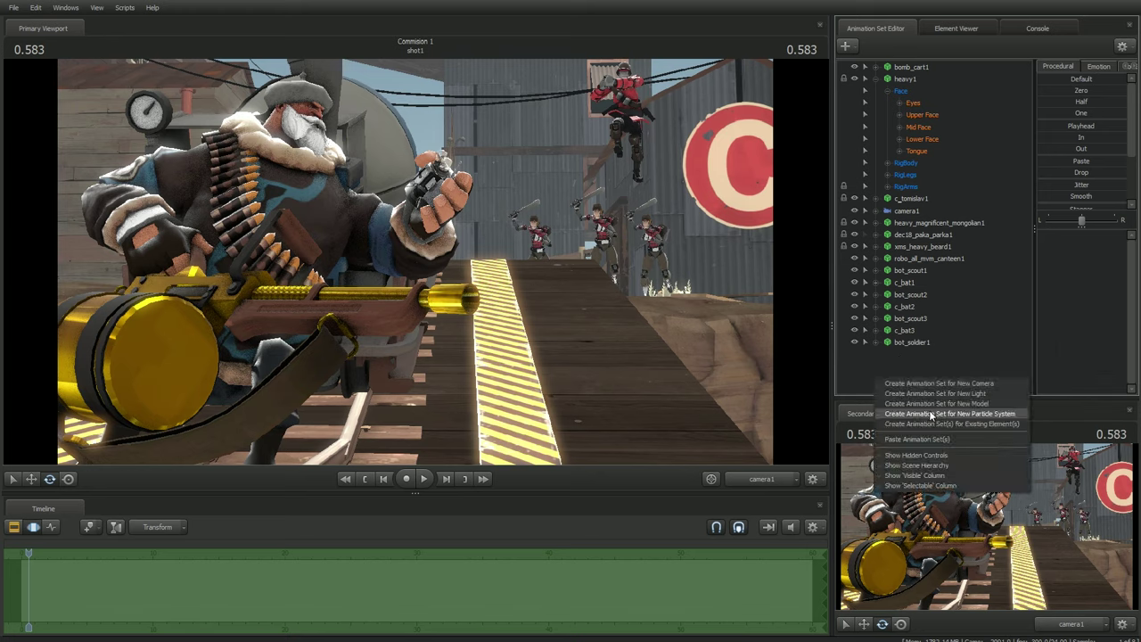
click(932, 403)
key(Return)
click(911, 354)
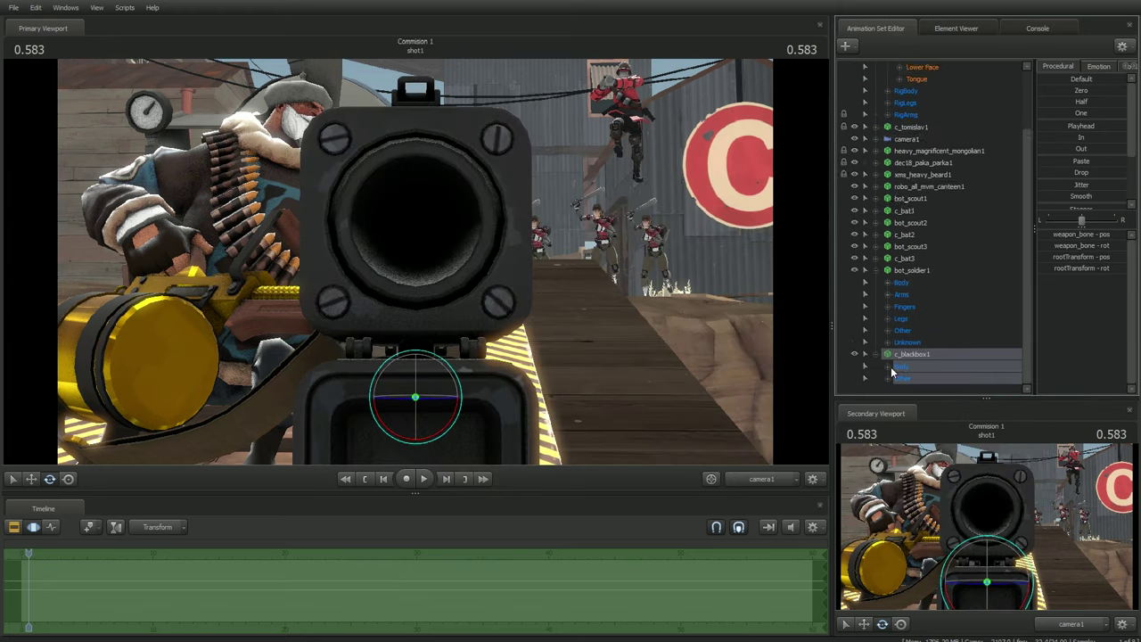
drag(374, 268, 267, 267)
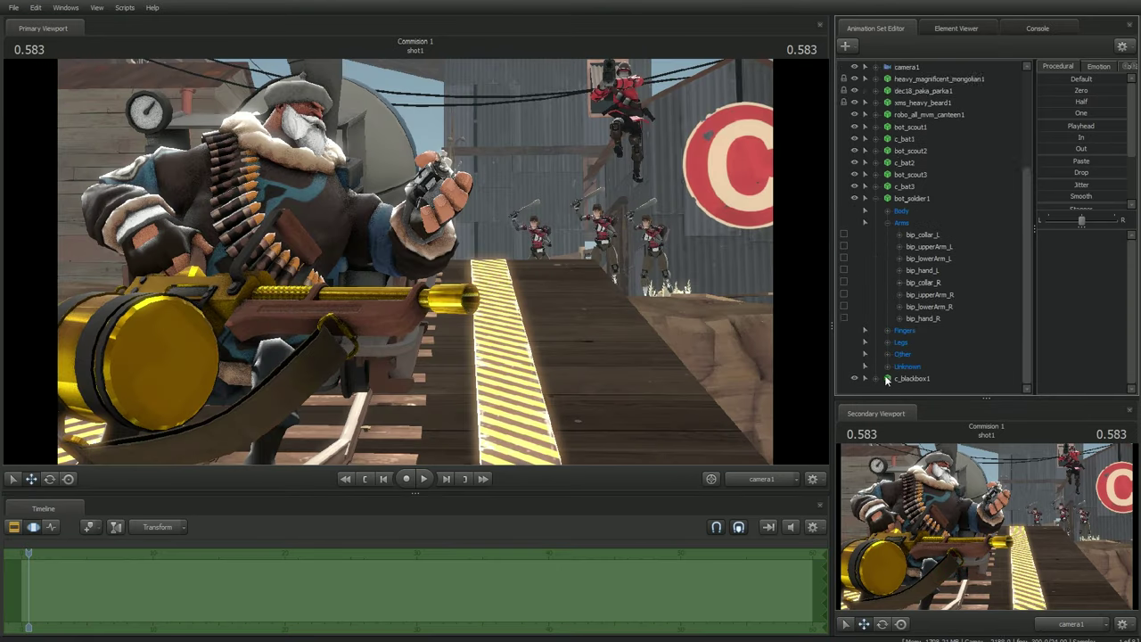
click(887, 342)
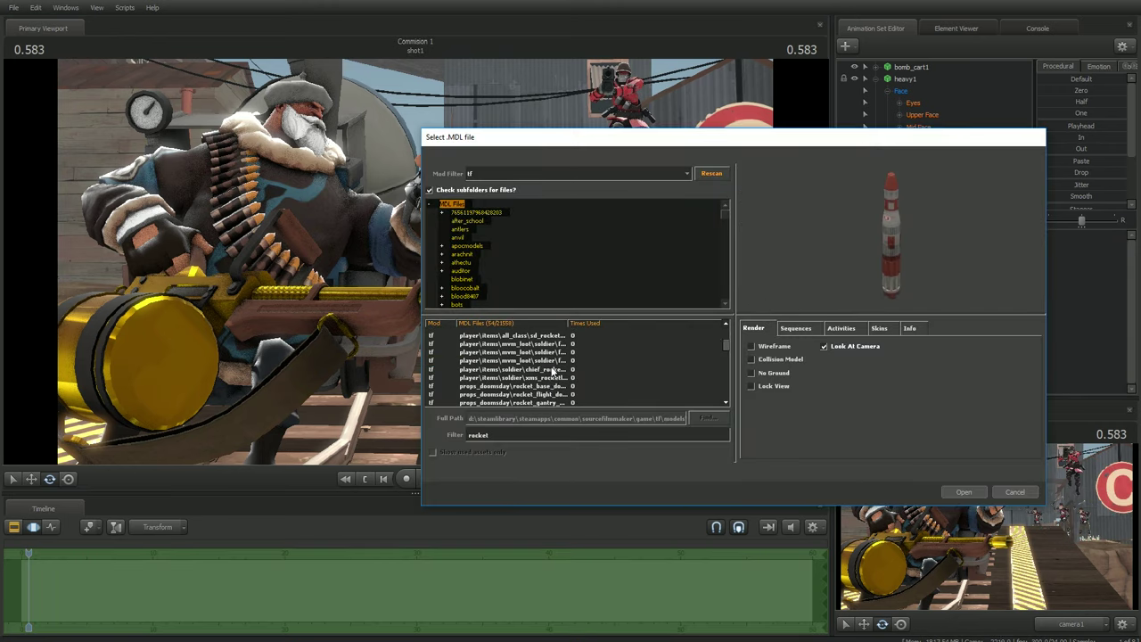
Add the w_rocket model and place it in front of the soldier robot's launcher, as if just fired
double_click(560, 389)
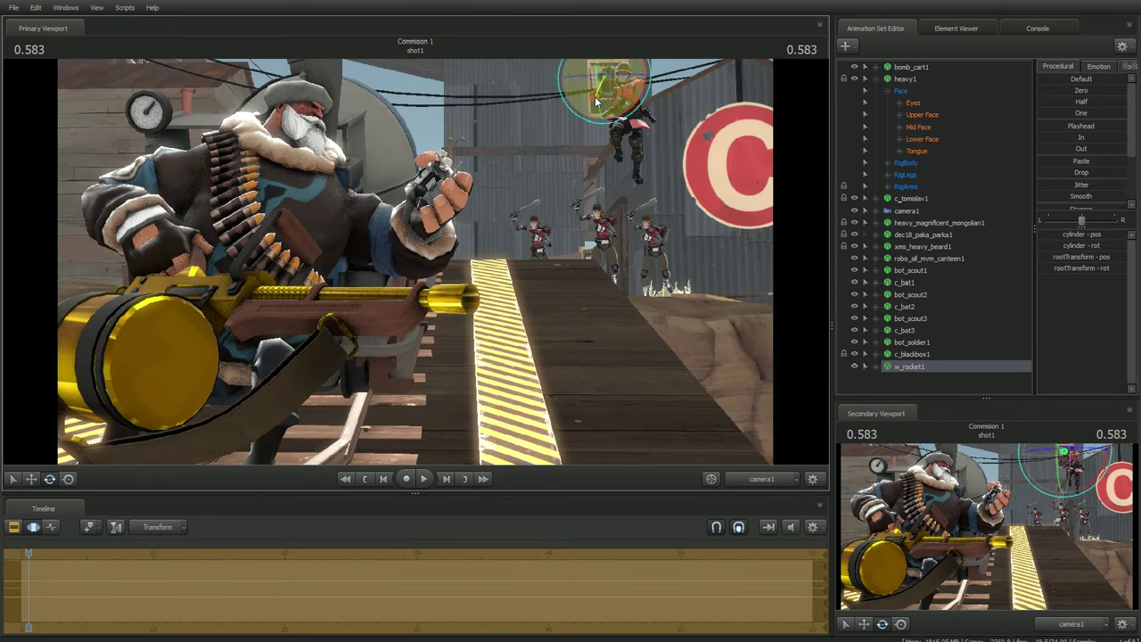
click(890, 369)
key(alt+Tab)
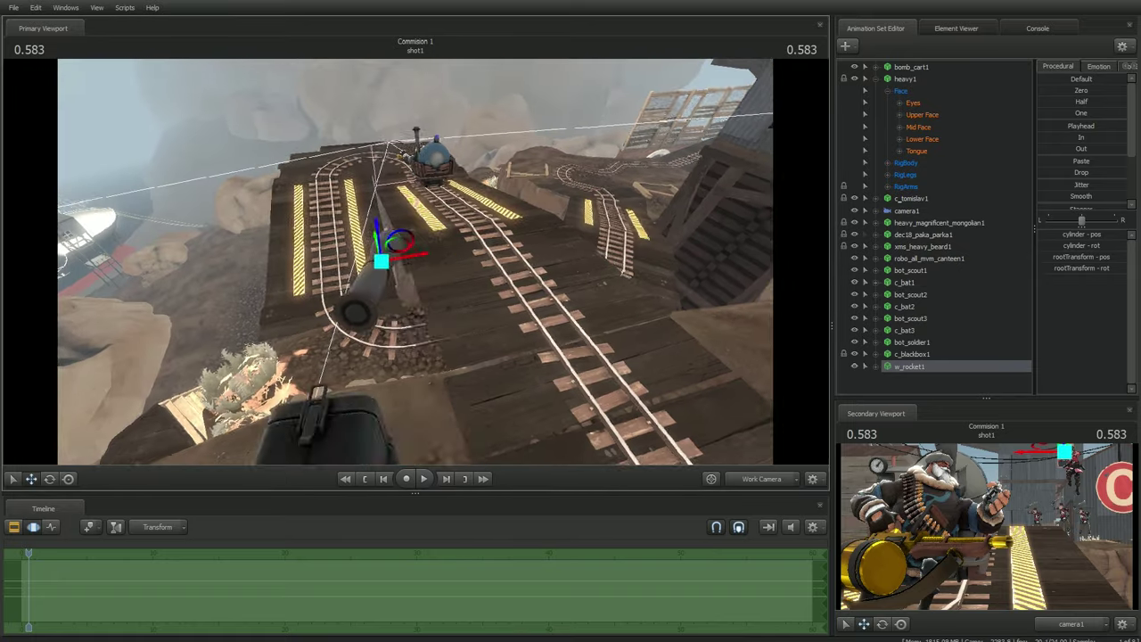
Browse the tf particle definition files, including muzzle_flash.pcf and explosion.pcf, for an effect suited to the rocket
right_click(902, 385)
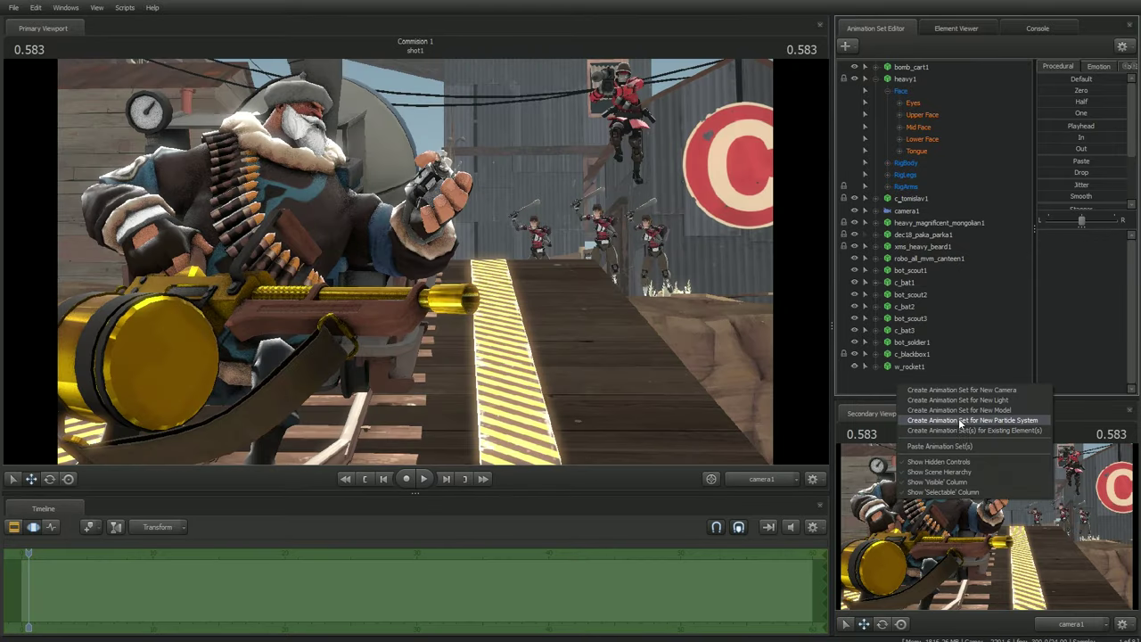
click(961, 420)
click(606, 298)
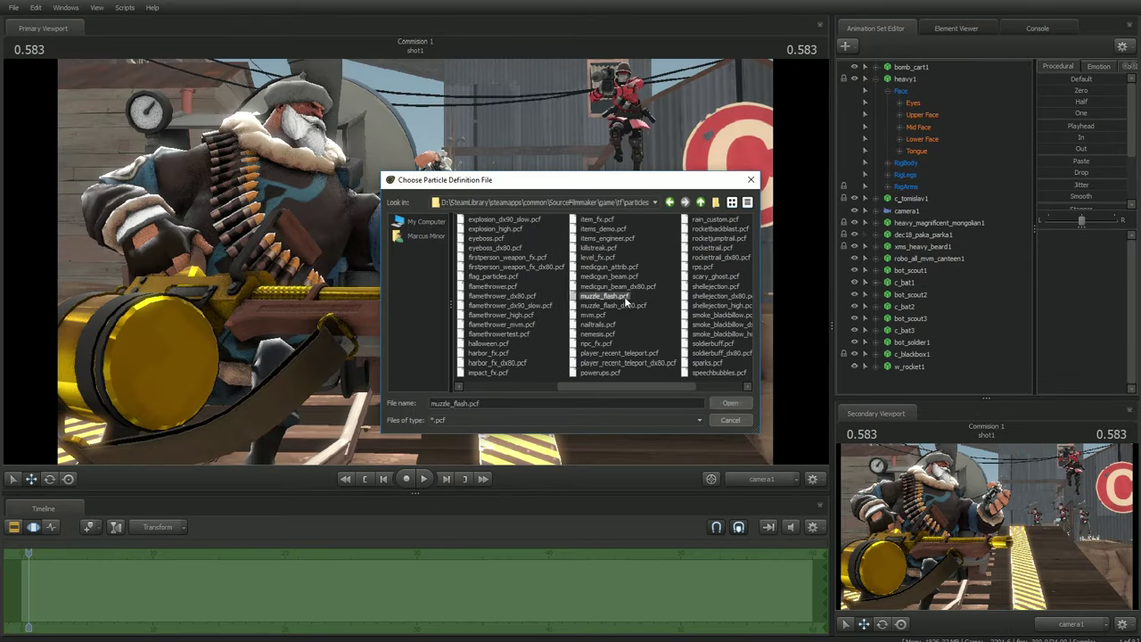
double_click(606, 298)
click(588, 288)
click(675, 271)
double_click(594, 328)
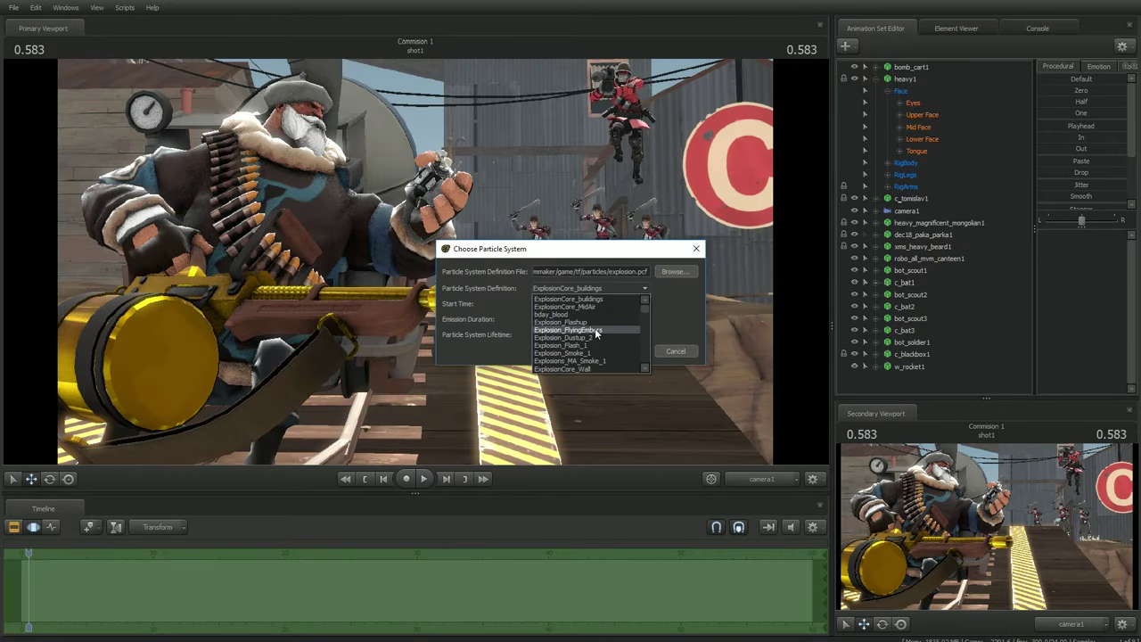
scroll(594, 328, down, 5)
click(595, 328)
click(624, 350)
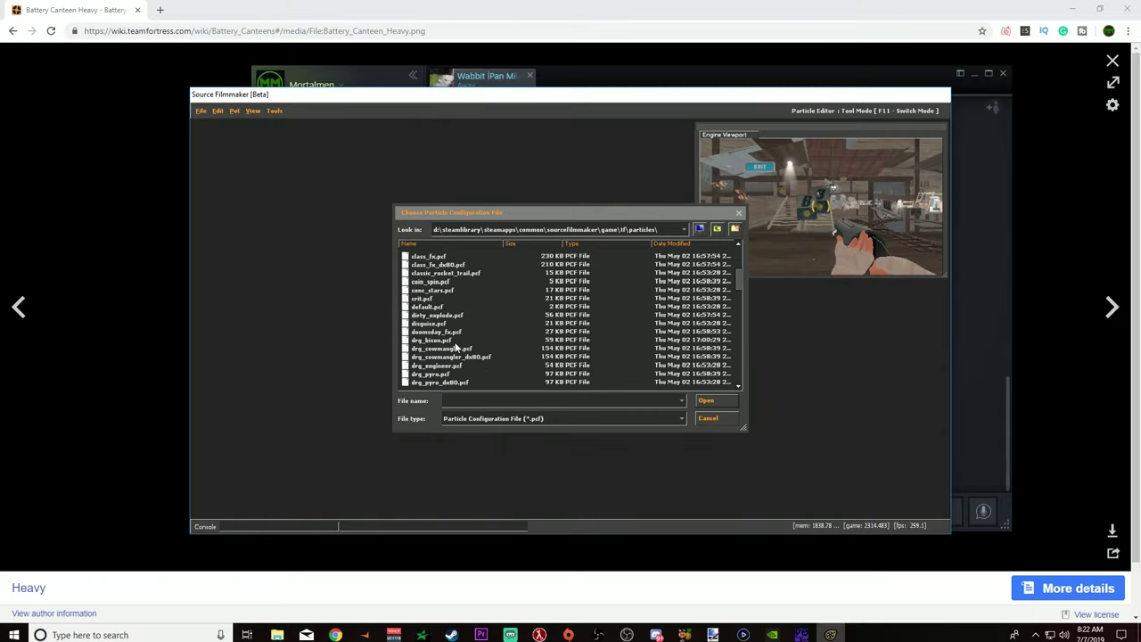
key(Return)
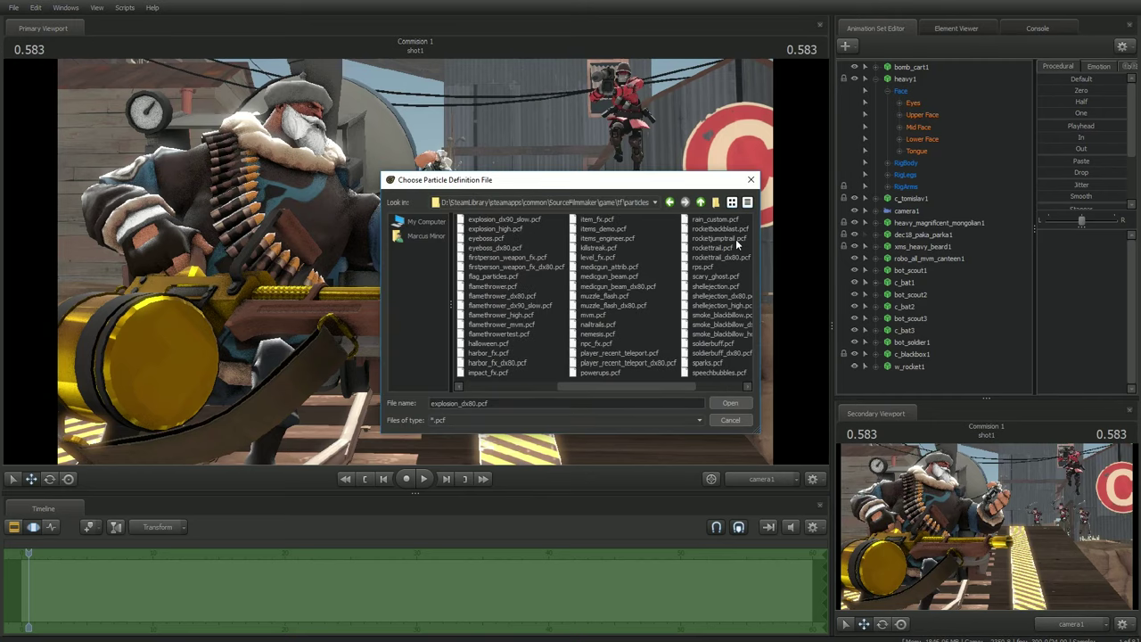
Create a rockettrail_burst particle system from rockettrail.pcf, place it at the rocket and set the playhead to 0.250
double_click(722, 247)
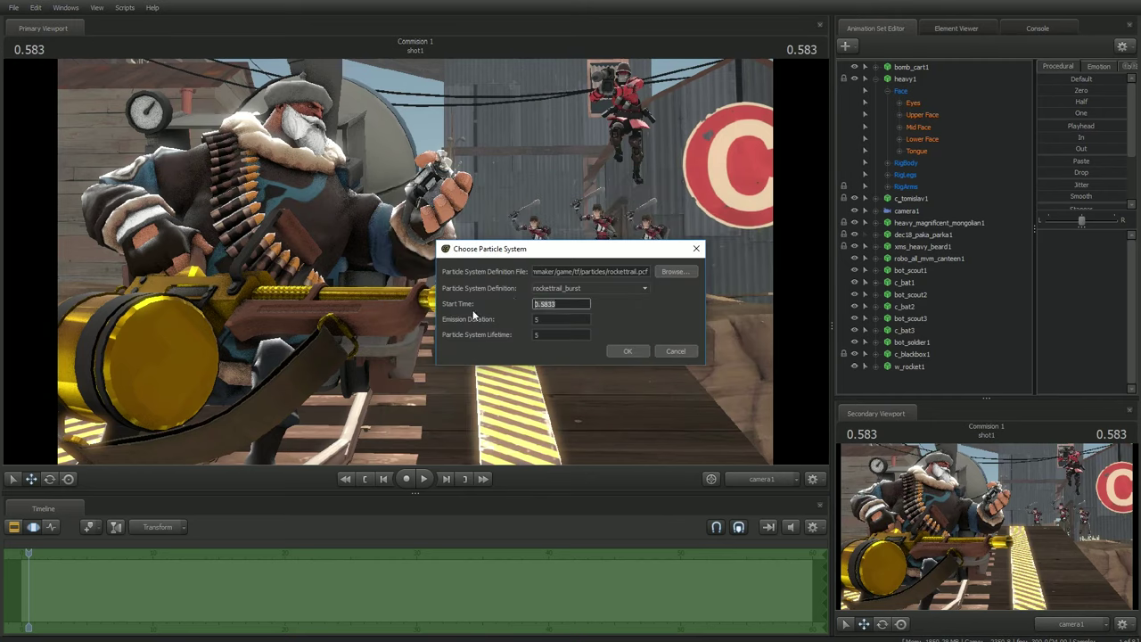
double_click(475, 316)
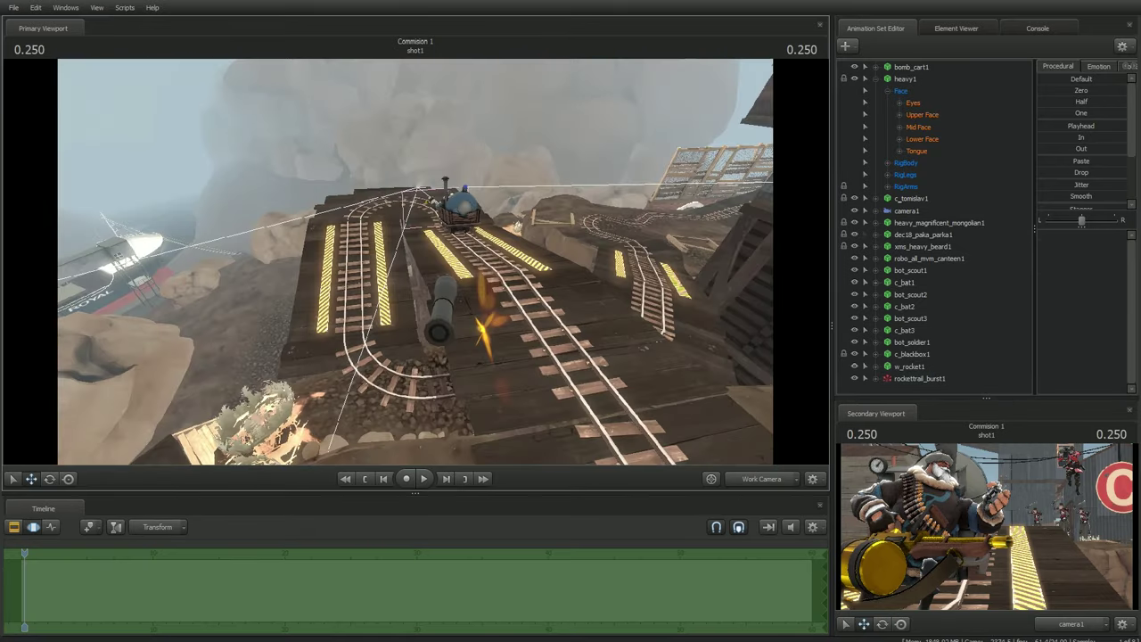
drag(29, 551, 20, 551)
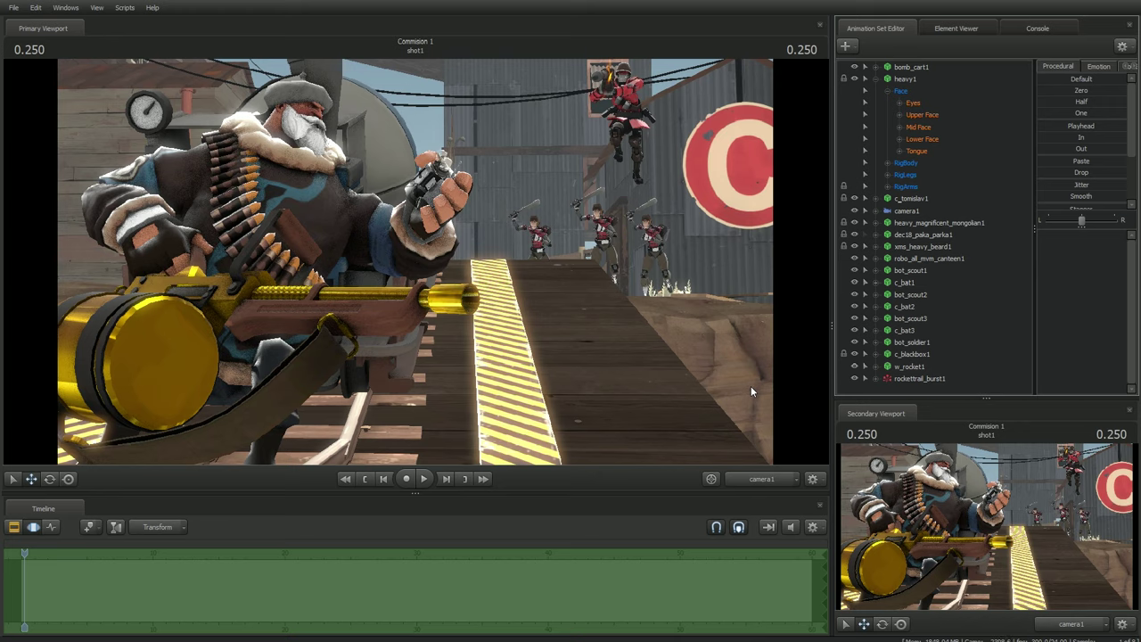
Replace the middle scout robot and its bat with the bot_demo model and import an animation sequence onto it
click(29, 527)
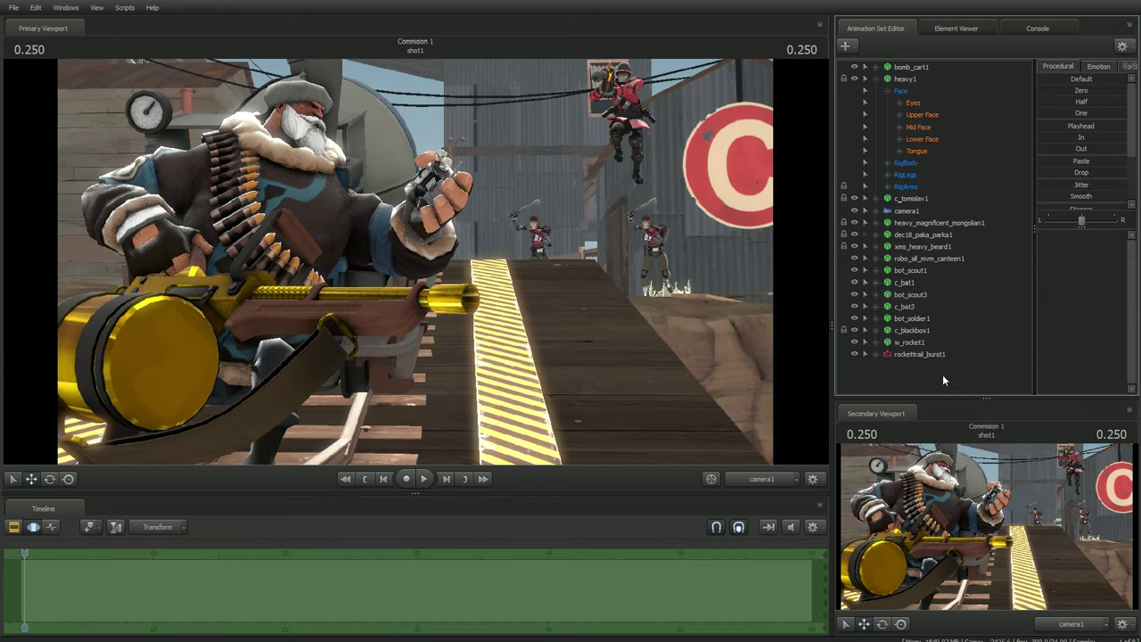
click(933, 367)
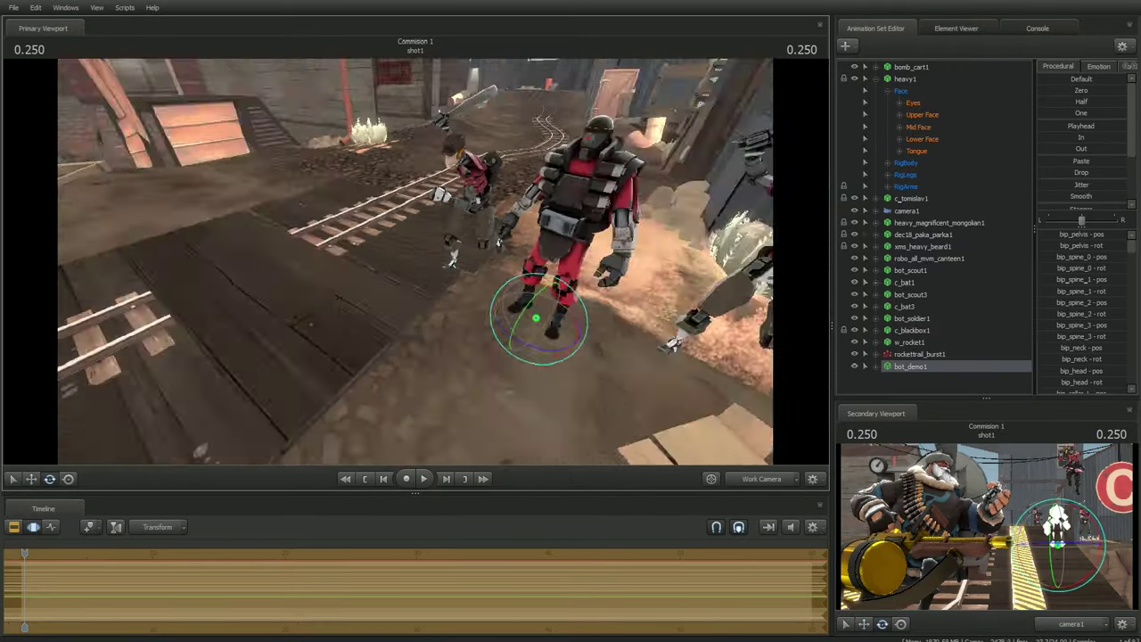
right_click(918, 368)
mouse_move(963, 462)
click(1042, 474)
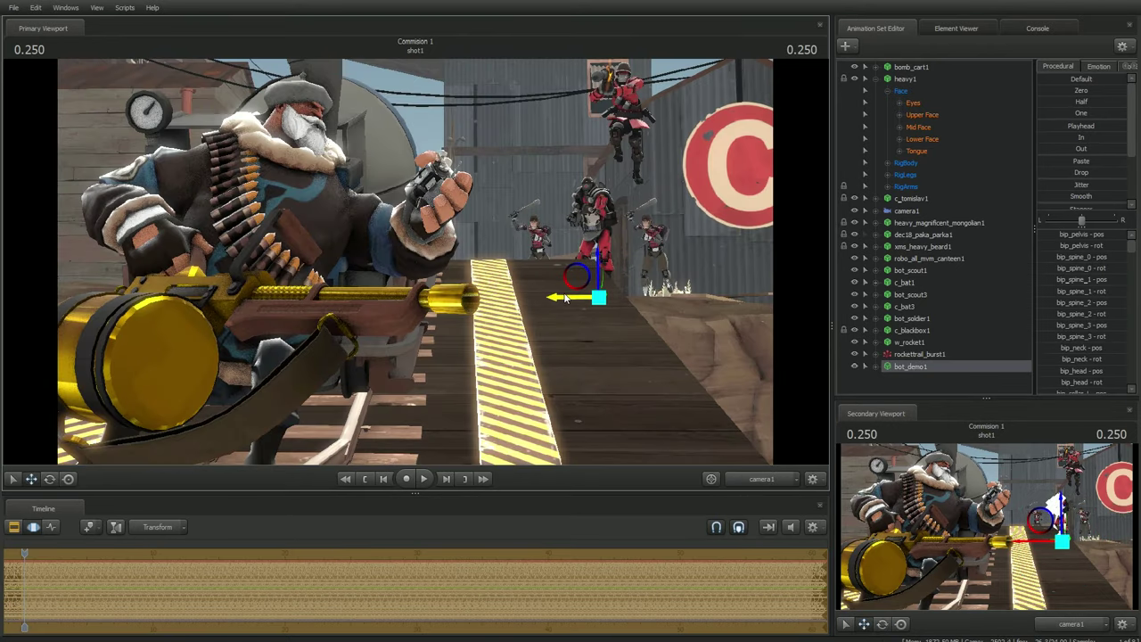
Add the w_grenadelauncher model and attach it to bot_demo1 as its weapon
right_click(909, 383)
click(954, 407)
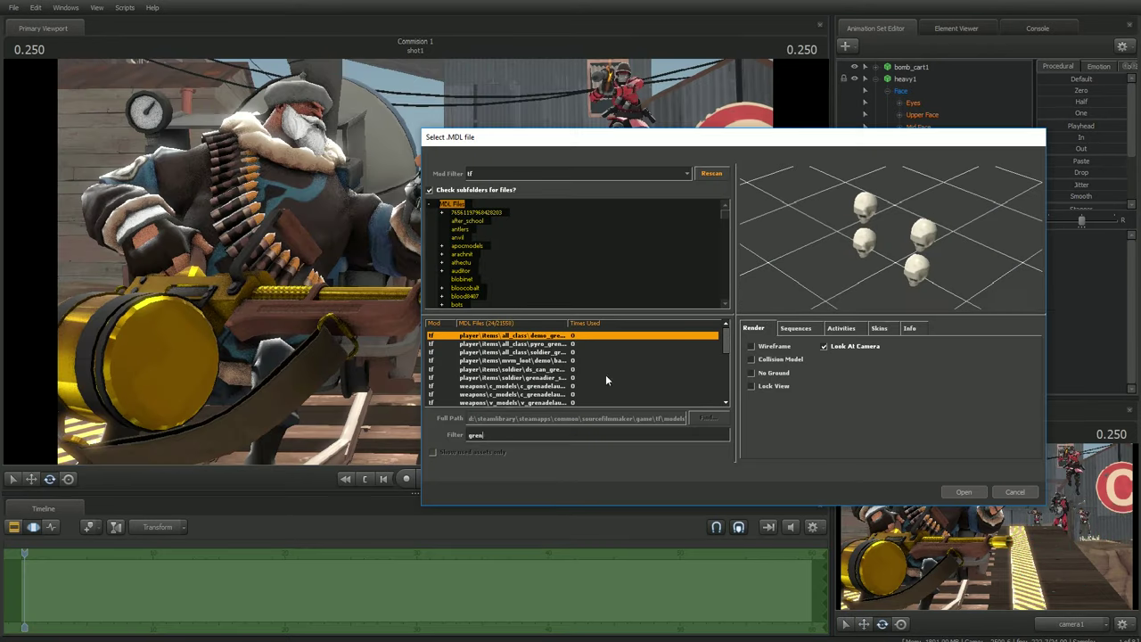
double_click(535, 398)
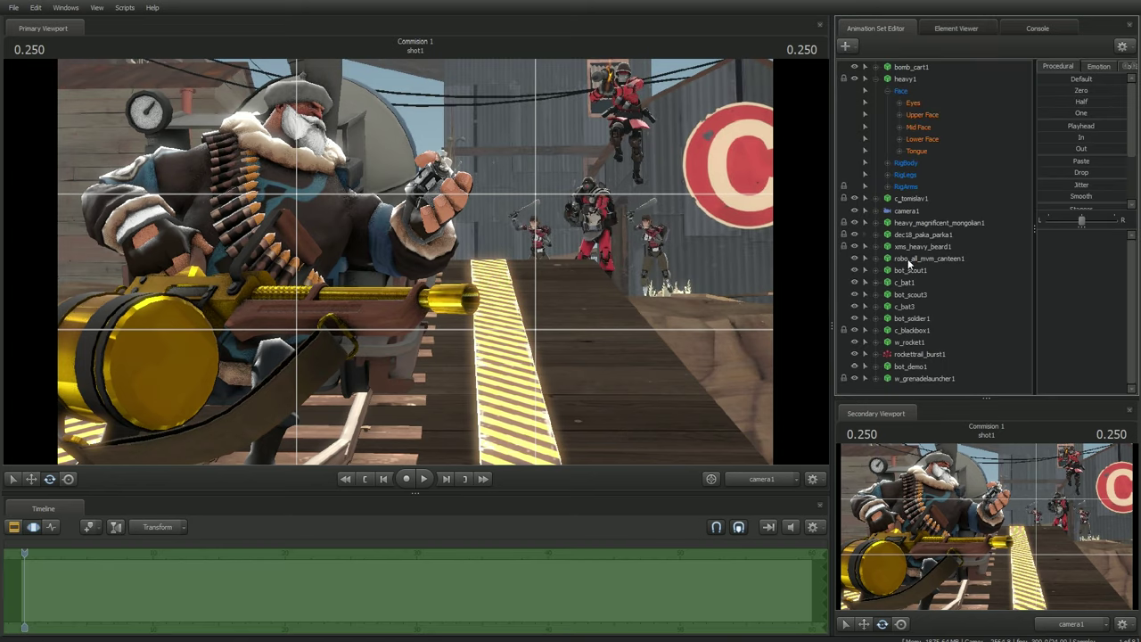
Shift all the robots, their weapons and the rocket trail closer to the Heavy, and delete the thirds-grid overlay effect
drag(909, 269, 923, 377)
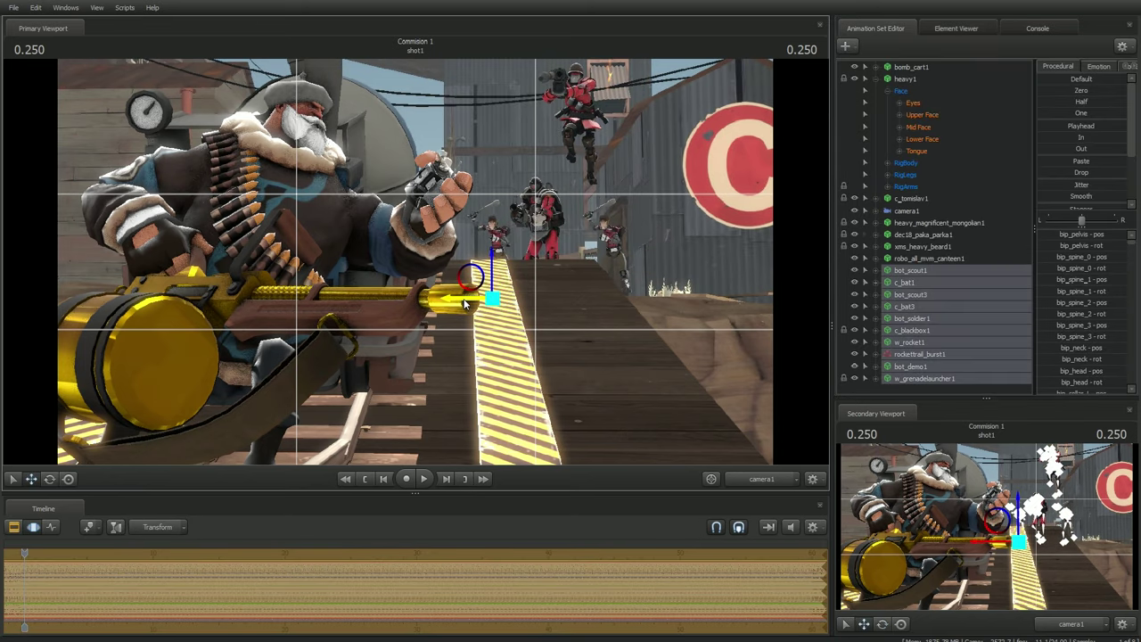
key(F2)
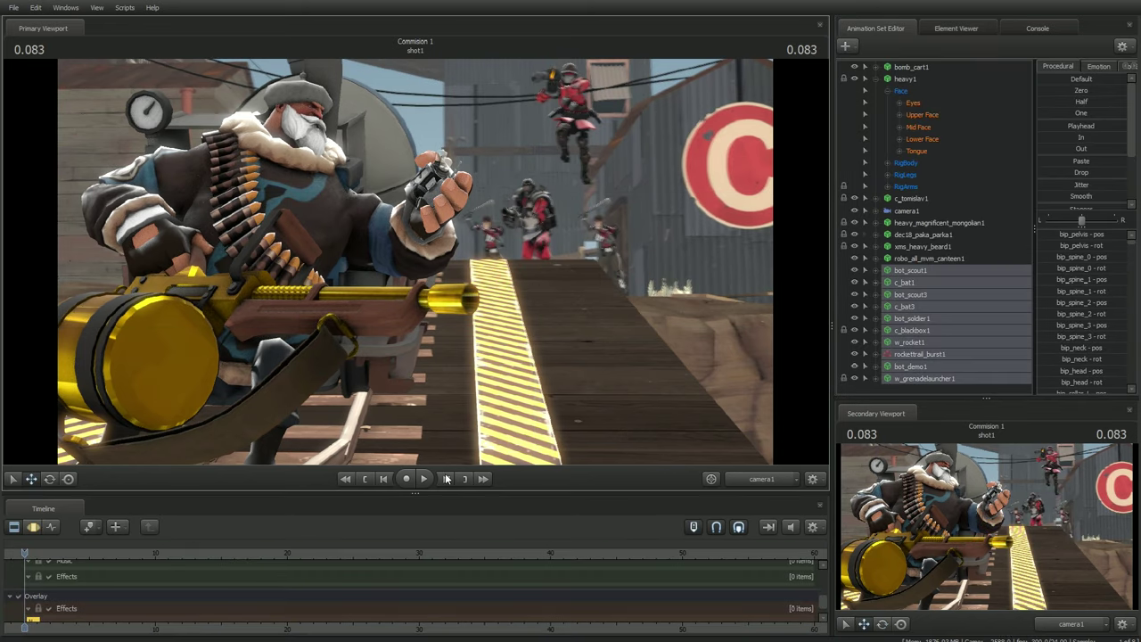
click(447, 479)
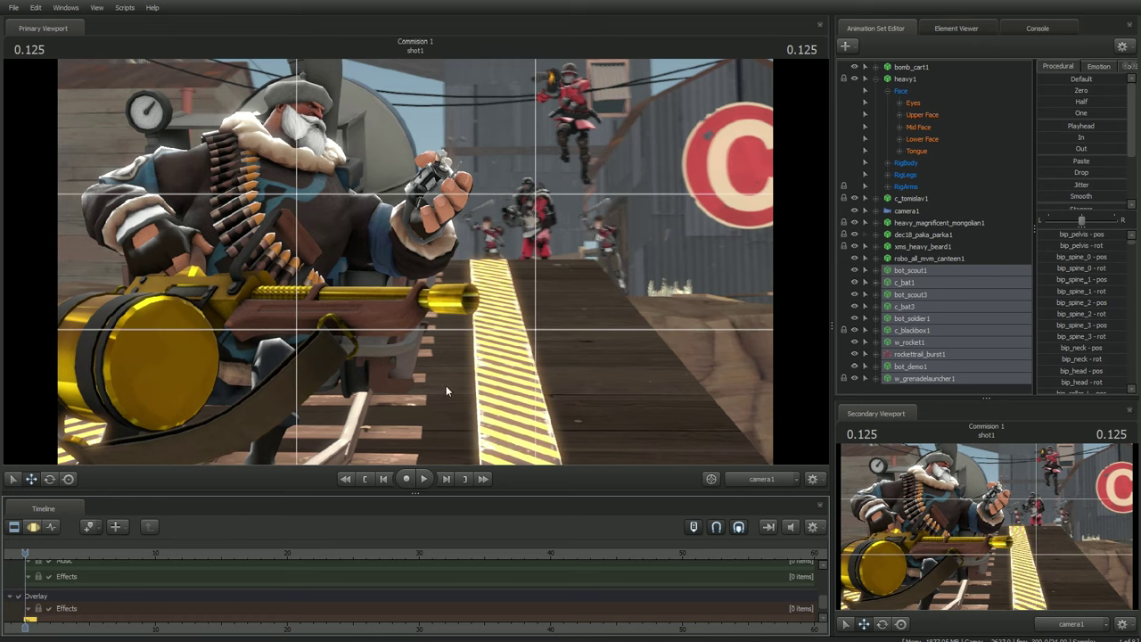
right_click(39, 610)
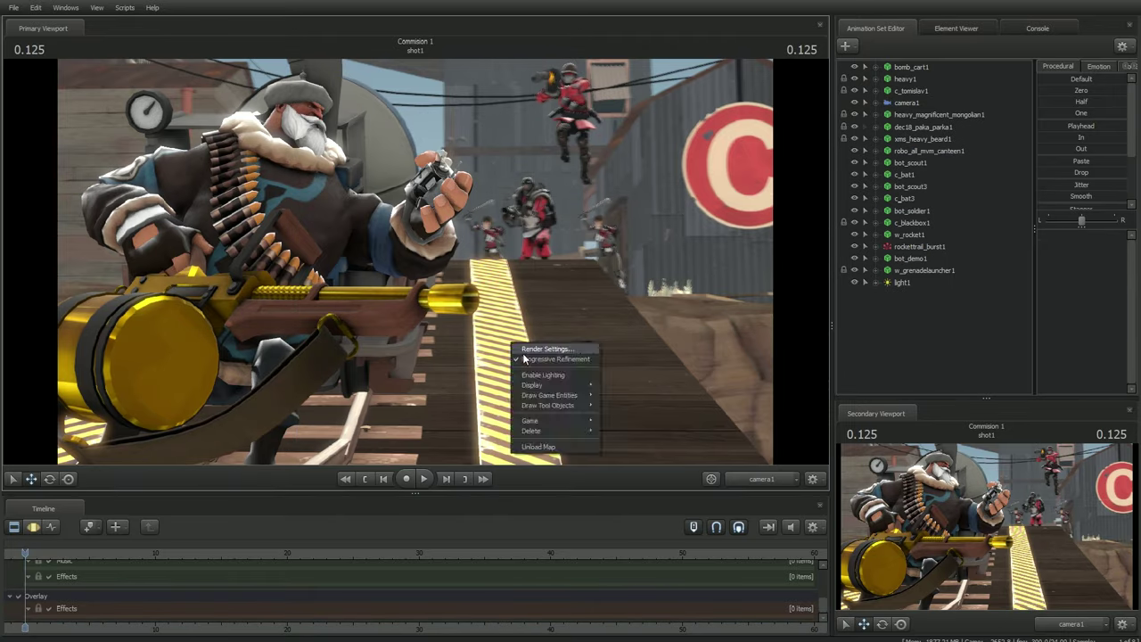
Delete the first light and darken the shot through camera1's tone mapping
click(902, 281)
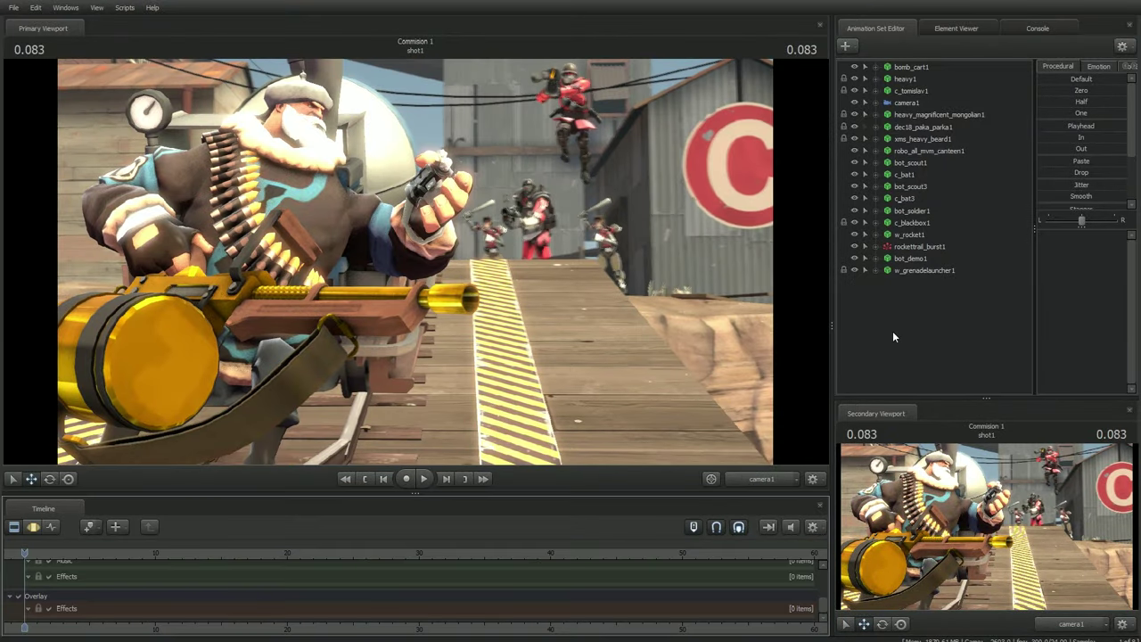
click(906, 102)
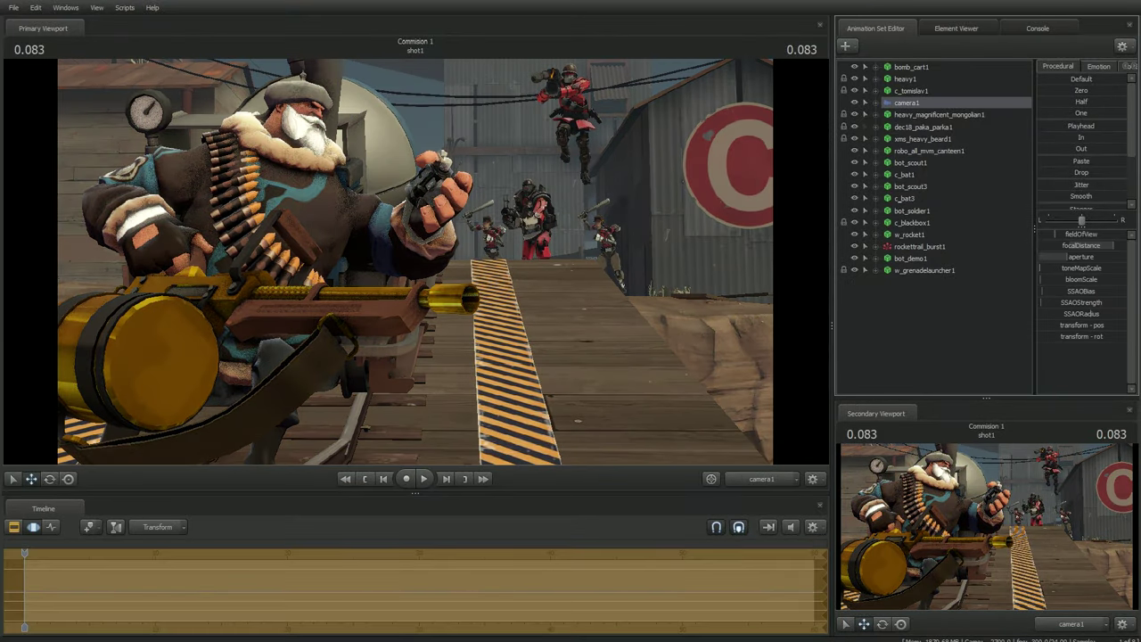
Add five lights to the shot, positioning and aiming each one to light the Heavy and the robots
click(902, 282)
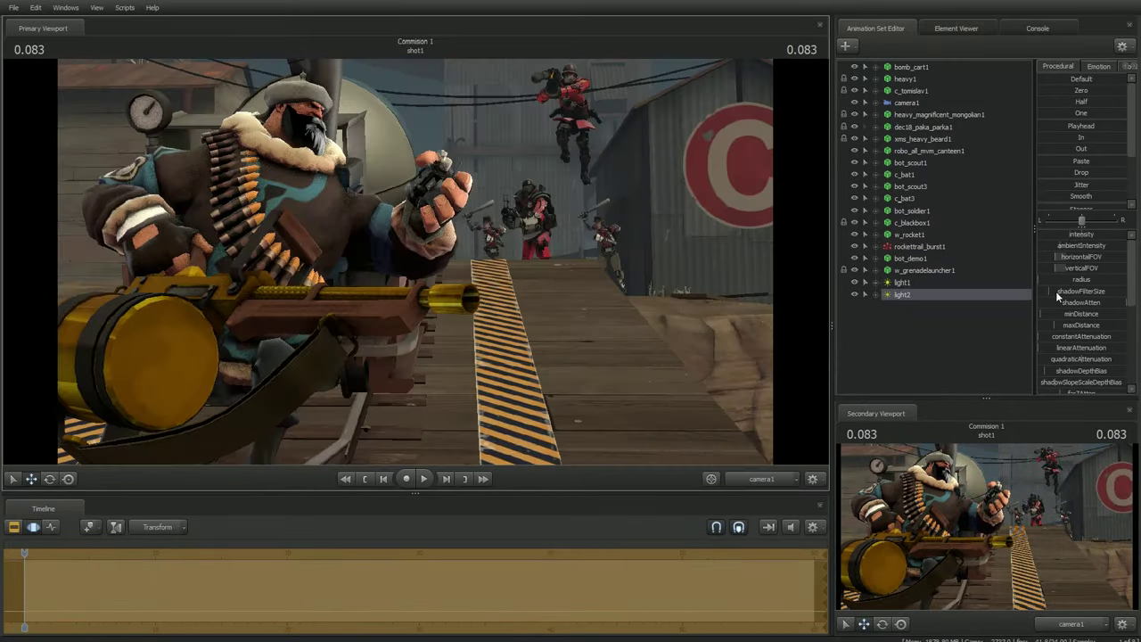
right_click(840, 326)
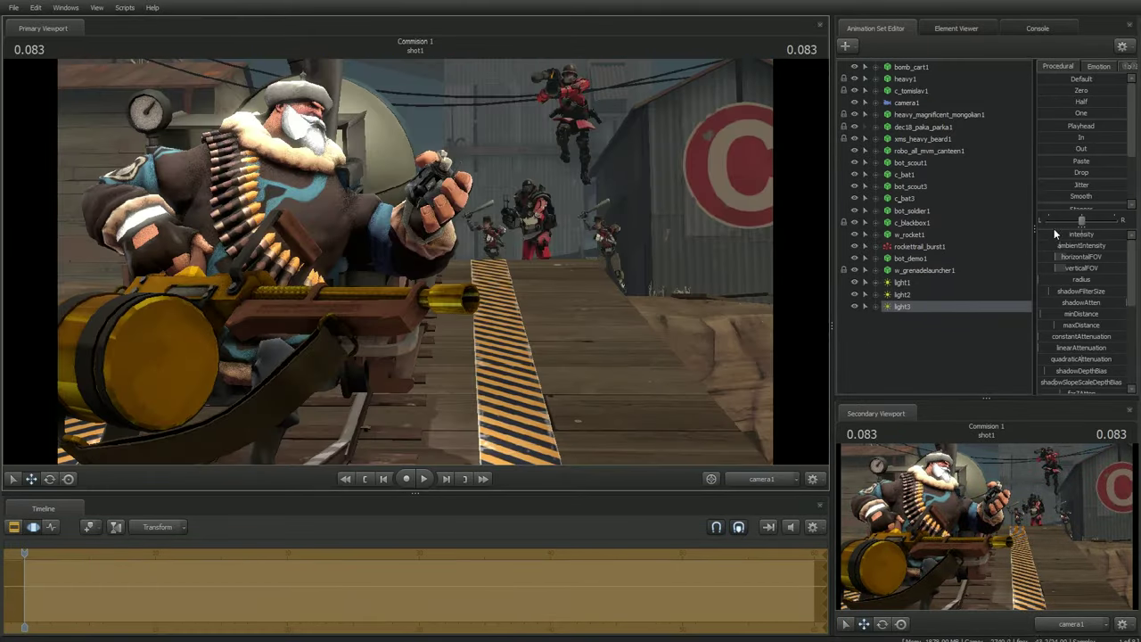
click(901, 315)
right_click(854, 303)
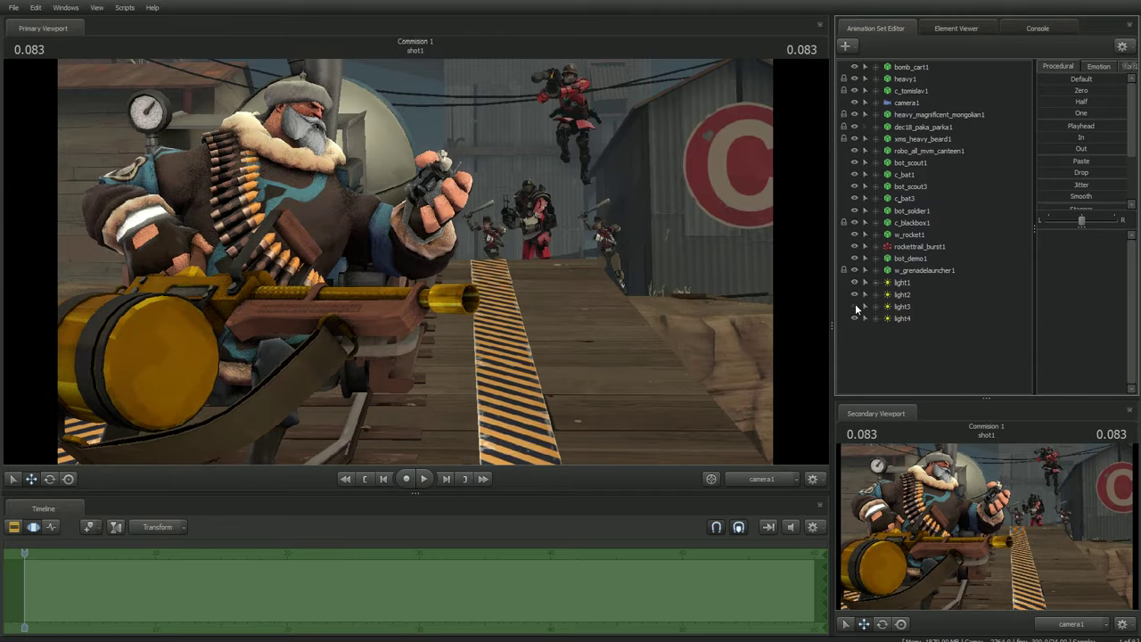
click(933, 341)
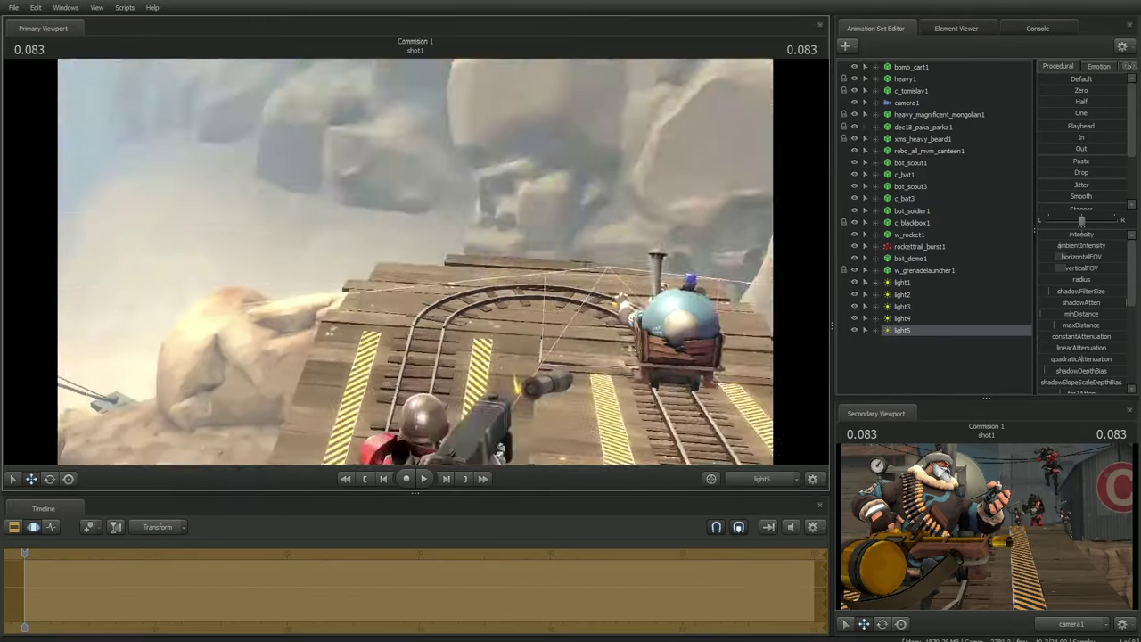
Enable volumetrics on light5 and fine-tune the remaining lights in the shot
right_click(901, 329)
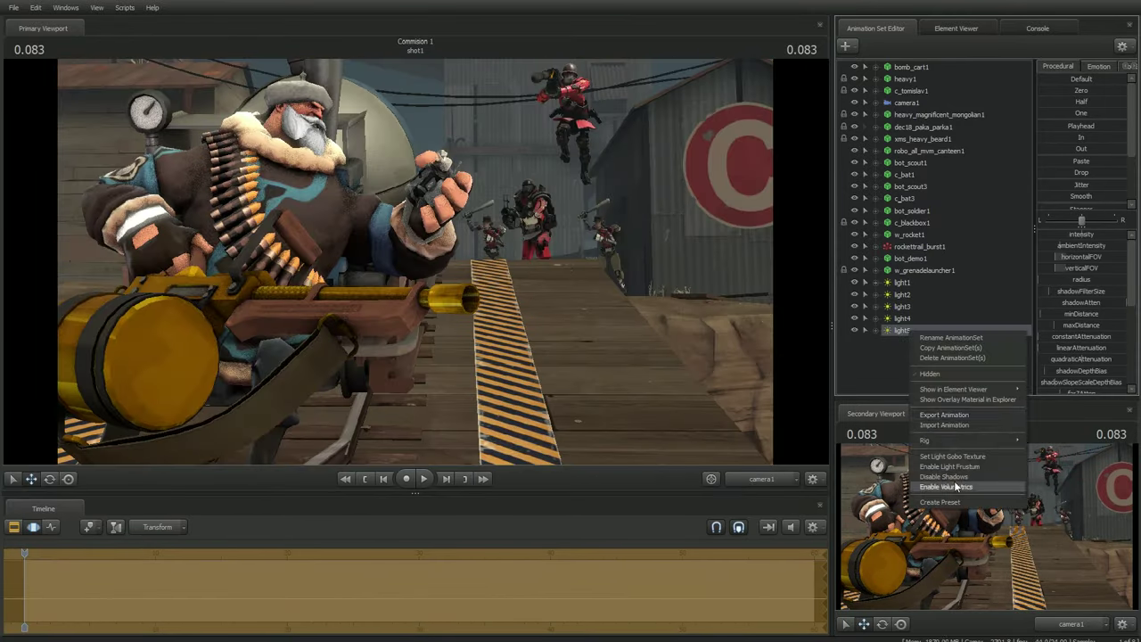
click(949, 487)
click(446, 478)
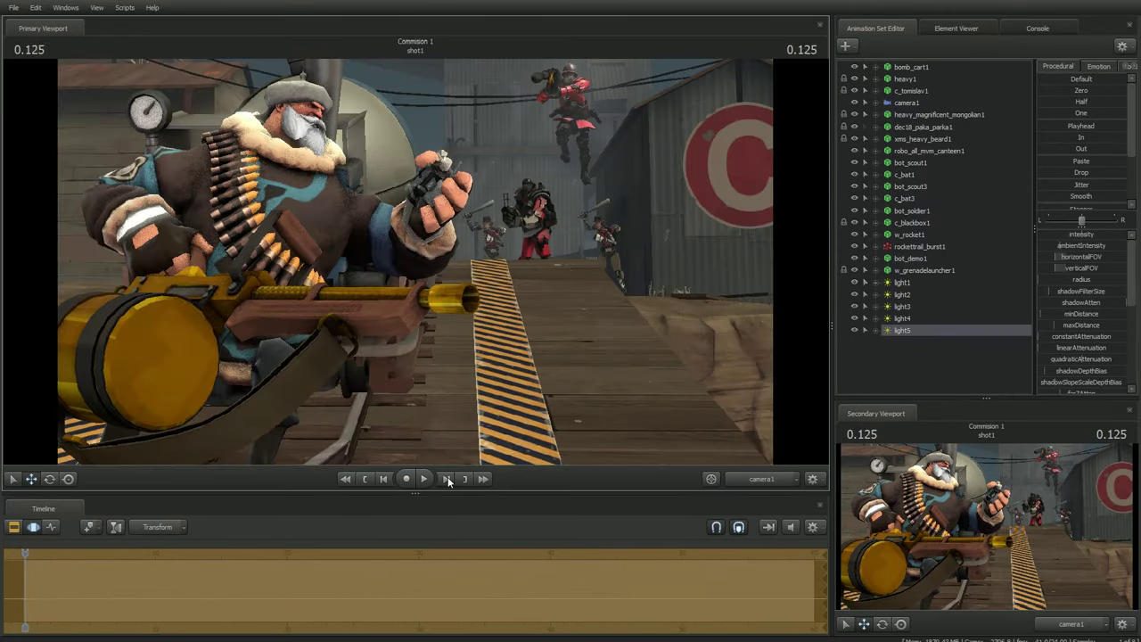
click(857, 282)
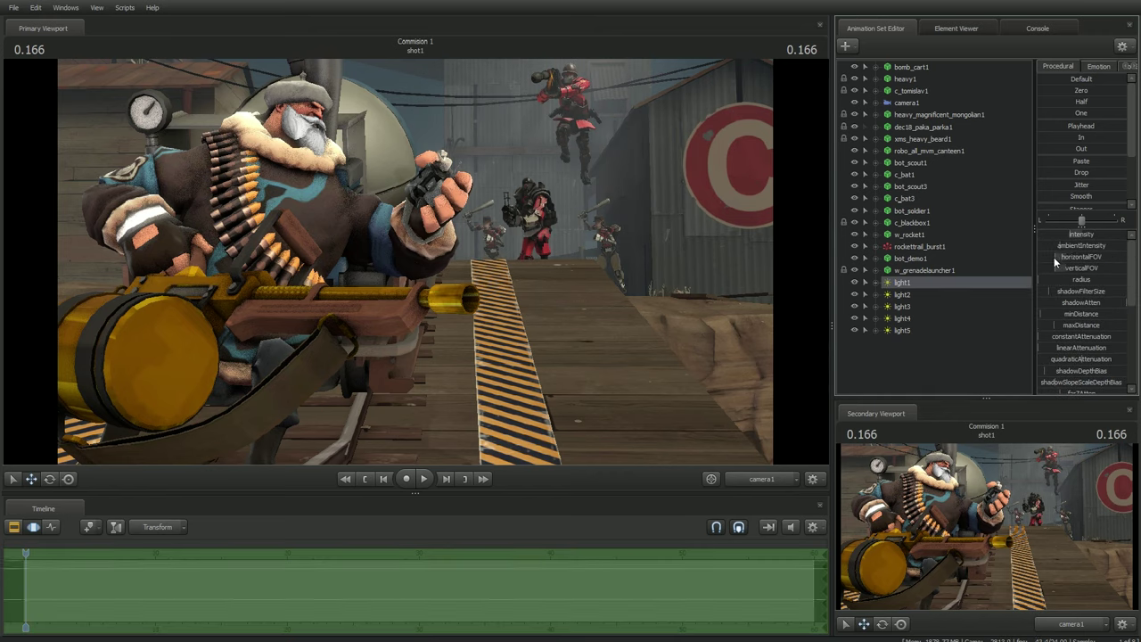
click(856, 295)
click(918, 319)
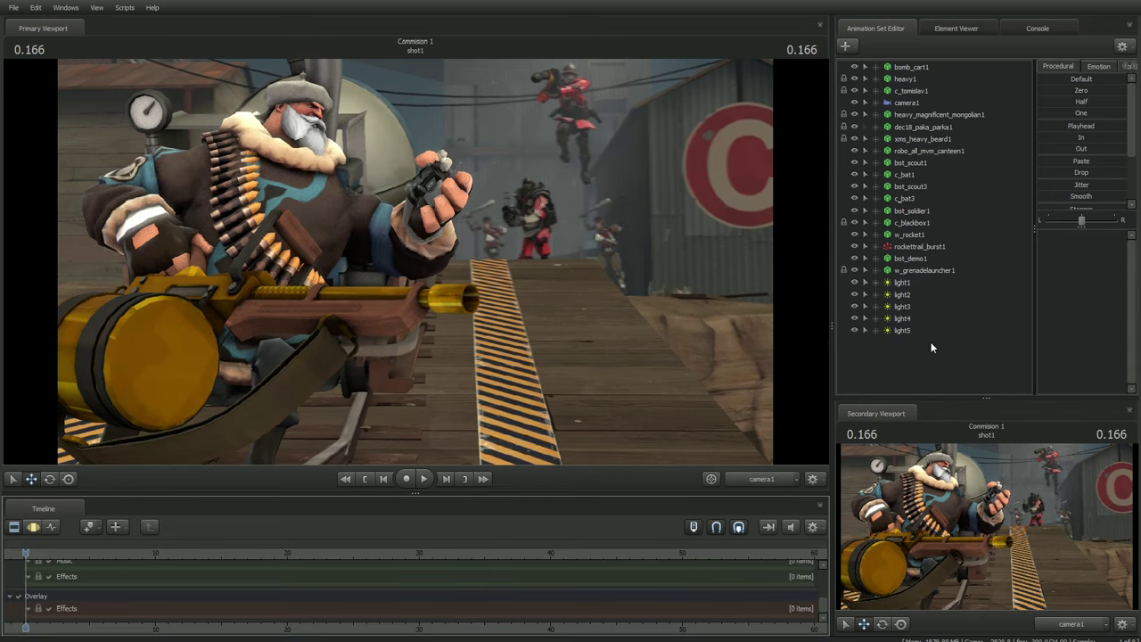
Add the w_grenade_grenadelauncher model and position it in the air between the Heavy and the flying Soldier robot
key(F2)
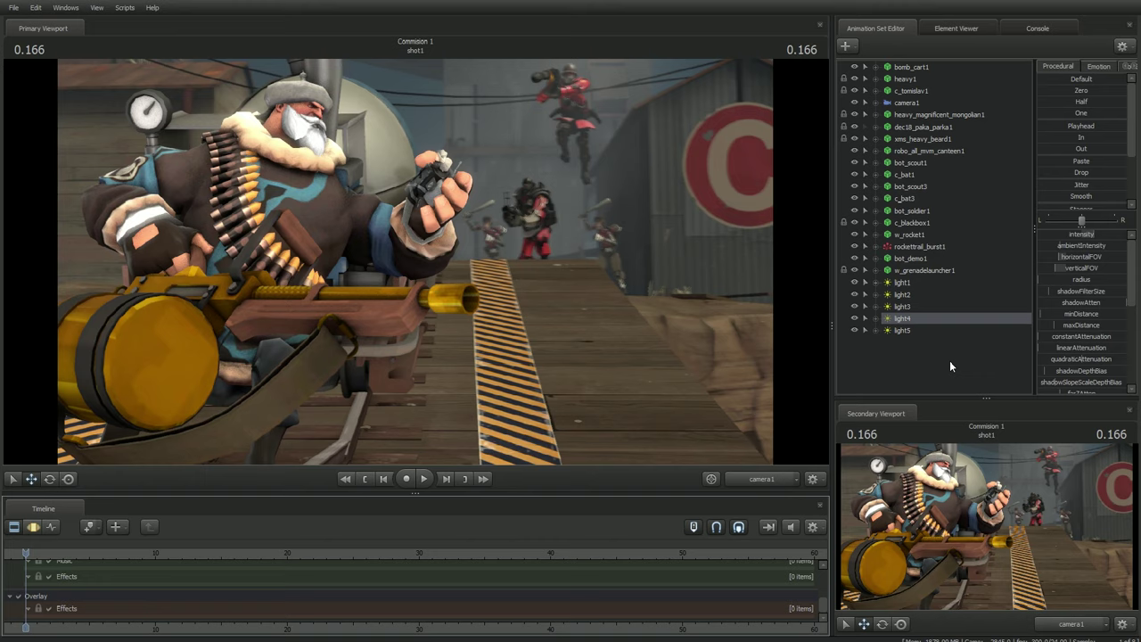
click(950, 366)
right_click(910, 364)
click(954, 372)
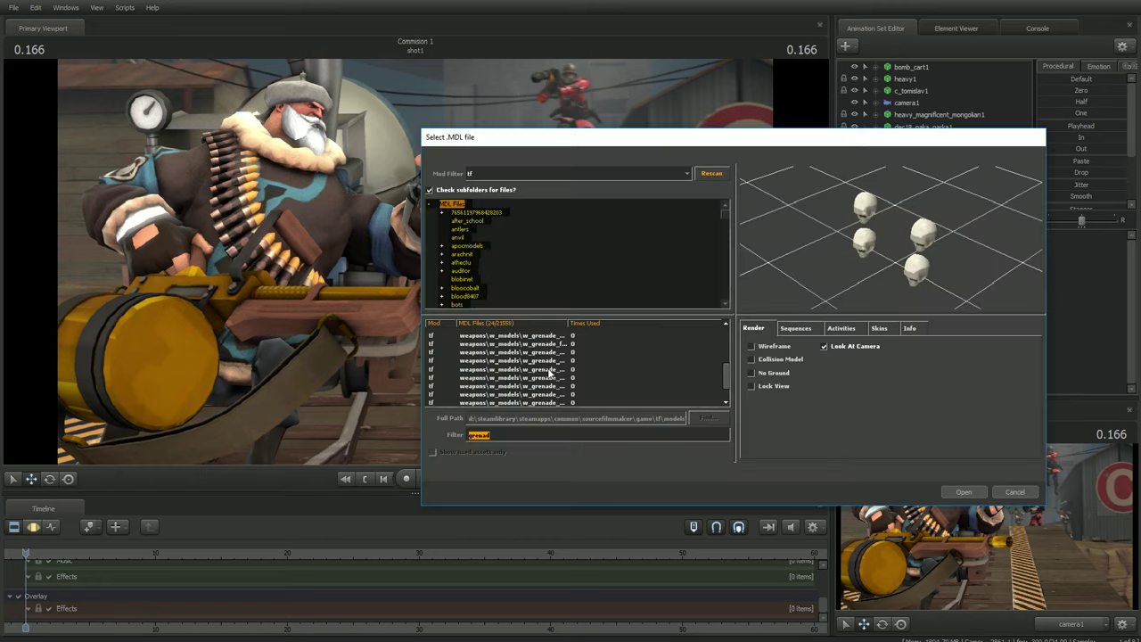
click(954, 493)
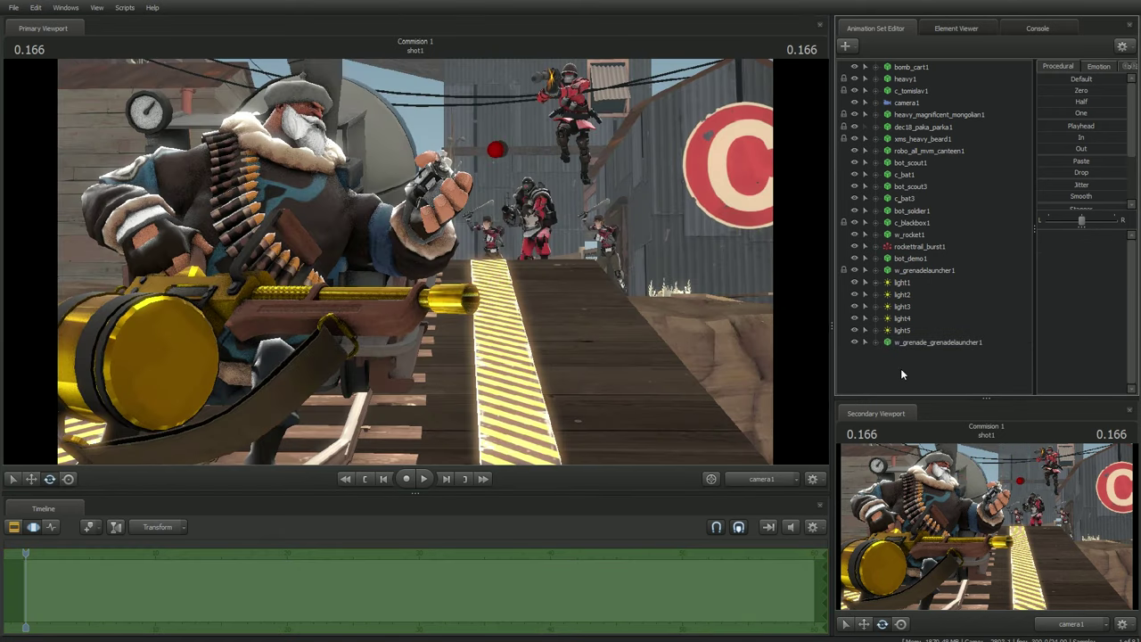
click(919, 342)
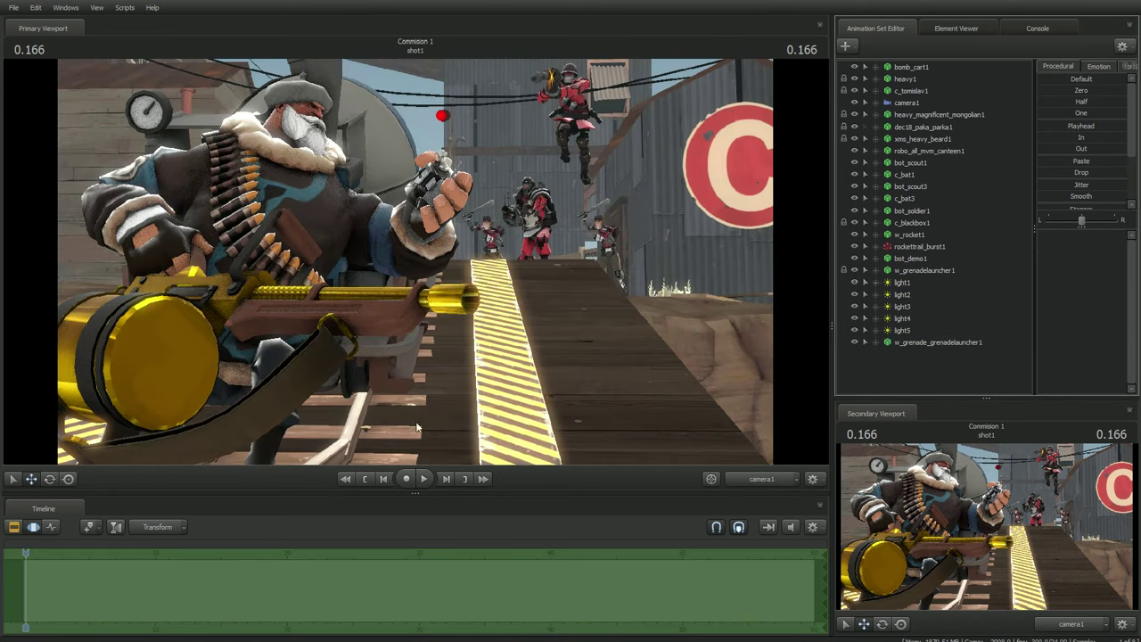
Rotate the fingertip joint bip_middle_2_L to adjust the grip of the Heavy's left hand
click(670, 328)
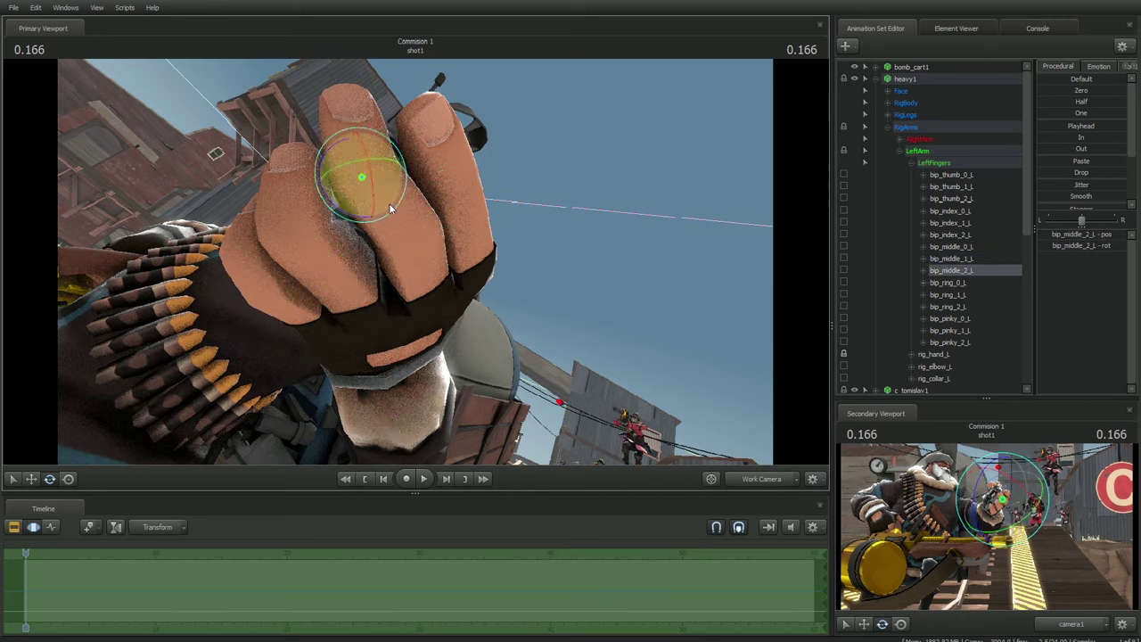
drag(381, 172, 397, 267)
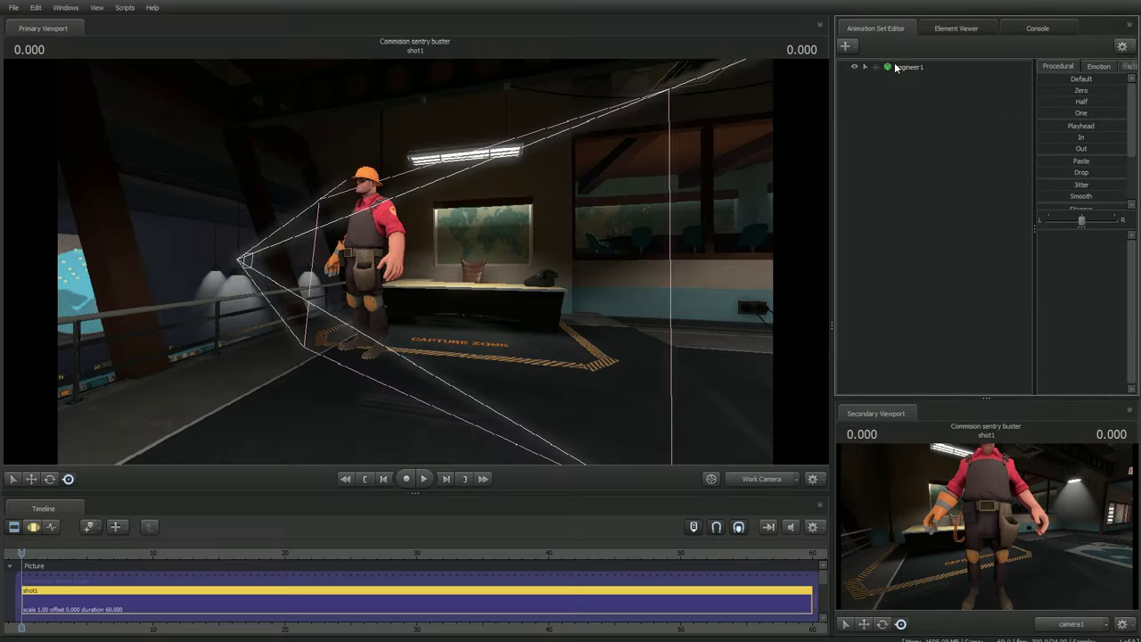
Give the Engineer the BLU skin and review the client's Steam chat for the requested map and loadout
click(964, 234)
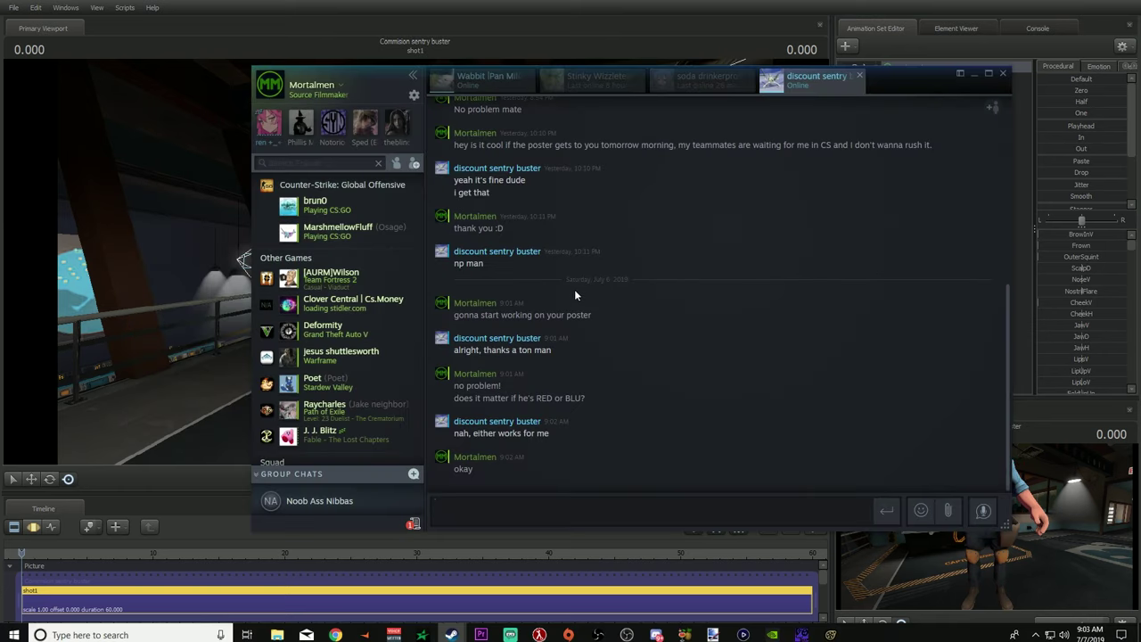
scroll(574, 289, up, 6)
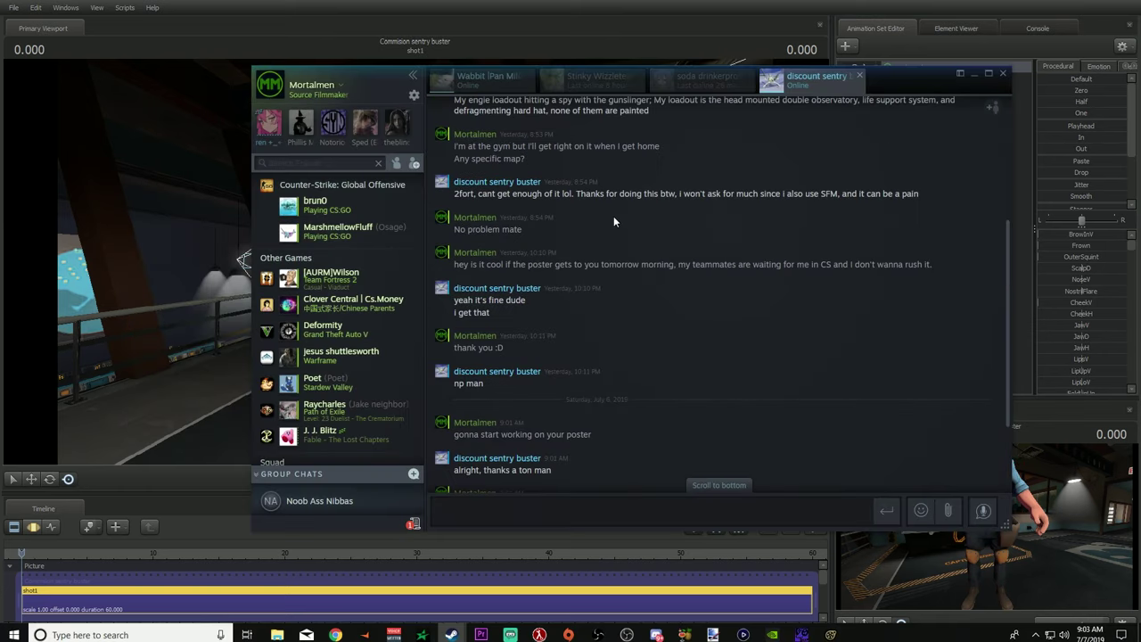
Add the c_engineer_gunslinger model and shift it sideways along the Engineer's body
text(gun)
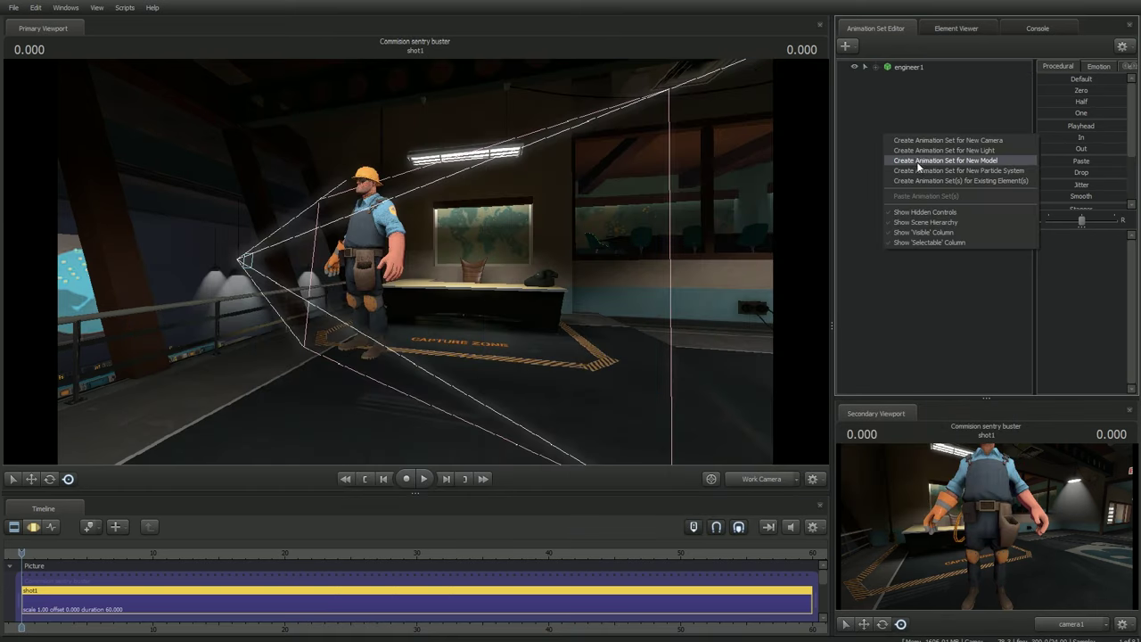
click(916, 161)
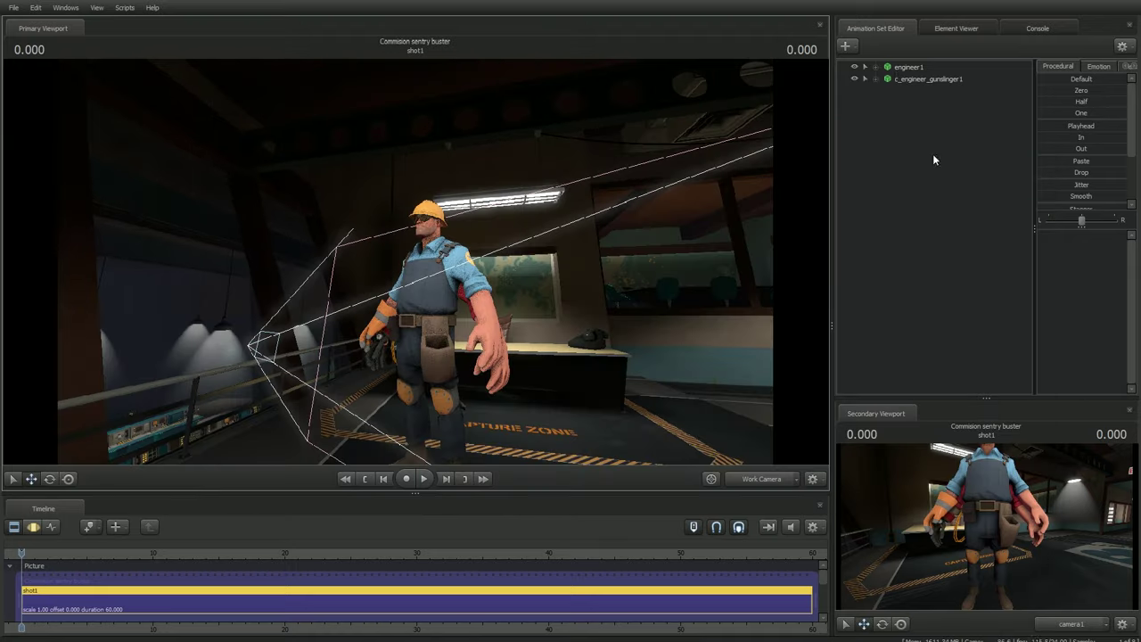
click(927, 78)
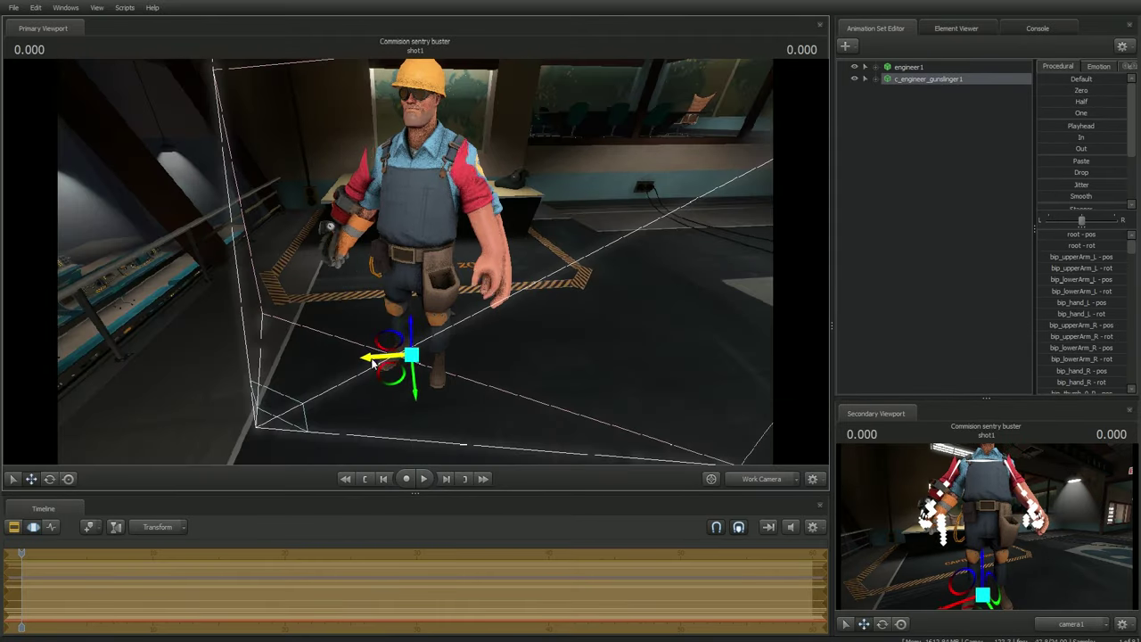
drag(372, 361, 463, 352)
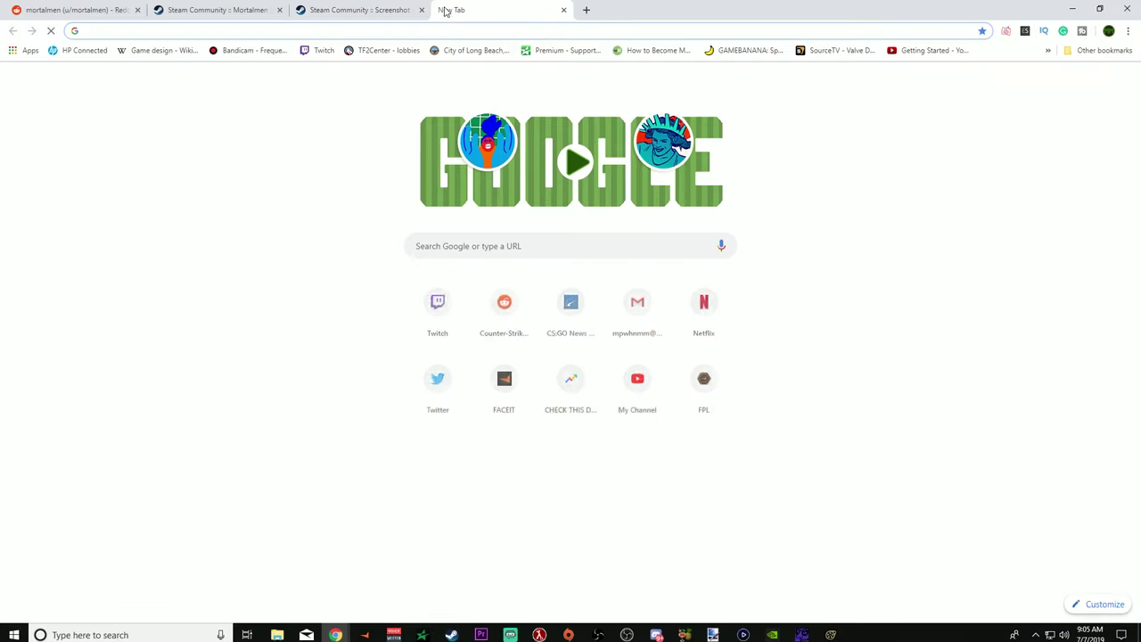
Switch to the web browser, search for the SFM Gunslinger and read the guide "Equipping the Gunslinger in SFM"
text(sfm gunslind)
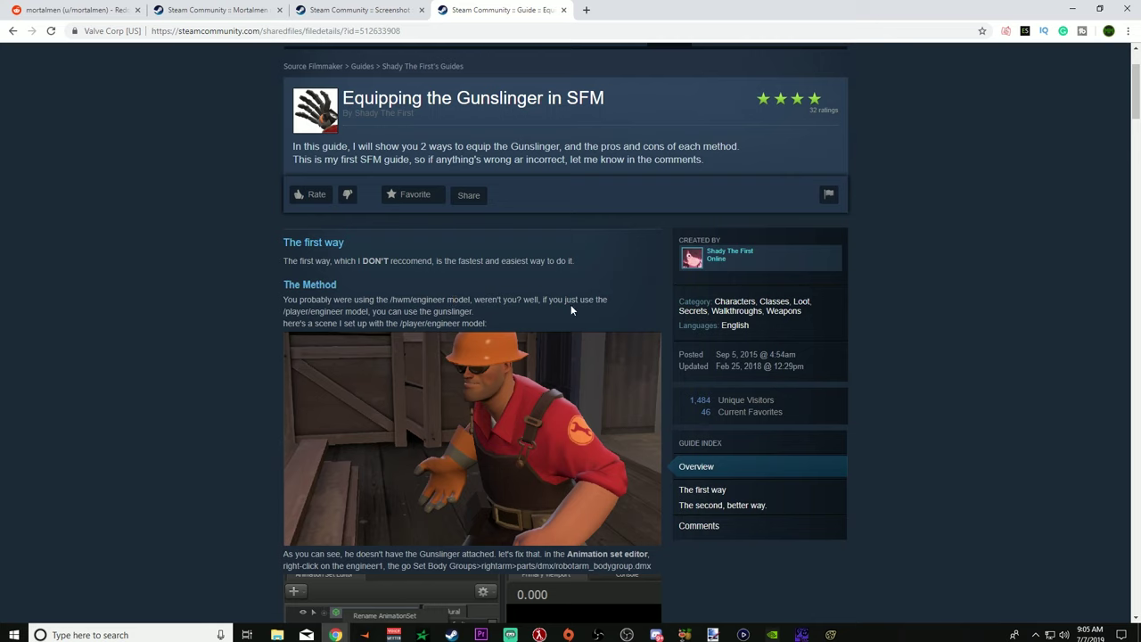
scroll(232, 312, down, 5)
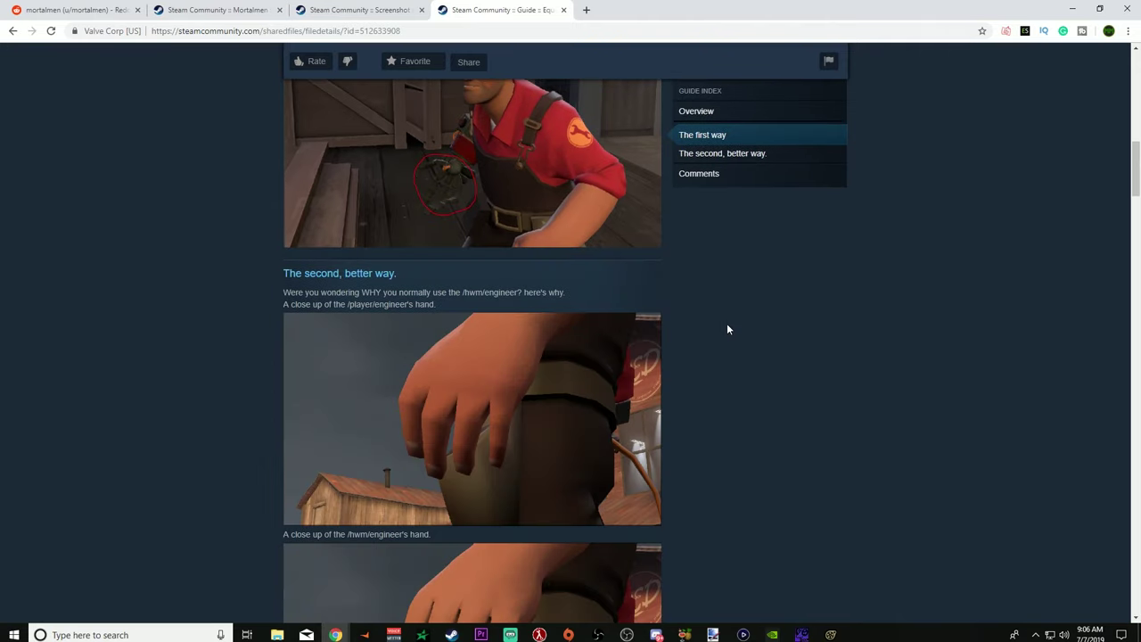
scroll(726, 330, down, 3)
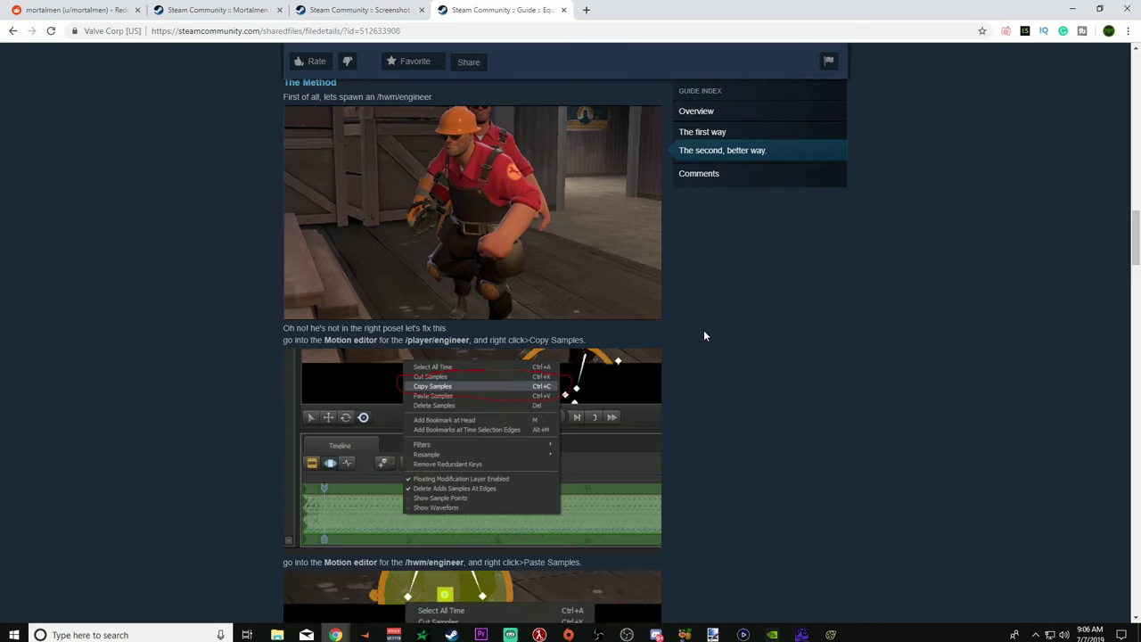
scroll(701, 336, down, 10)
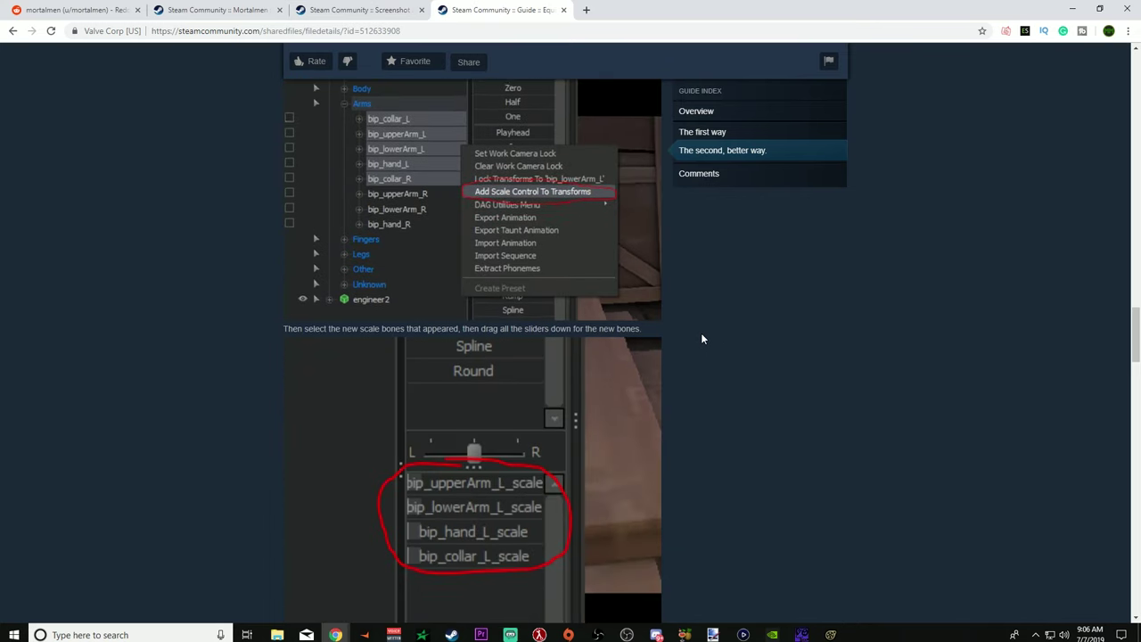
scroll(701, 337, up, 3)
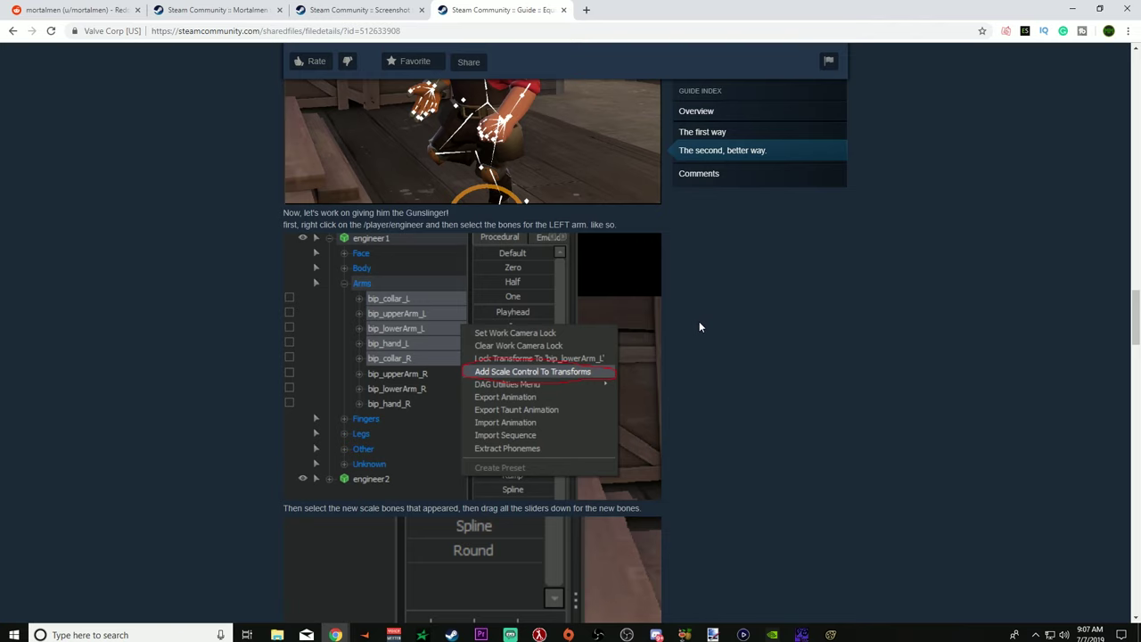
Try adding scale controls to the Engineer's right collar, upper arm, lower arm and hand bones
key(alt+Tab)
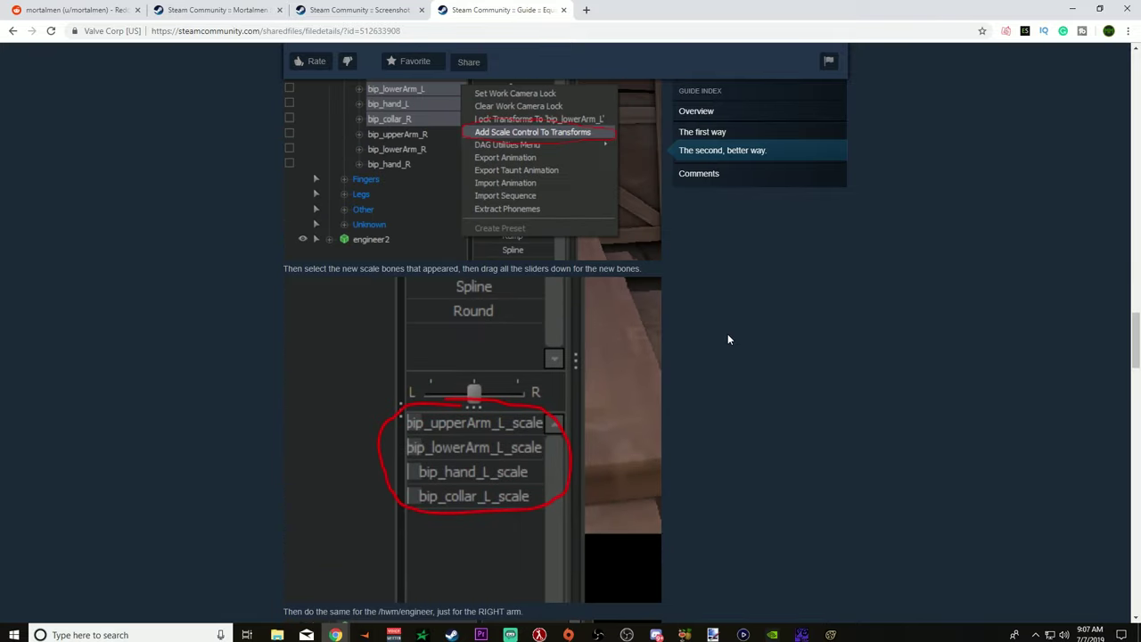
scroll(727, 333, down, 1)
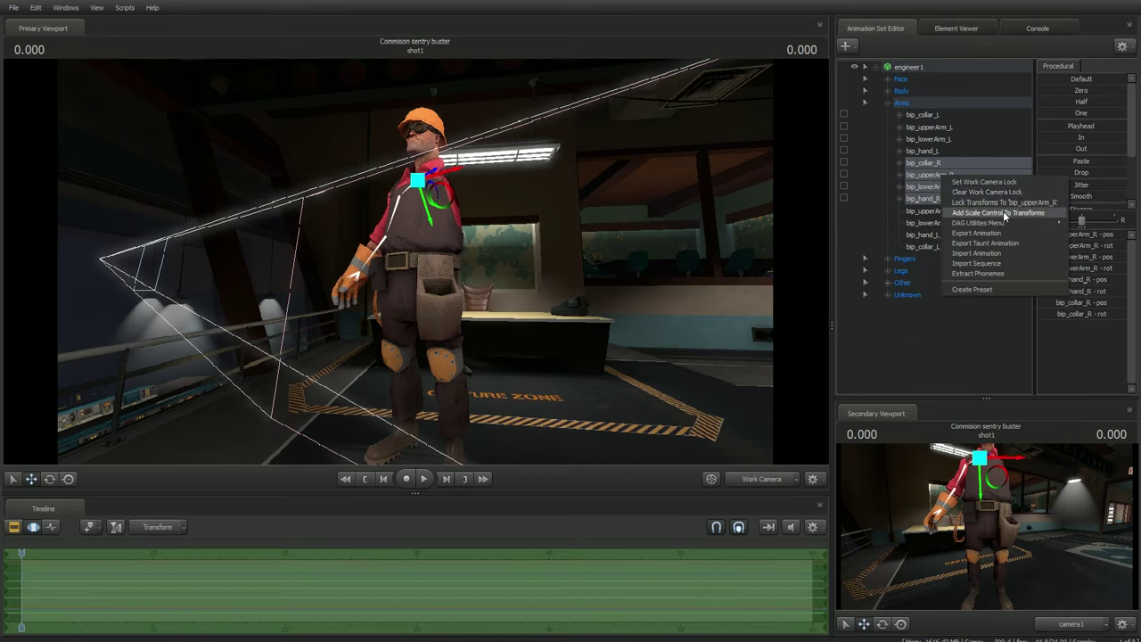
Reread the Gunslinger guide's second method and search the Source Filmmaker Workshop for "gunslinger"
key(alt+Tab)
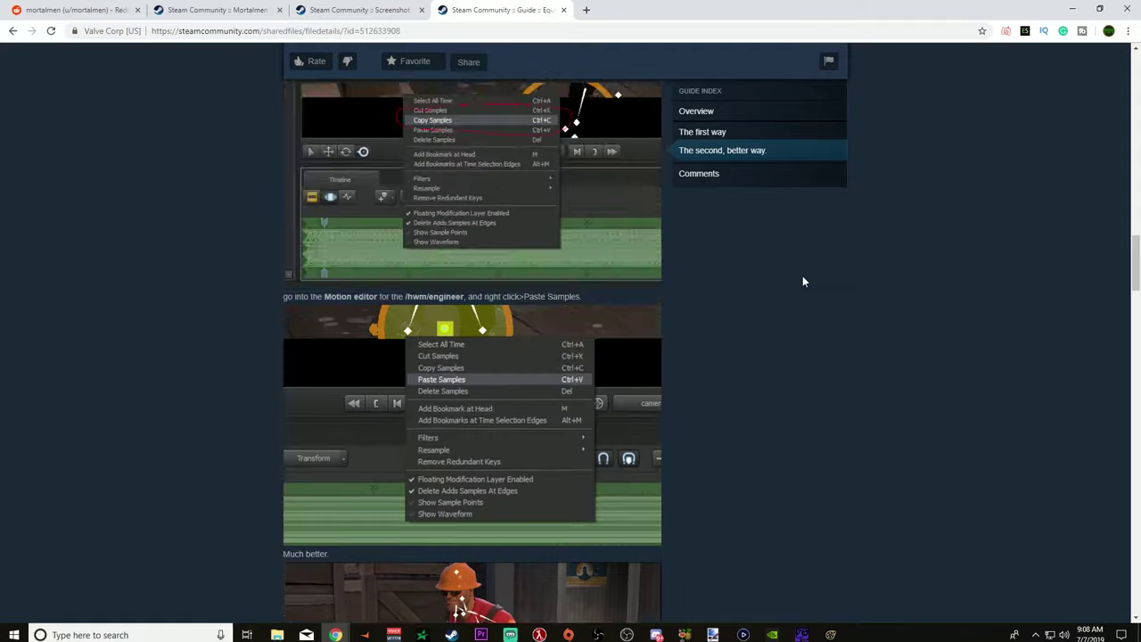
scroll(802, 275, down, 10)
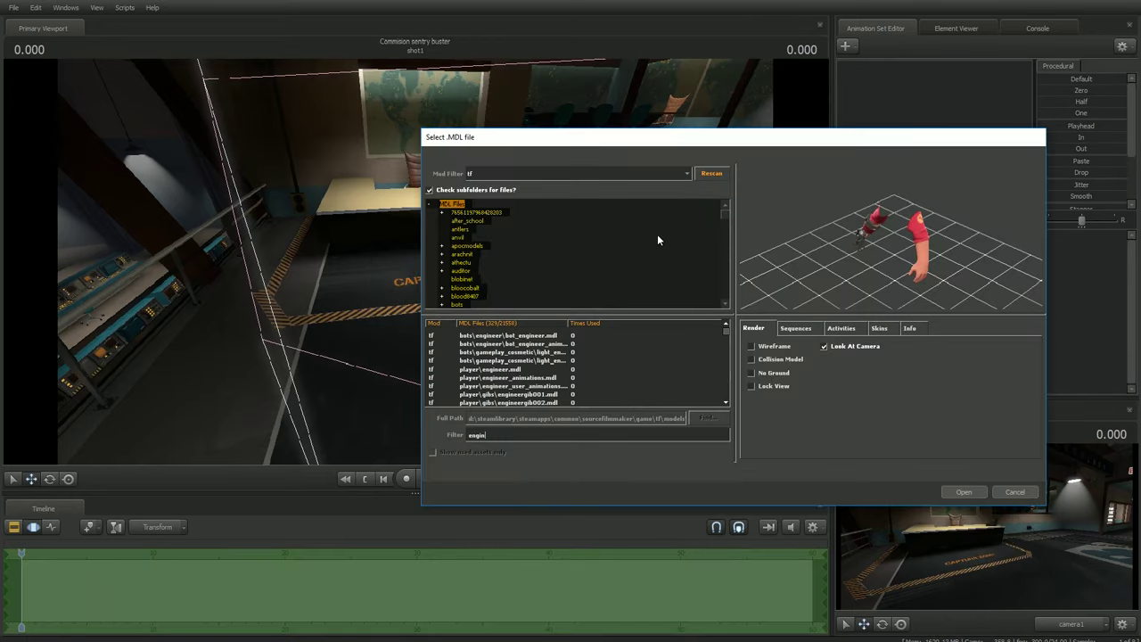
key(alt+Tab)
click(760, 237)
text(gunslinger)
key(Return)
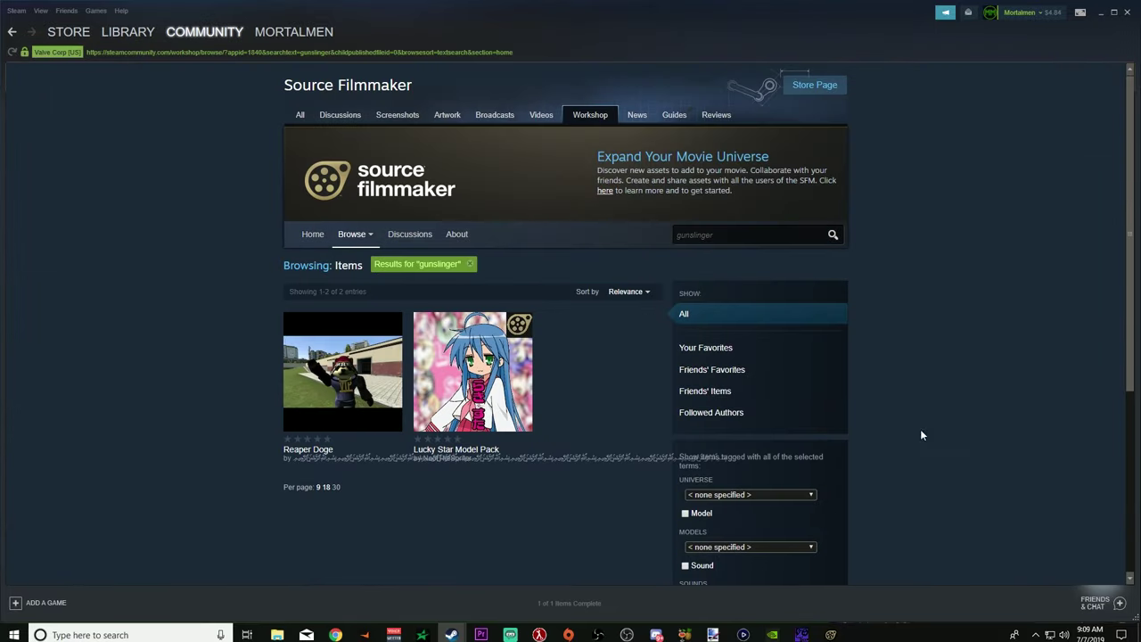
Return to Source Filmmaker and set the Engineer's rightarm body group to robotarm_bodygroup.dmx
key(alt+Tab)
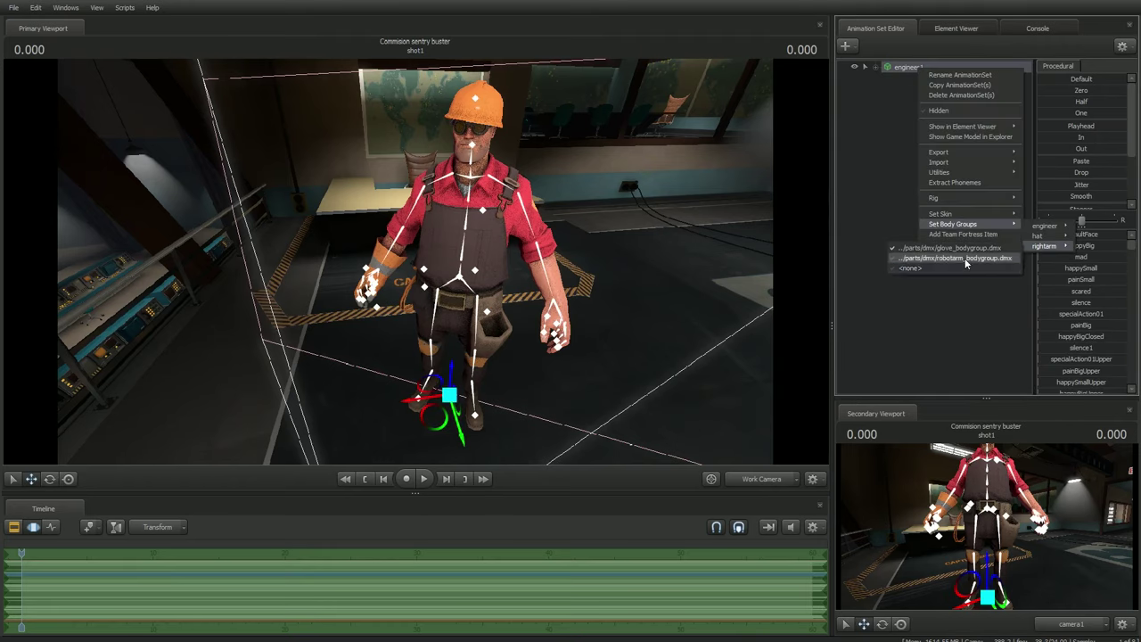
click(965, 258)
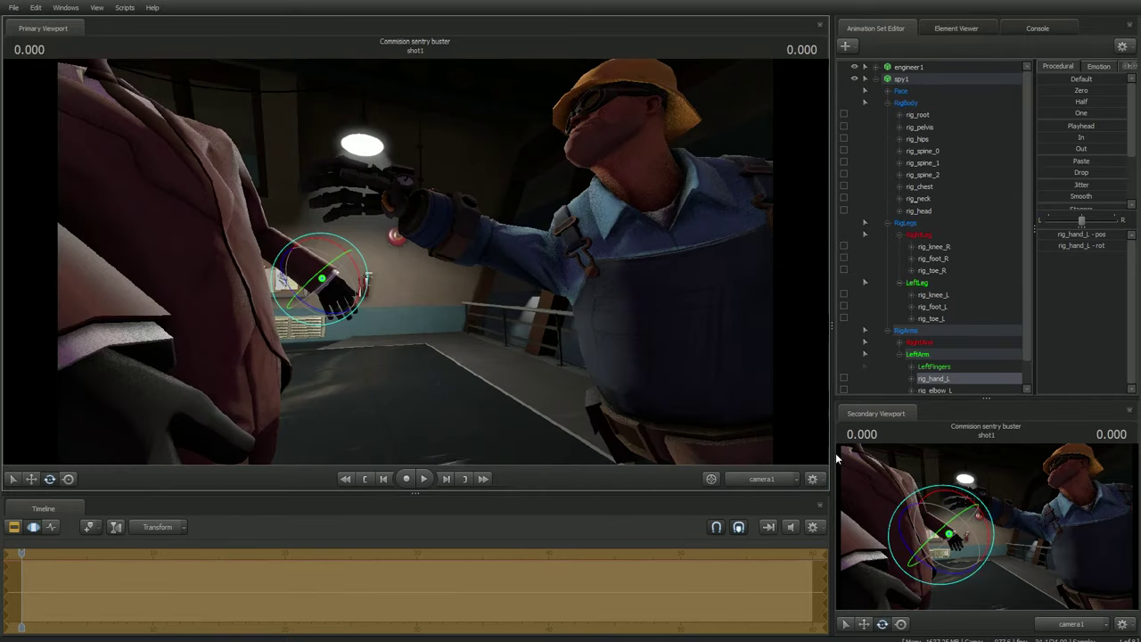
Turn off the viewport lighting and shift the Spy's pelvis so his body is thrown off balance
right_click(428, 281)
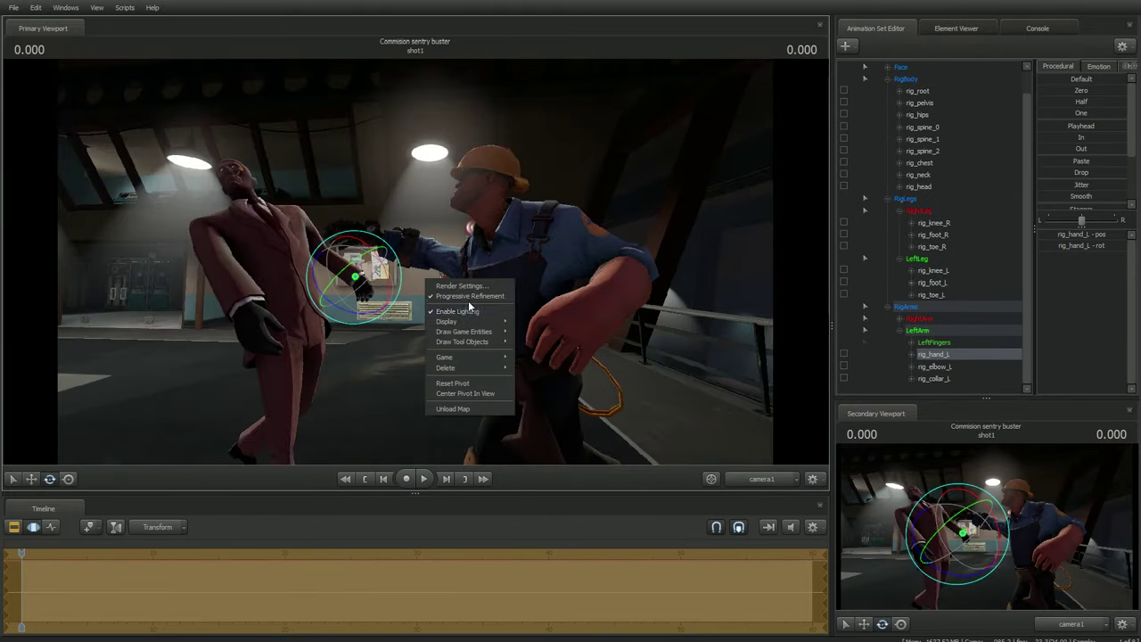
click(469, 309)
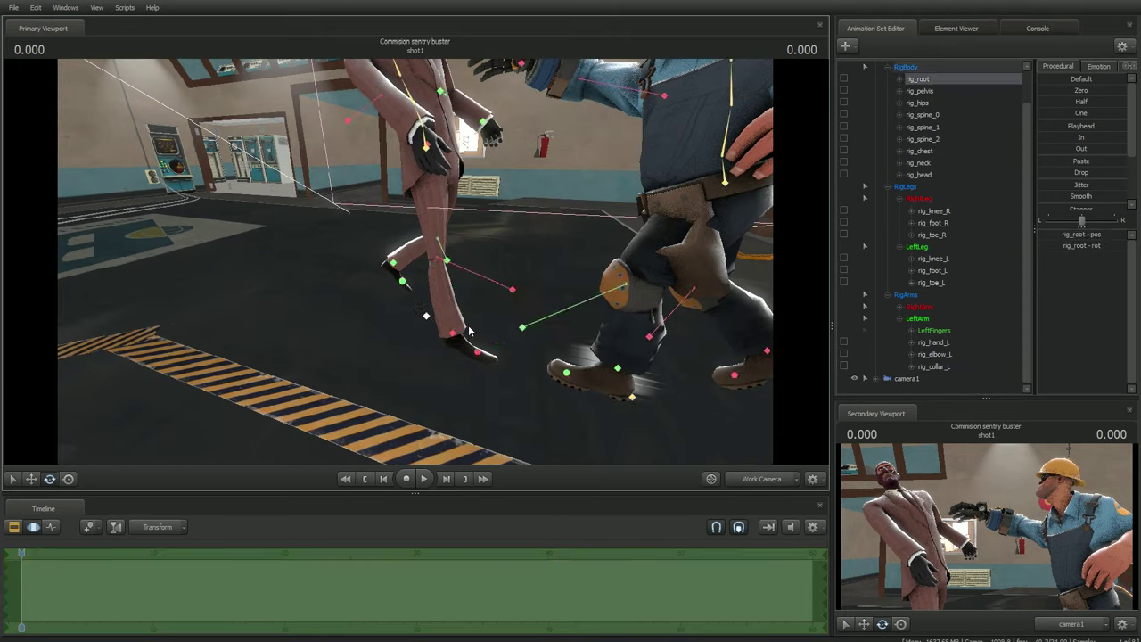
click(469, 330)
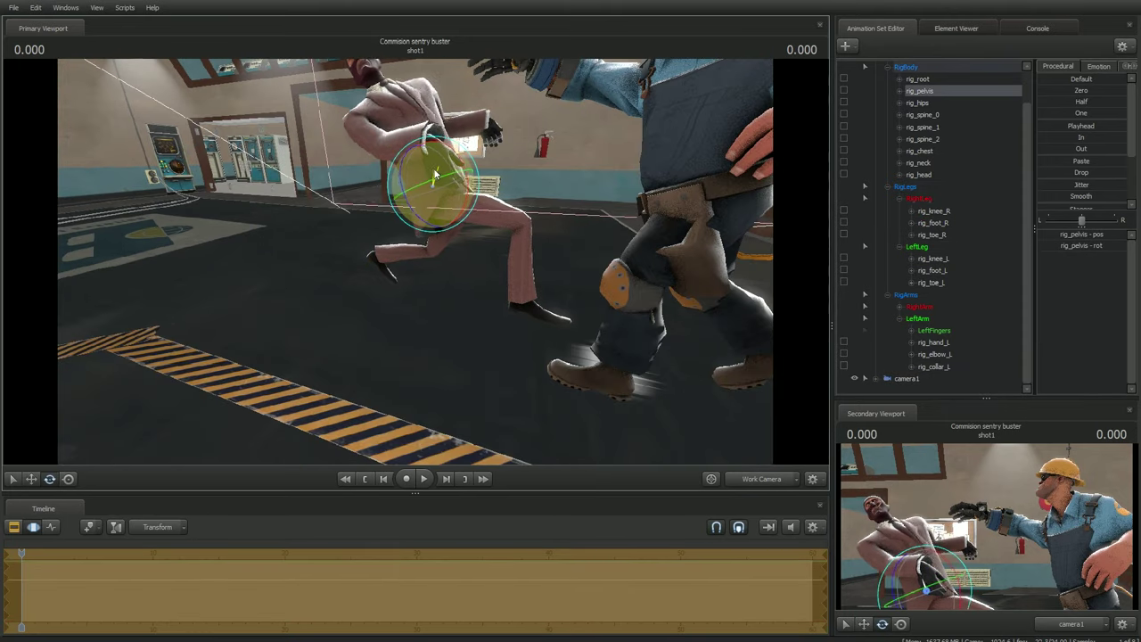
drag(463, 324, 574, 169)
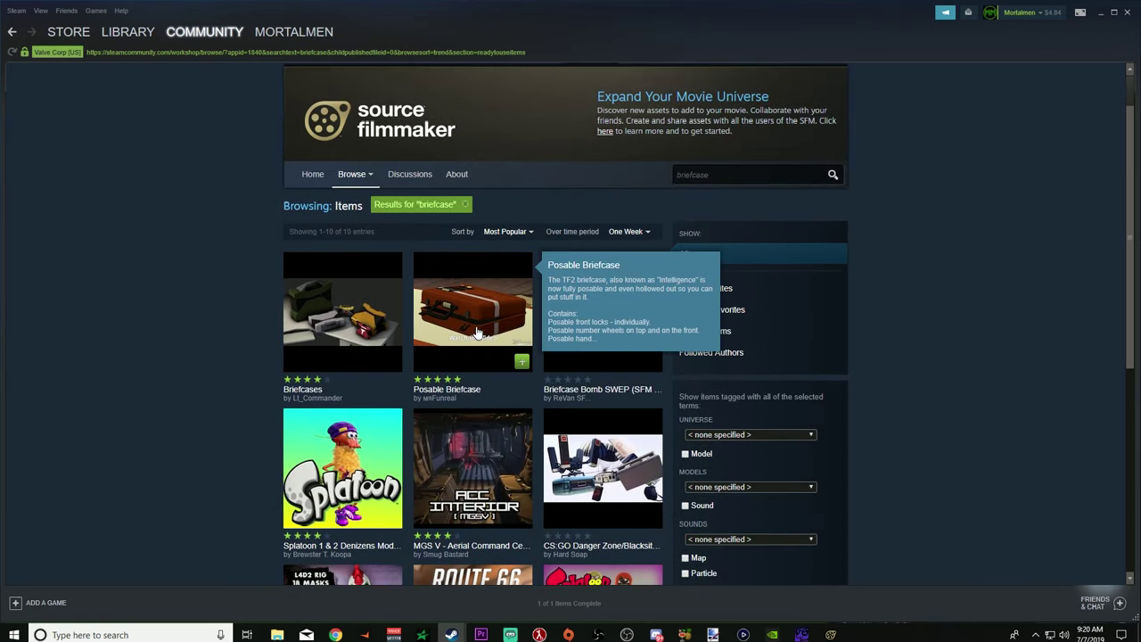
Switch to Steam, open the Posable Briefcase item in the Source Filmmaker Workshop and subscribe to it
click(477, 332)
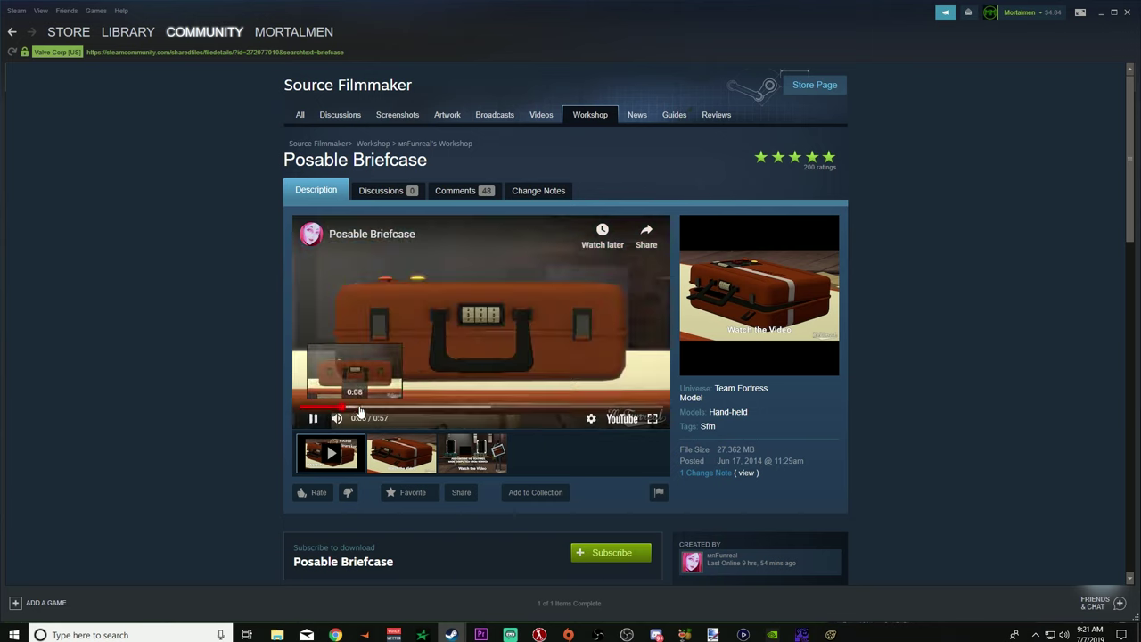
click(591, 382)
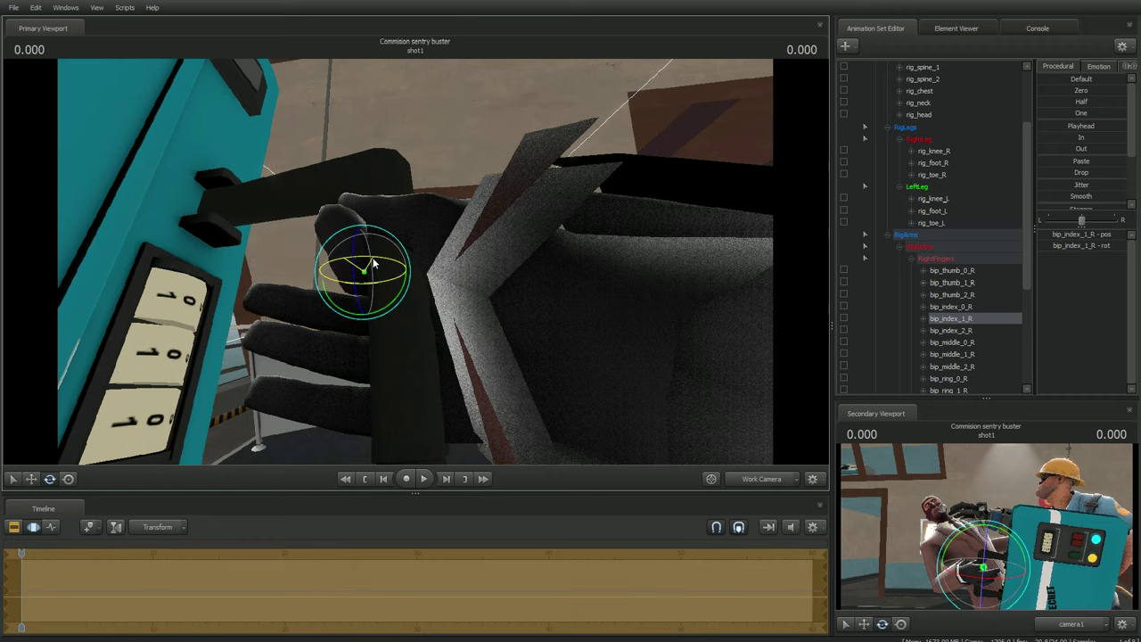
Back in Source Filmmaker, curl the Spy's right index and middle fingers around the briefcase handle
click(347, 236)
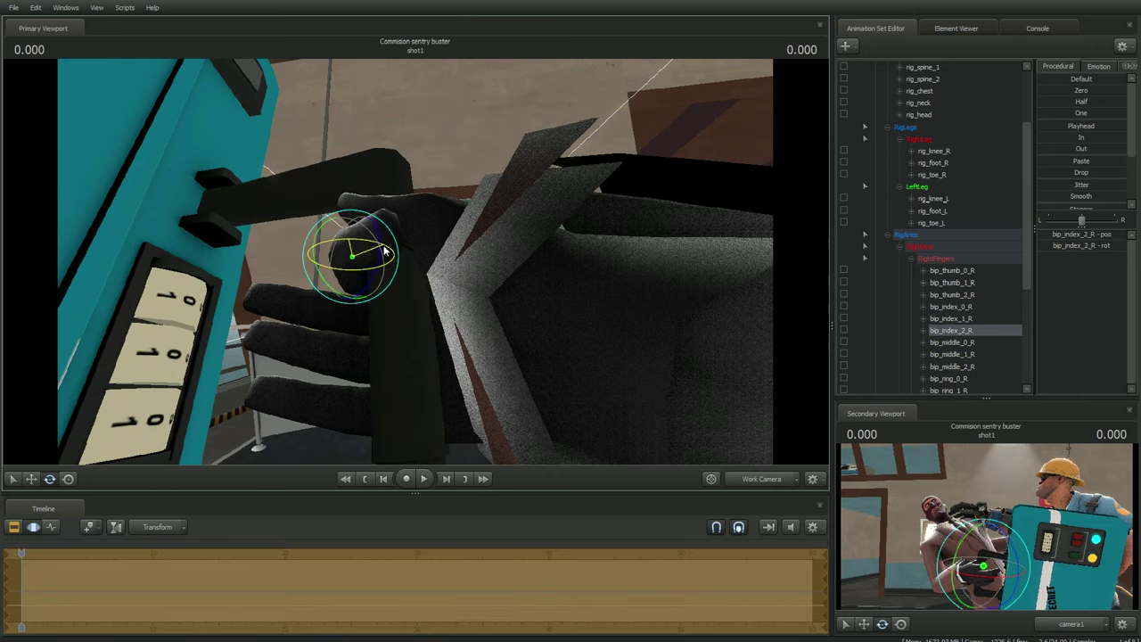
click(412, 303)
click(326, 308)
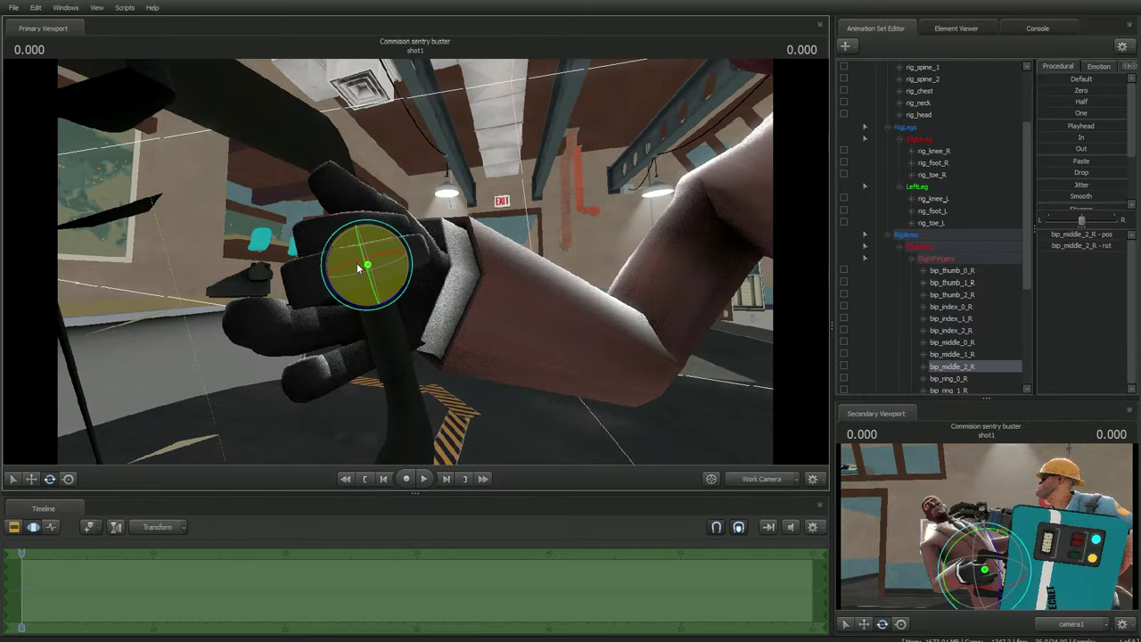
click(371, 263)
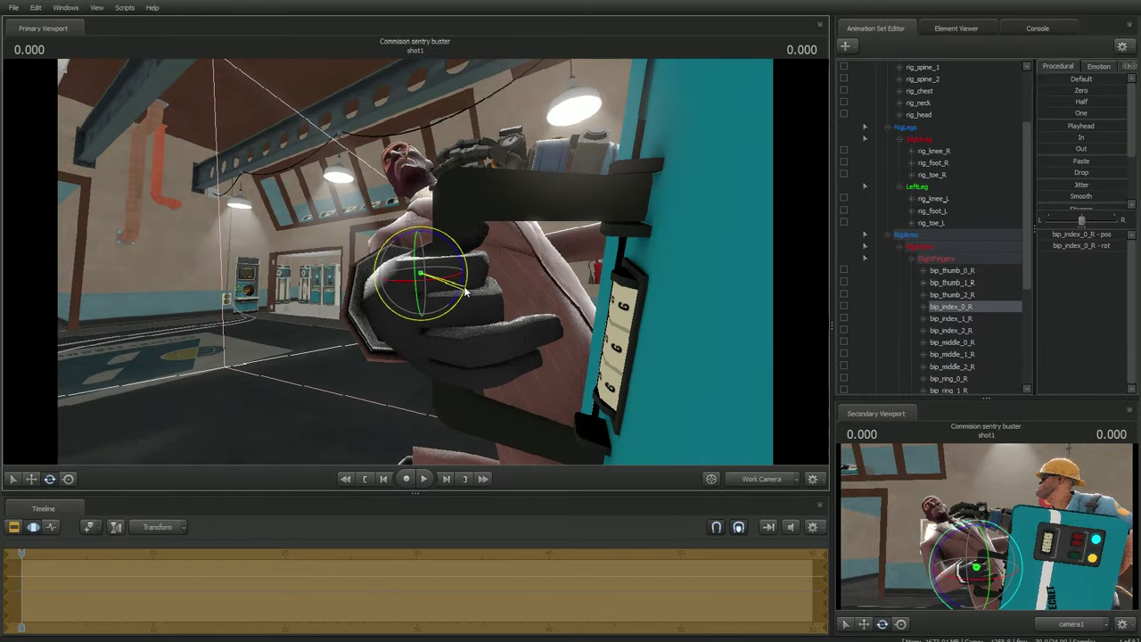
Curl the Spy's right ring and pinky fingers around the briefcase handle
click(376, 308)
click(349, 282)
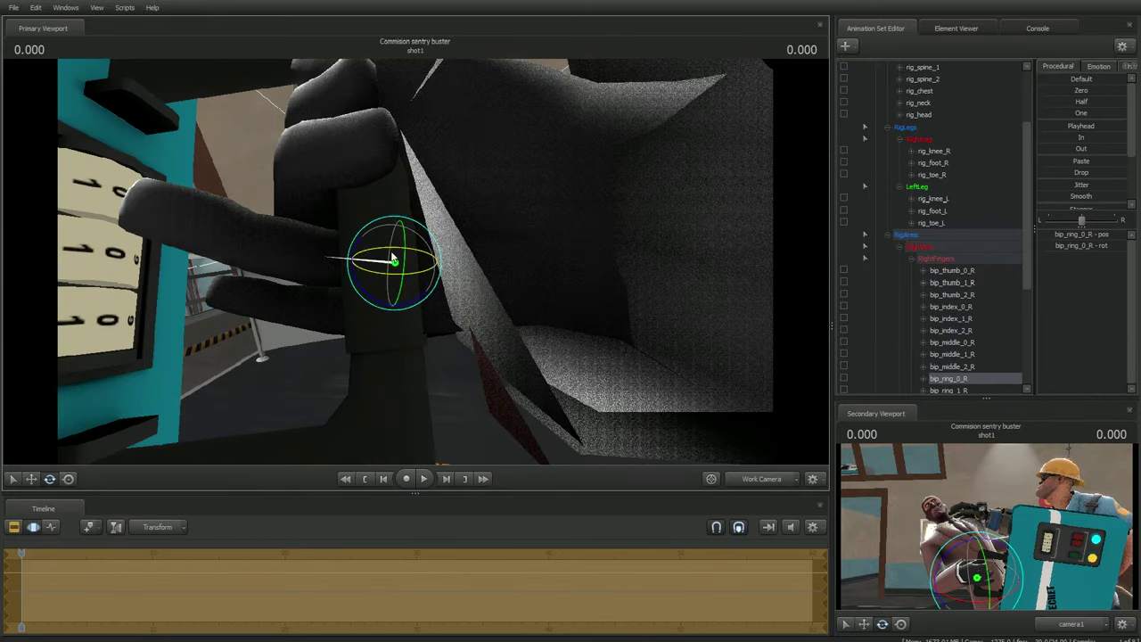
click(287, 250)
click(350, 318)
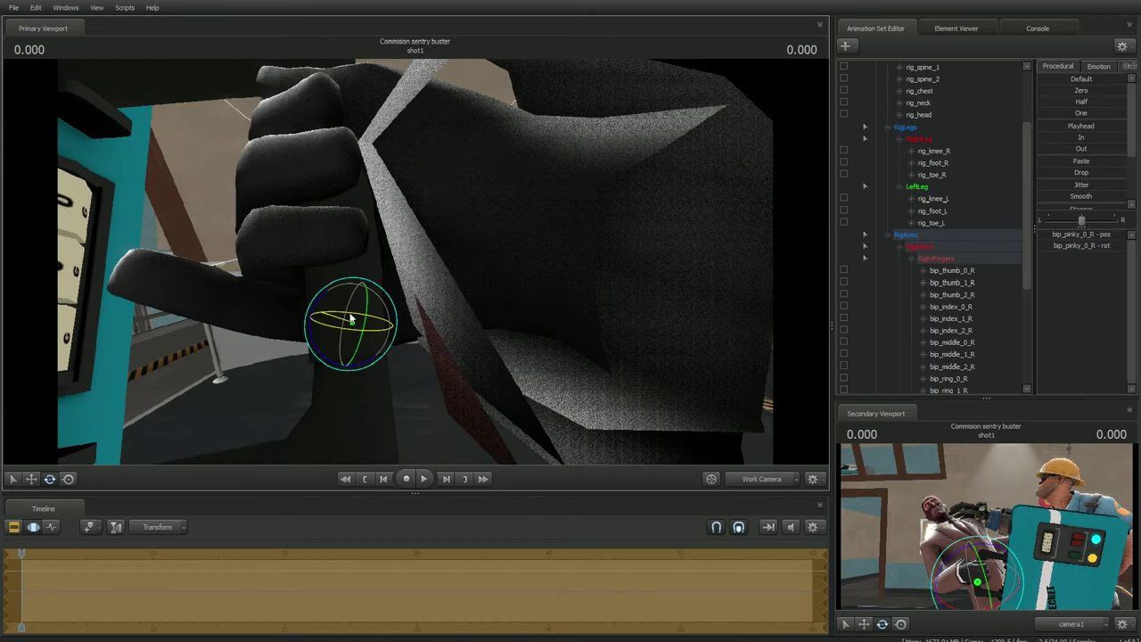
click(287, 320)
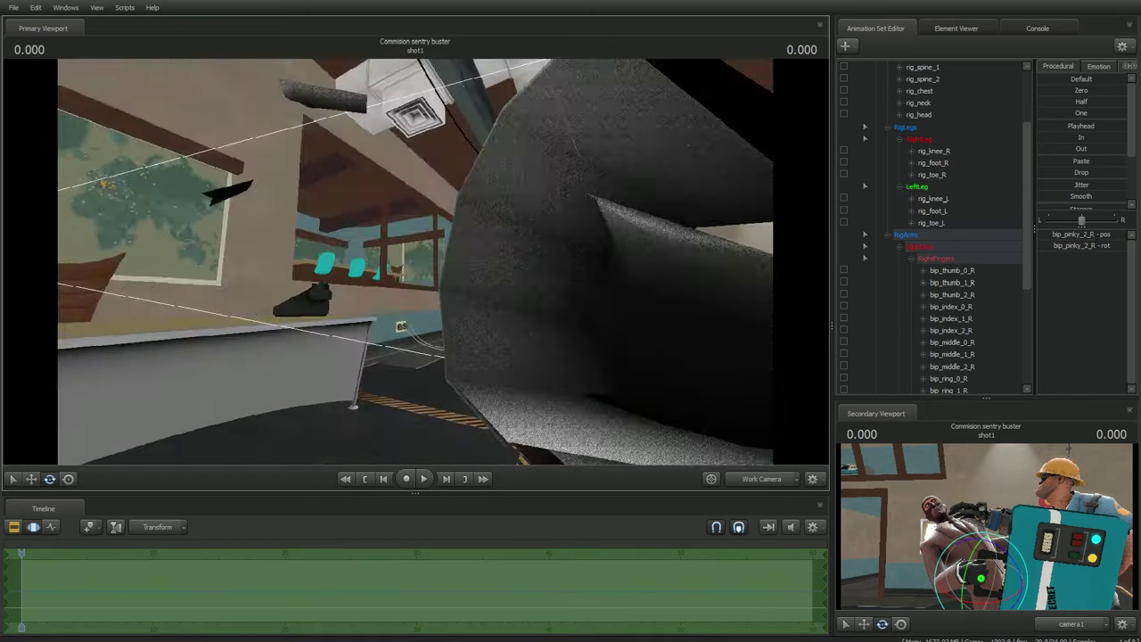
Bend the Engineer's Gunslinger index and ring finger bones so the hand clamps toward the Spy's neck
click(897, 299)
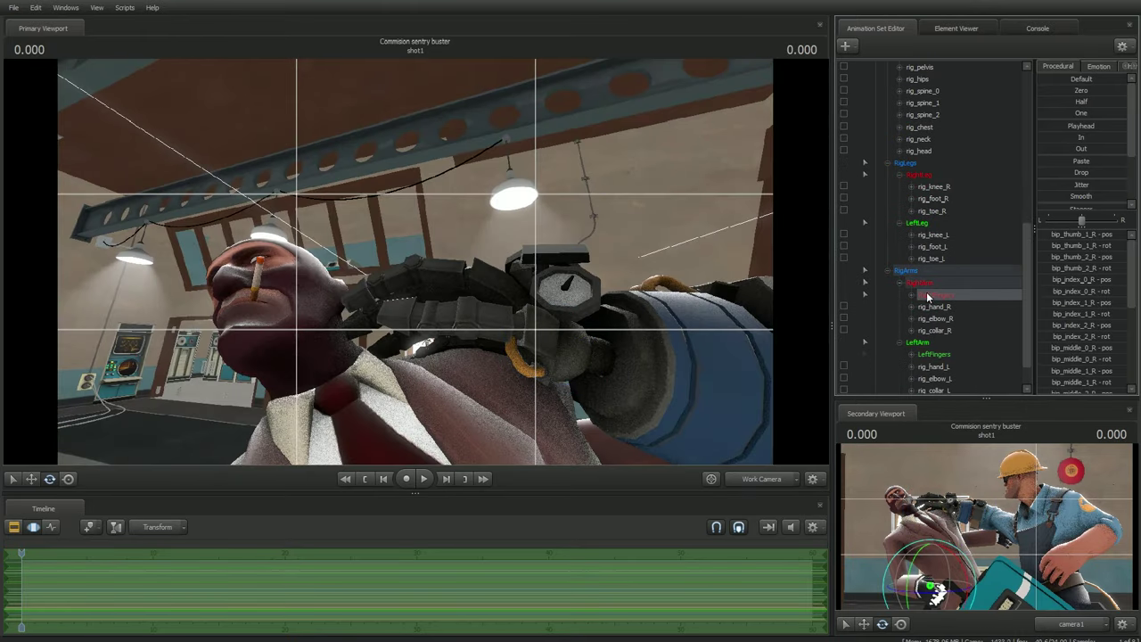
click(440, 323)
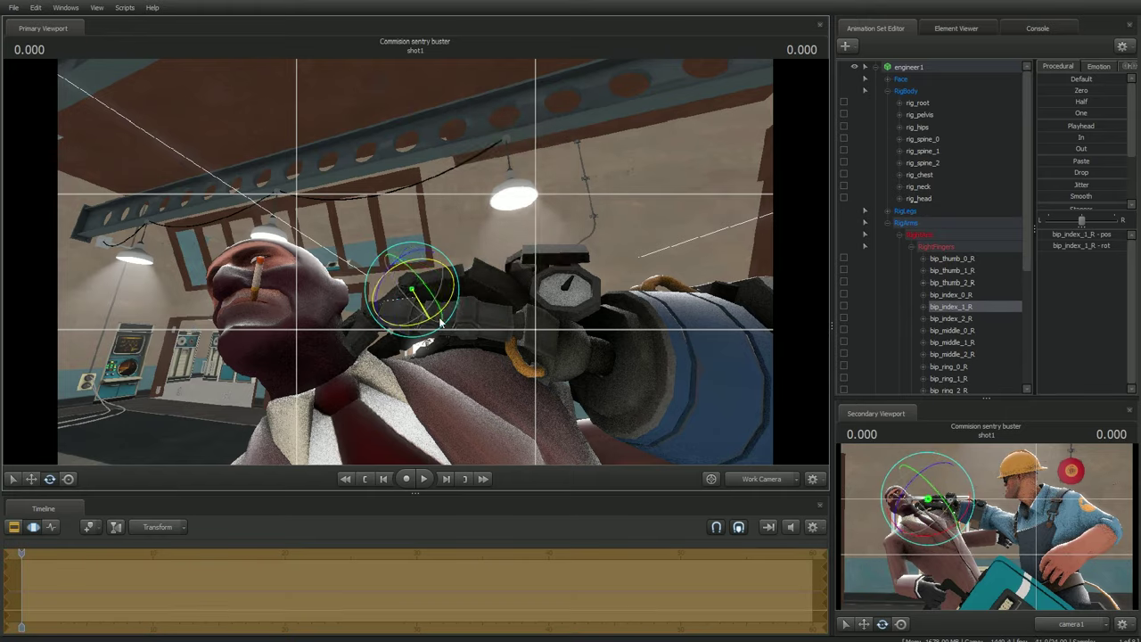
drag(497, 314, 497, 296)
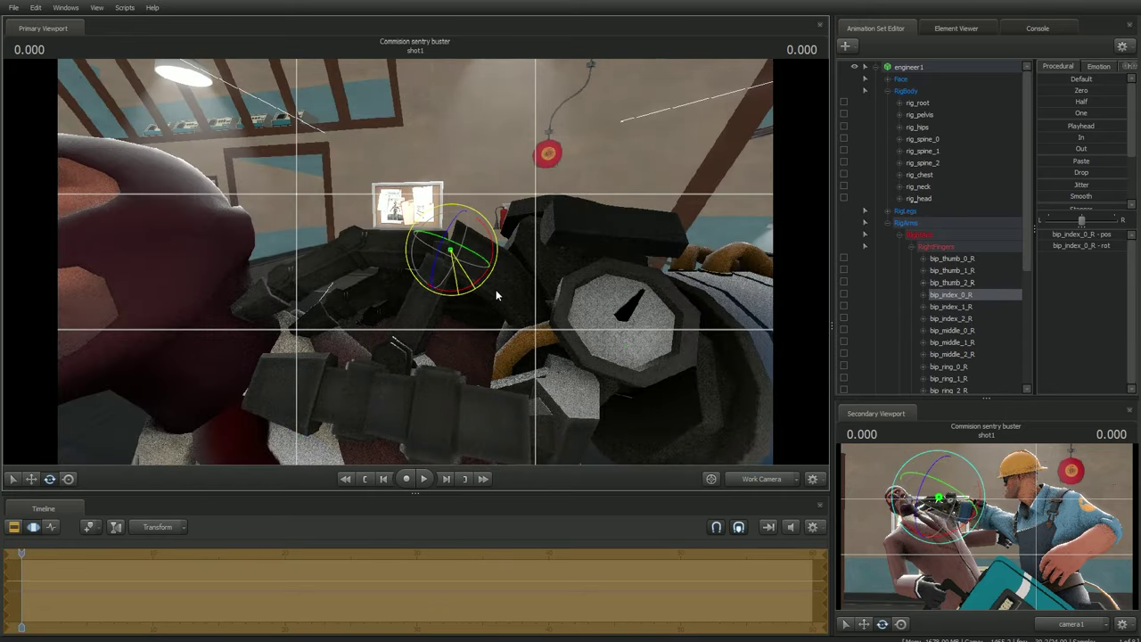
mouse_move(424, 379)
mouse_down()
mouse_move(441, 277)
mouse_move(463, 294)
mouse_up()
click(436, 334)
mouse_move(437, 334)
mouse_down()
mouse_move(448, 265)
mouse_move(511, 263)
mouse_up()
click(460, 294)
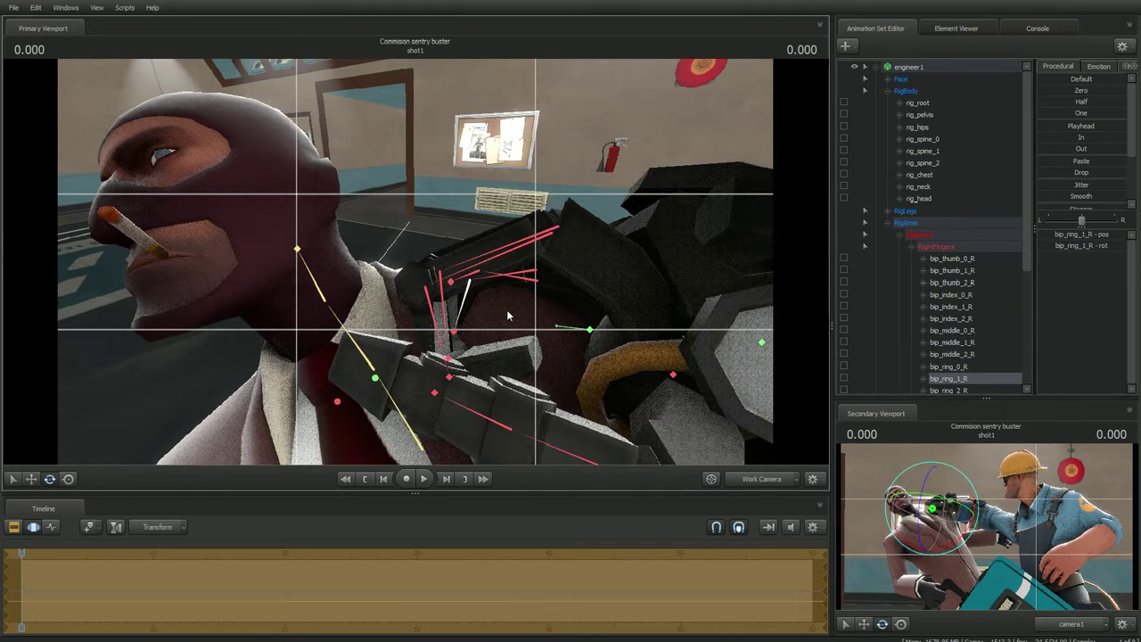
Reposition the Engineer's right hand against the Spy's neck and bend its pinky finger
click(758, 478)
click(326, 191)
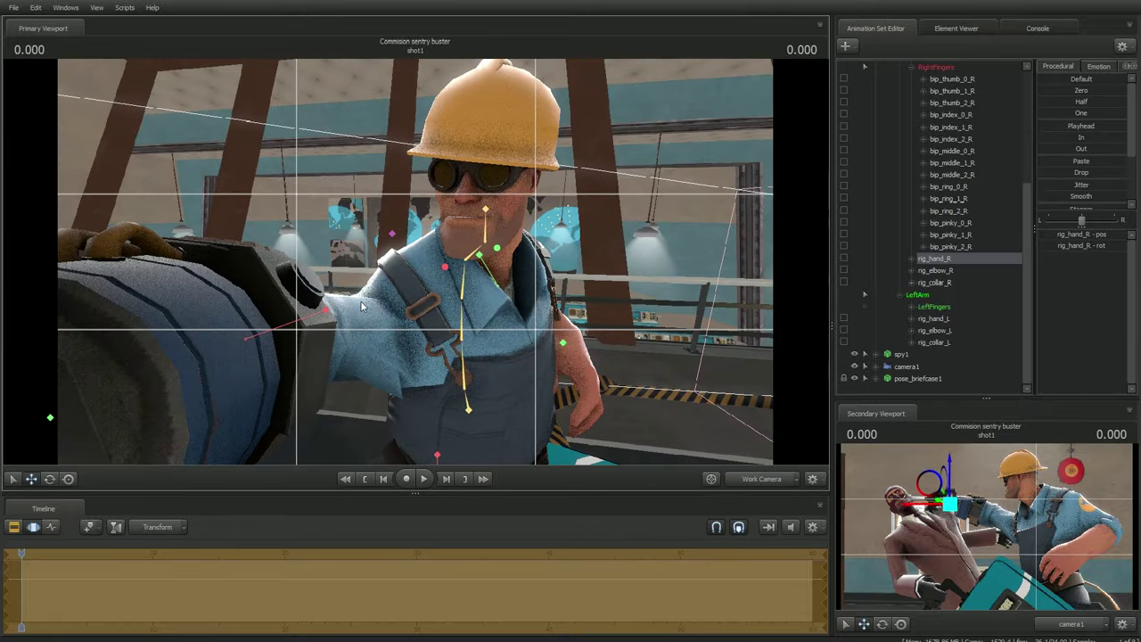
click(934, 257)
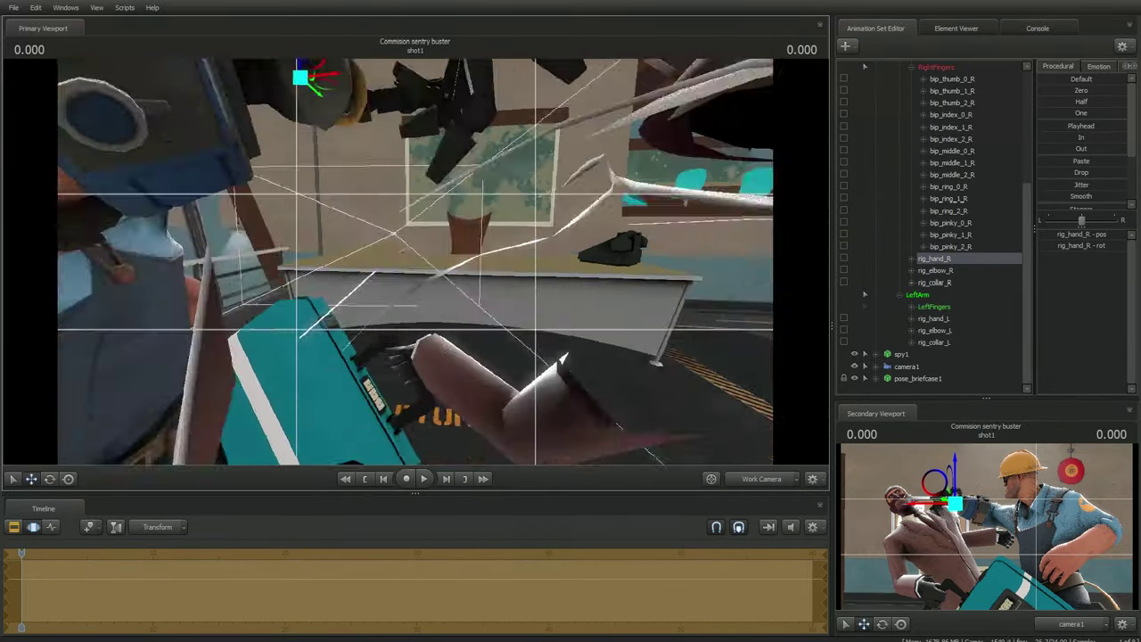
drag(482, 321, 445, 312)
click(552, 321)
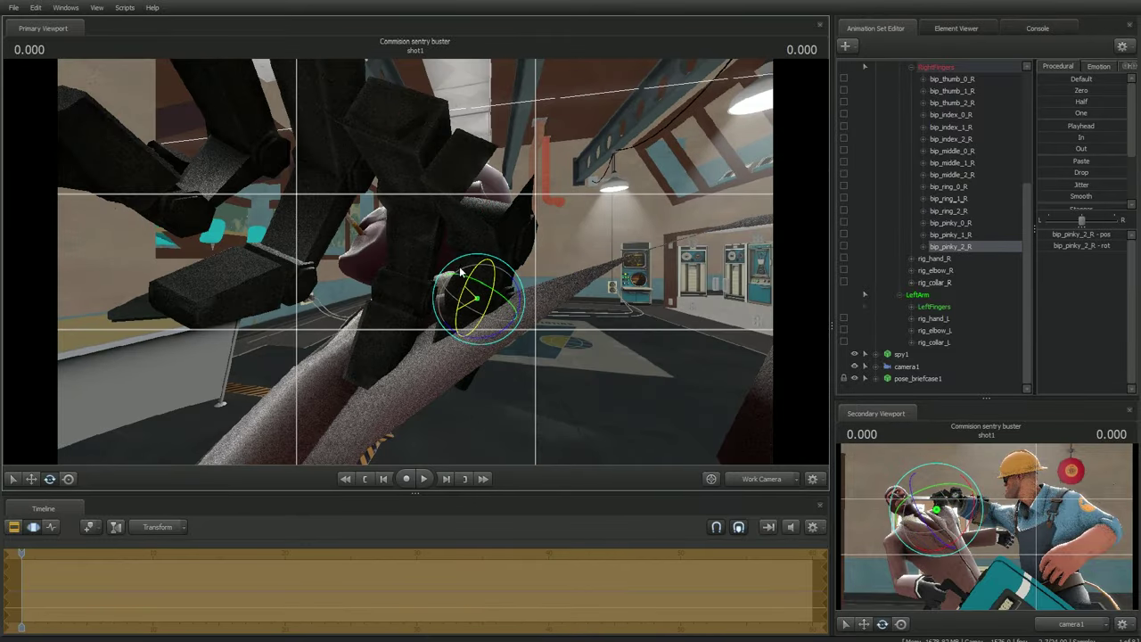
click(393, 310)
Shift the Spy's pelvis and give his face an open-mouthed, pained expression
key(F4)
click(401, 432)
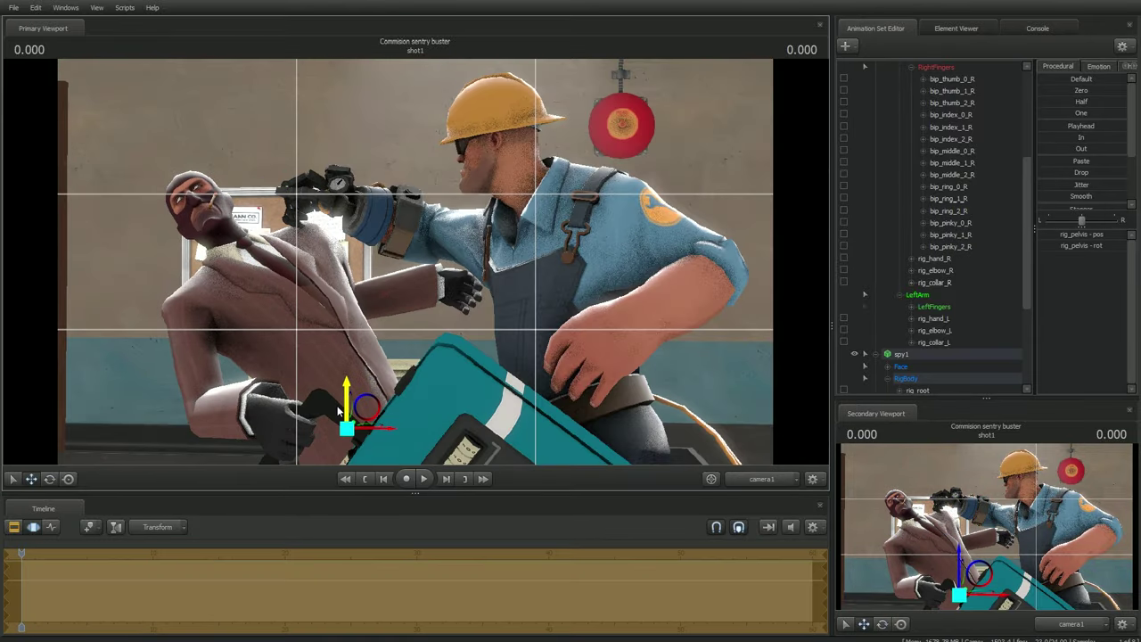
key(F4)
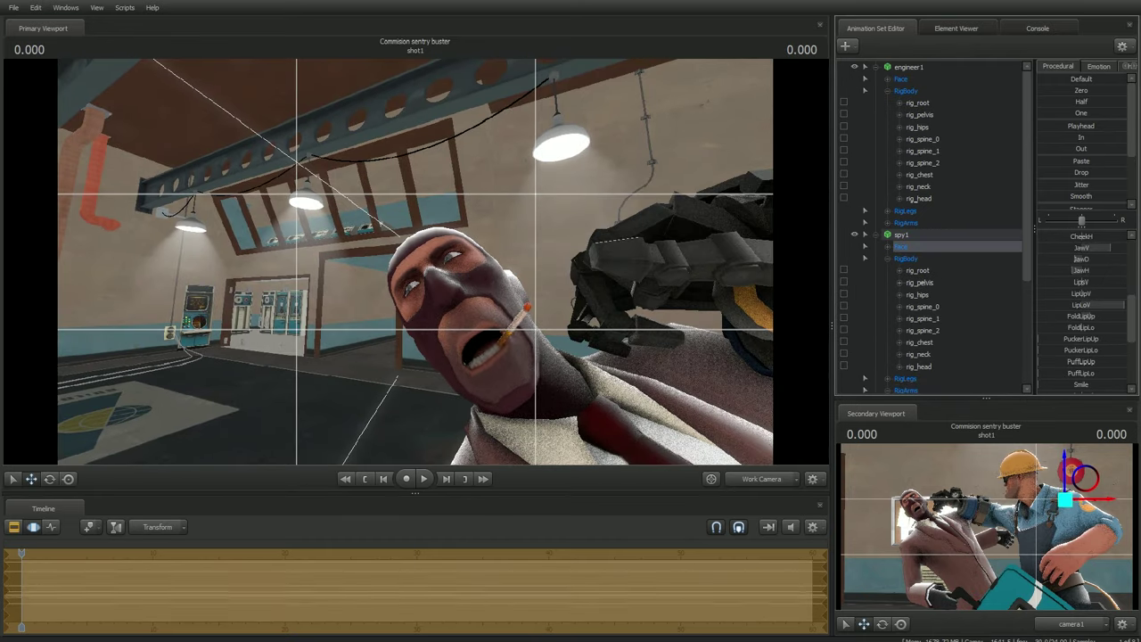
key(F4)
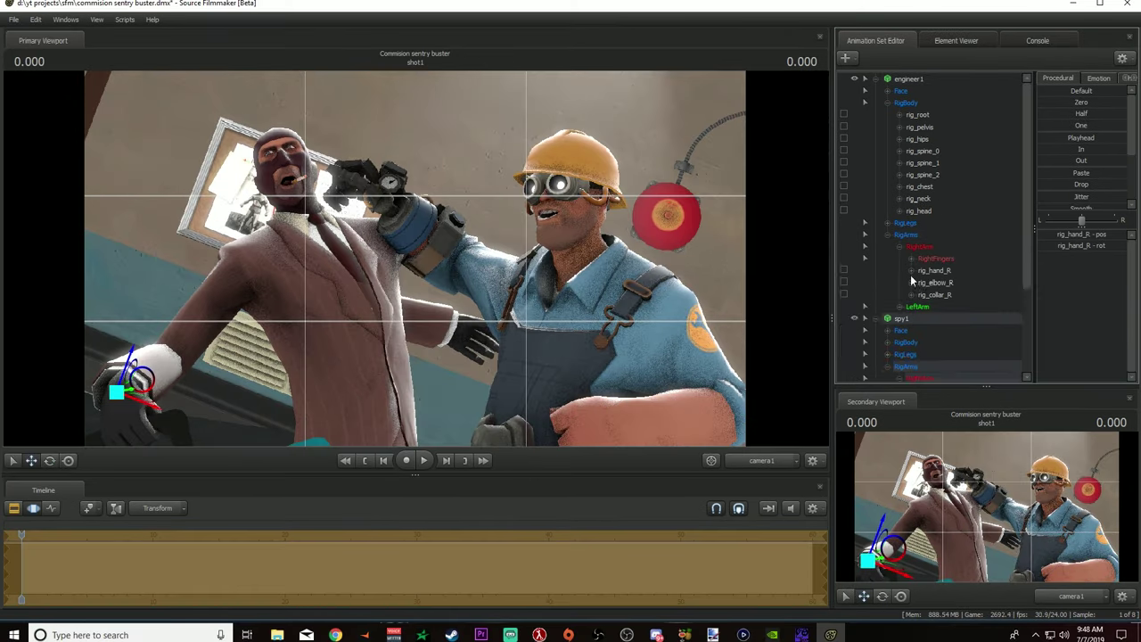
Switch to Steam, review the client's chat and subscribe to the linked "ALL single class halloween 2018 cosmetics (with fixed textures)" item
key(alt+Tab)
click(535, 398)
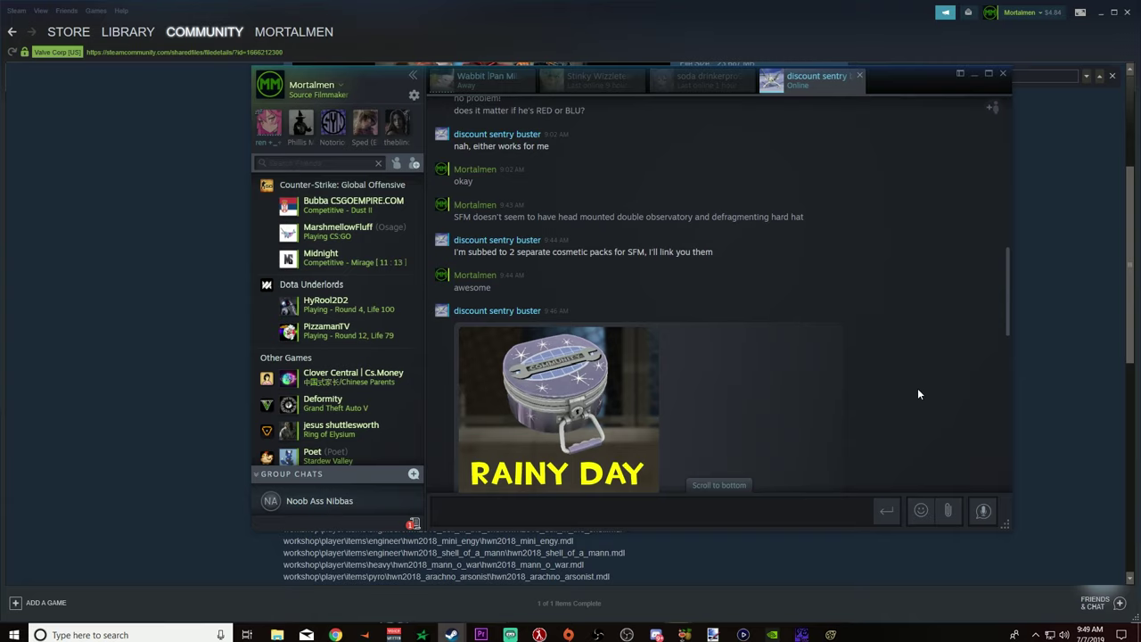
scroll(900, 392, up, 3)
scroll(840, 343, down, 1)
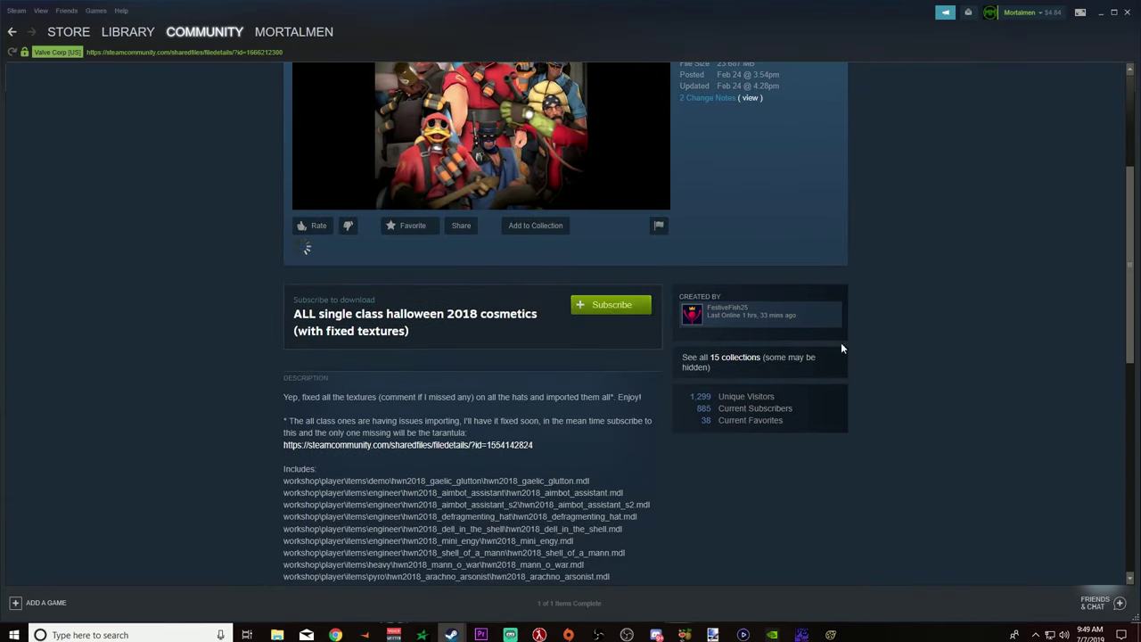
click(613, 287)
Return to Source Filmmaker and load the hwn2018_defragmenting_hat model from the workshop files, filtered by "defrag"
key(alt+Tab)
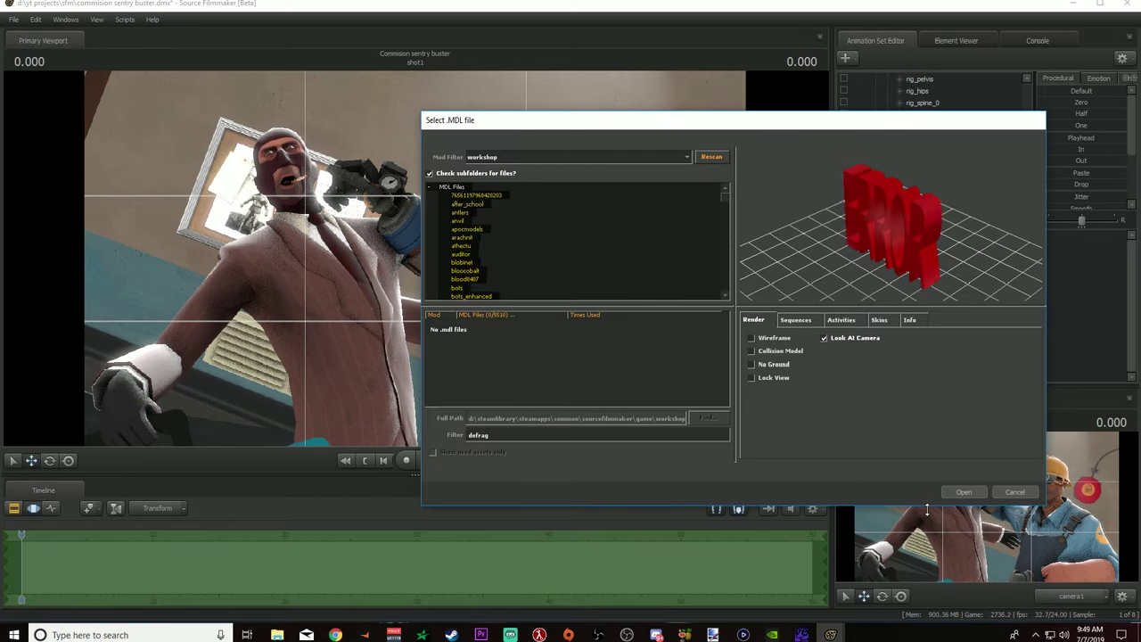
click(963, 492)
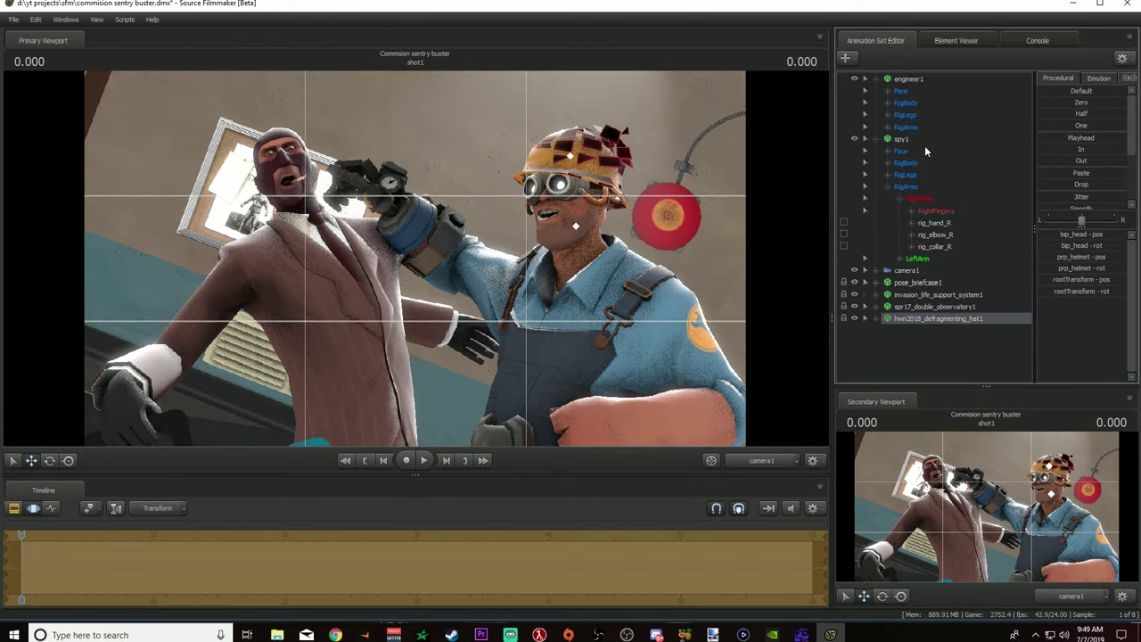
Create a second camera and frame the Spy, the Engineer and the briefcase from an alternative angle
right_click(932, 352)
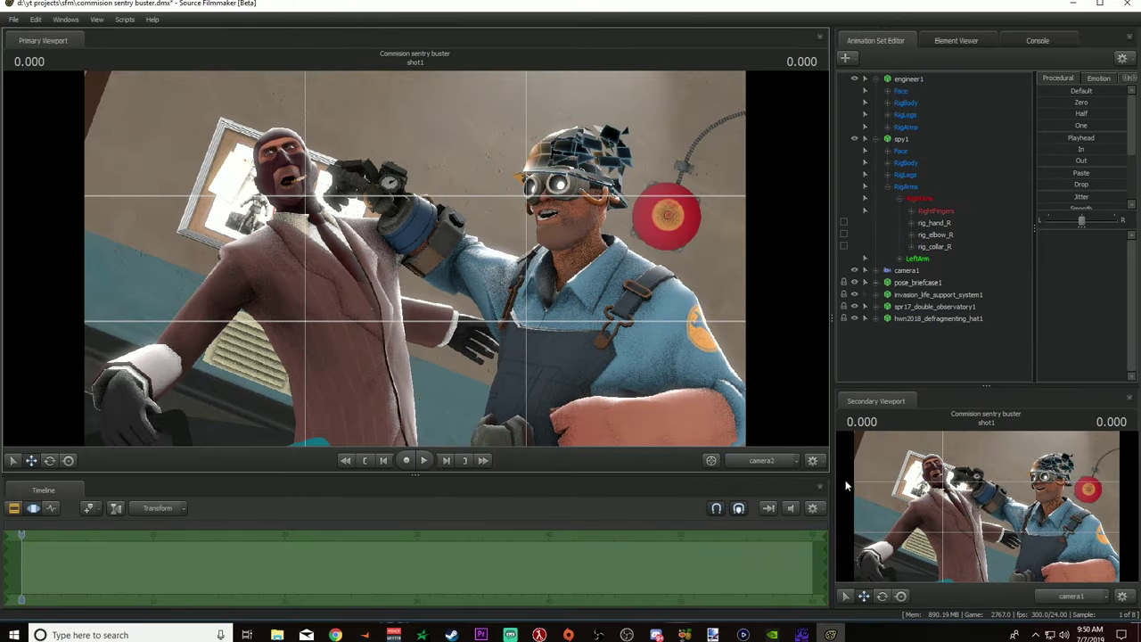
click(844, 480)
drag(624, 401, 595, 408)
click(595, 409)
click(762, 460)
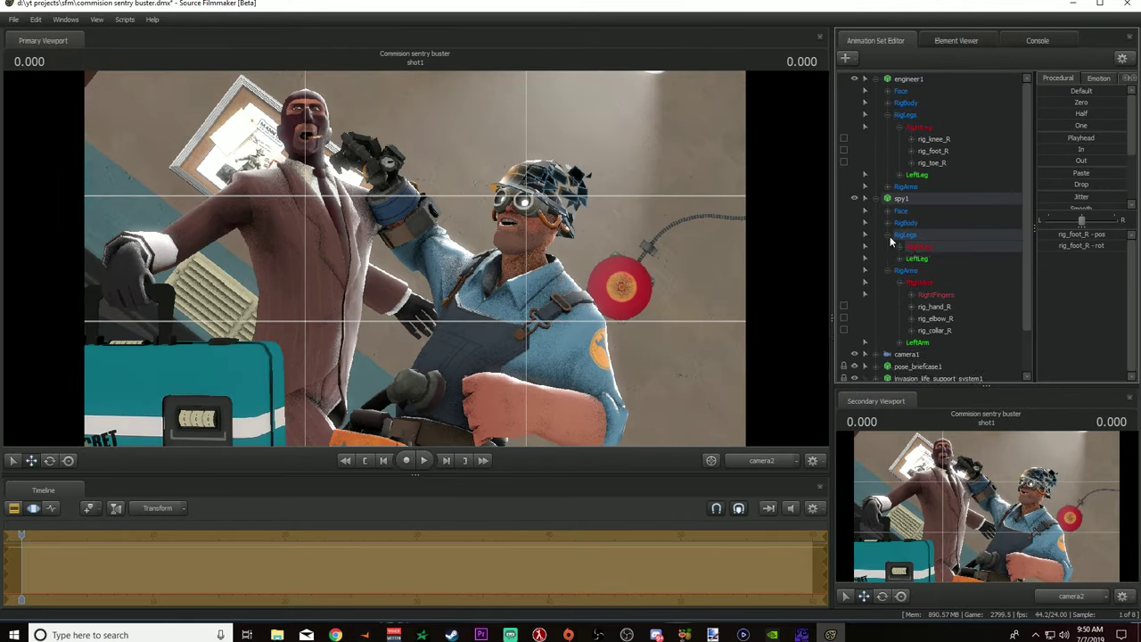
click(874, 198)
click(905, 270)
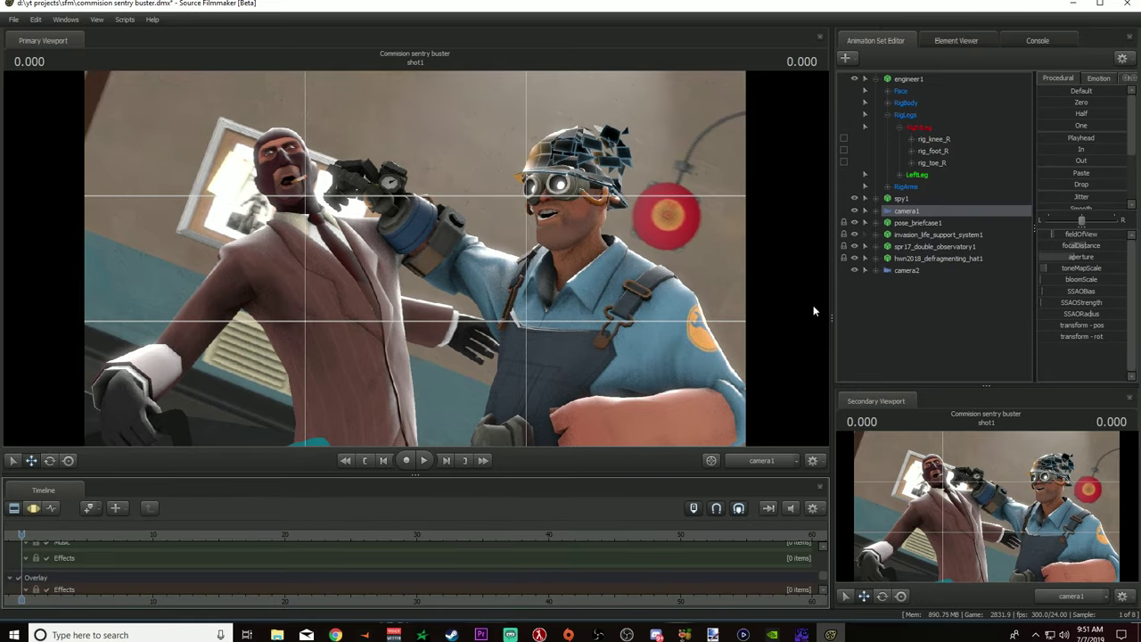
Create two lights in the scene to start lighting the Spy and Engineer
right_click(883, 307)
click(906, 324)
right_click(891, 301)
click(915, 319)
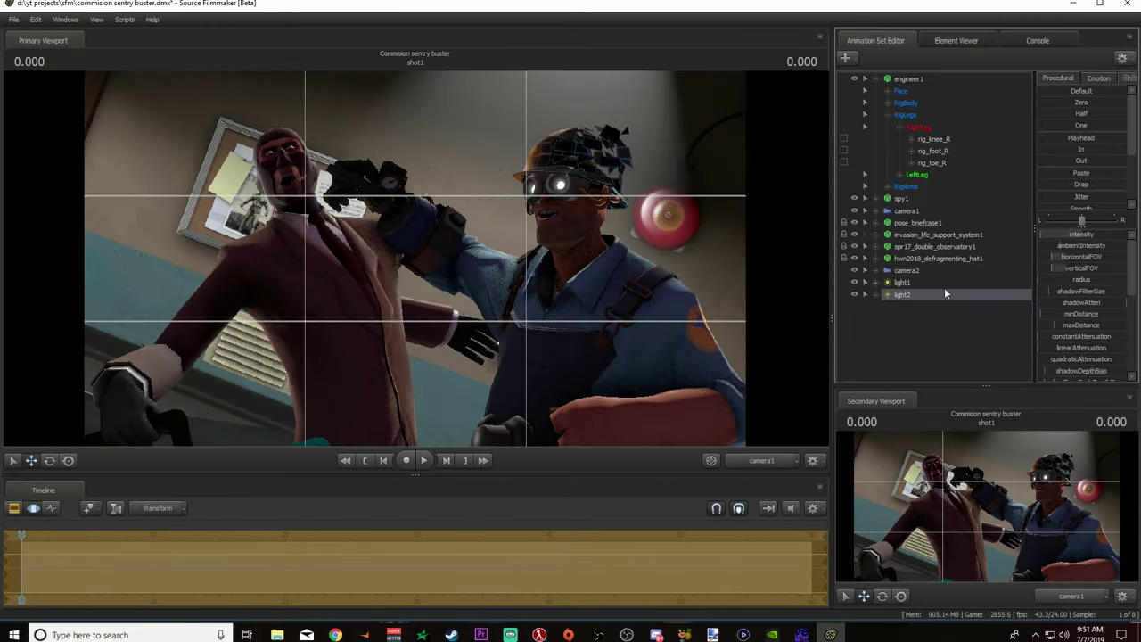
Create three more lights and aim them to brighten the Spy, the Gunslinger and the Engineer
right_click(944, 312)
click(966, 329)
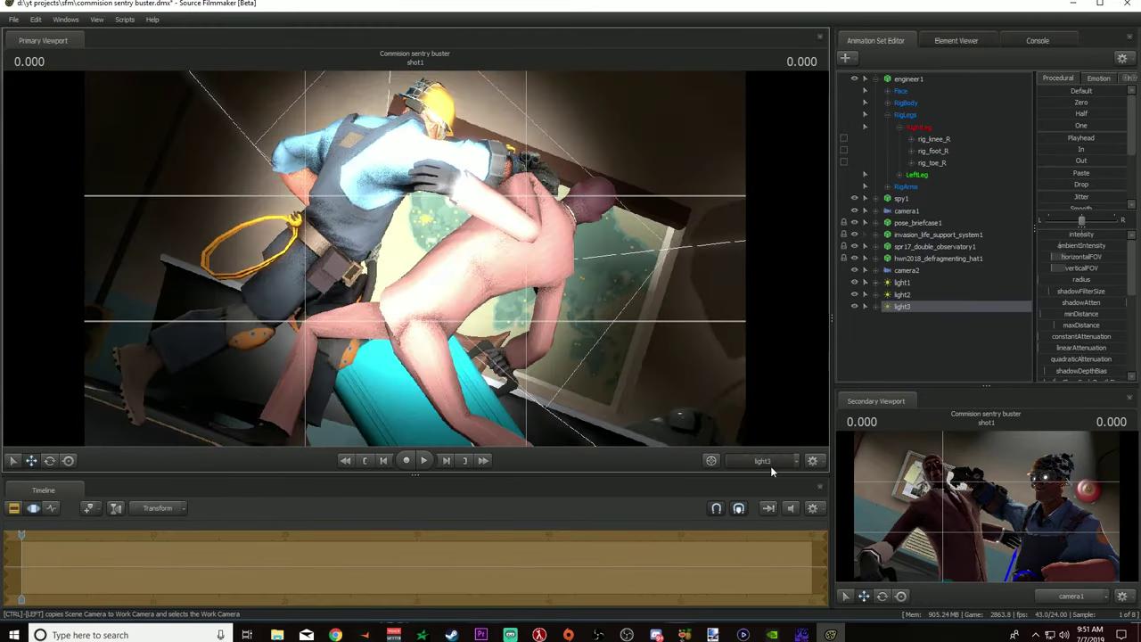
right_click(890, 319)
click(913, 335)
right_click(891, 330)
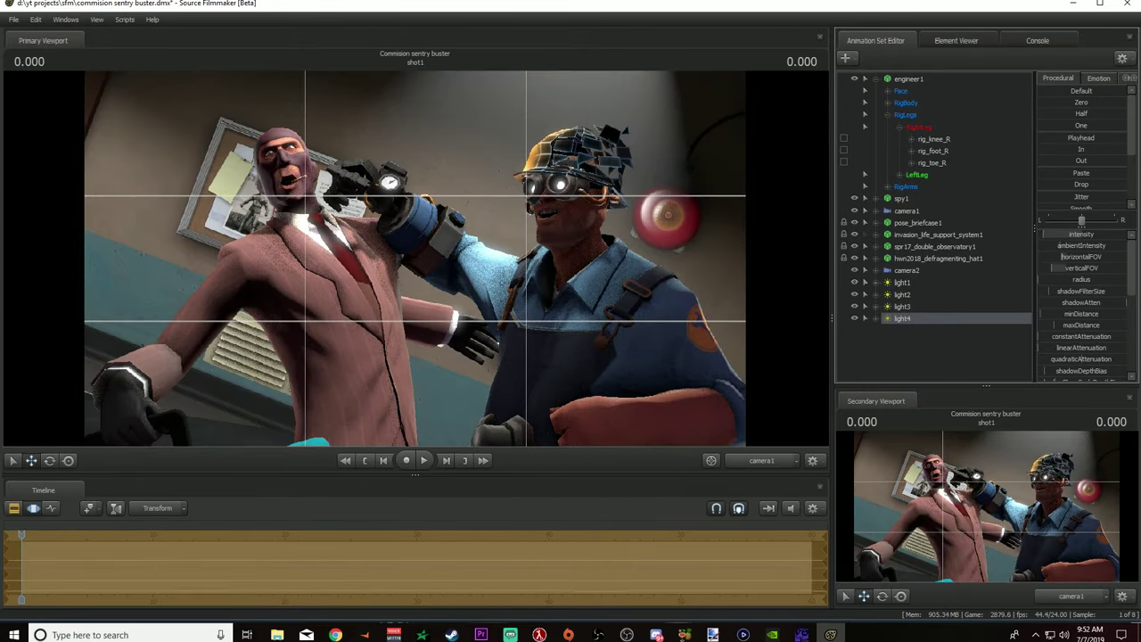
click(914, 347)
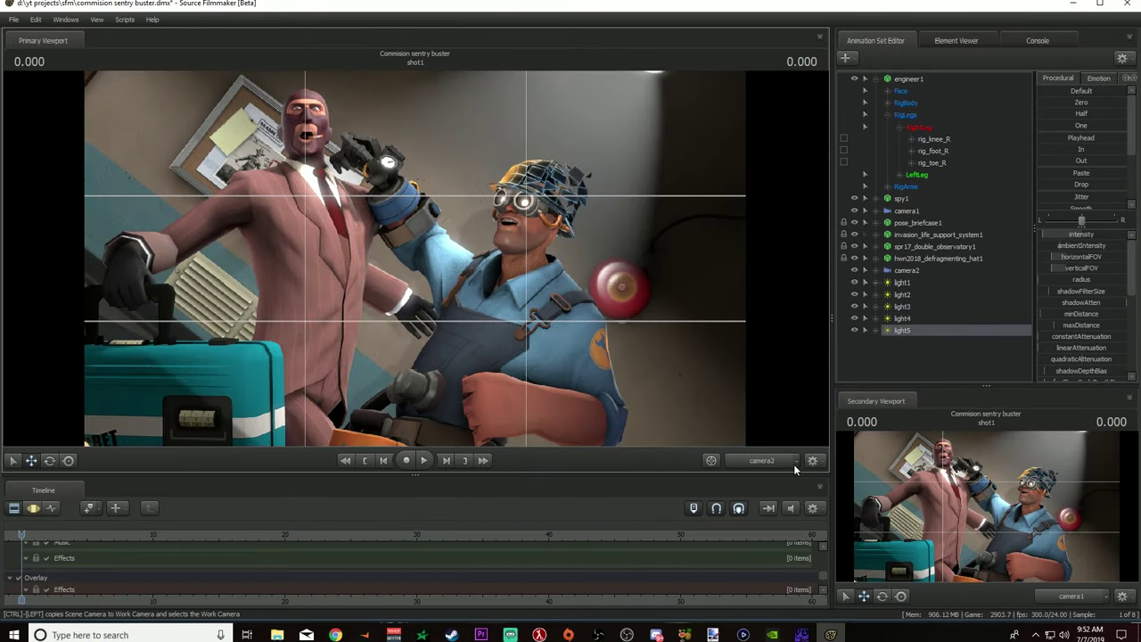
Adjust the Spy's right elbow from the work camera and return to the first camera's view
click(855, 521)
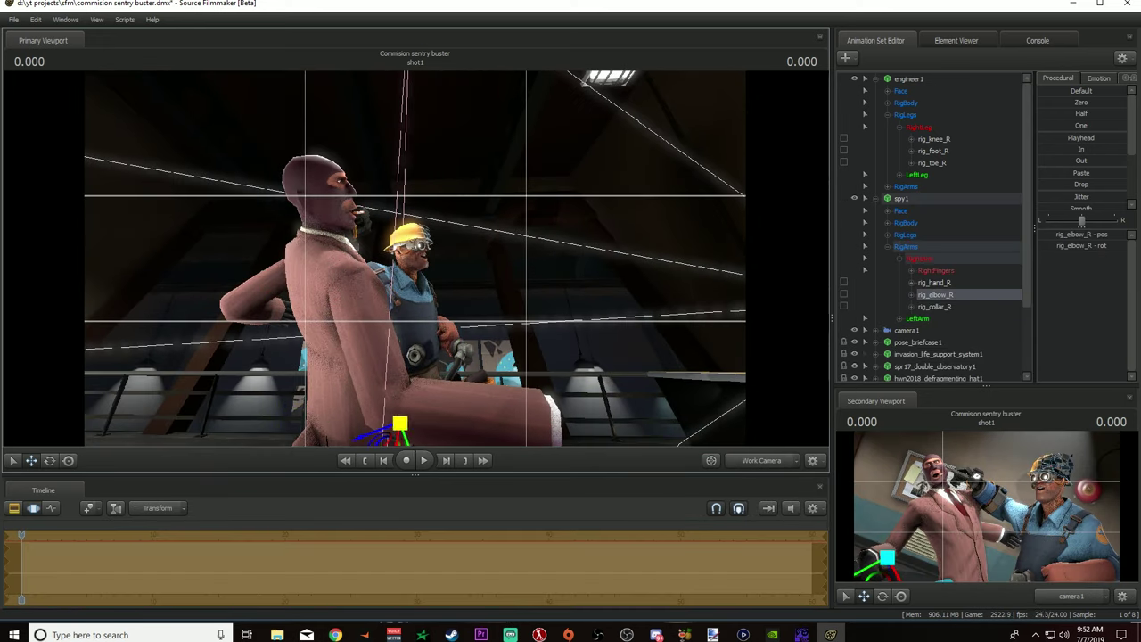
click(635, 363)
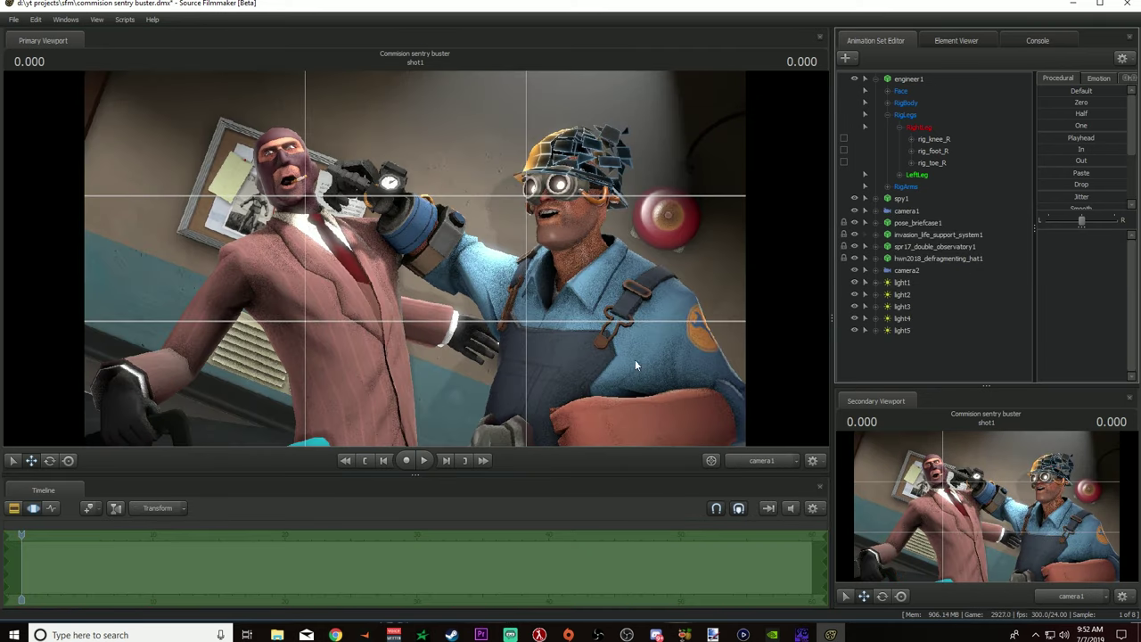
Reposition the Spy's right hand around the briefcase handle
click(119, 402)
click(921, 357)
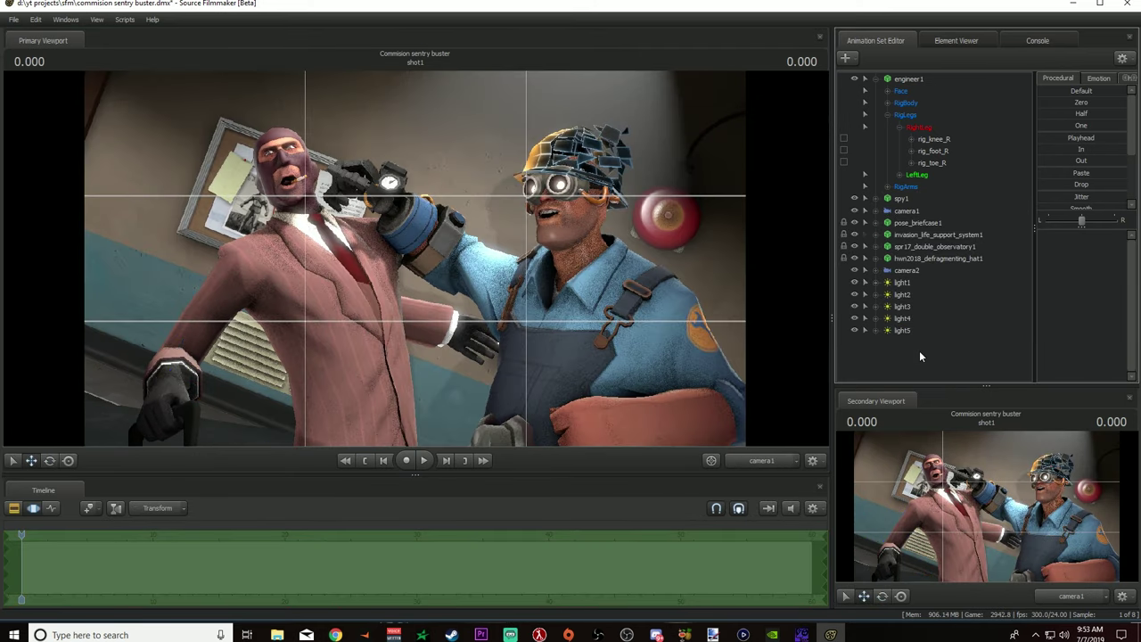
Slightly reframe the first camera and adjust its aperture and focal distance to blur the background behind the Spy and Engineer
key(F3)
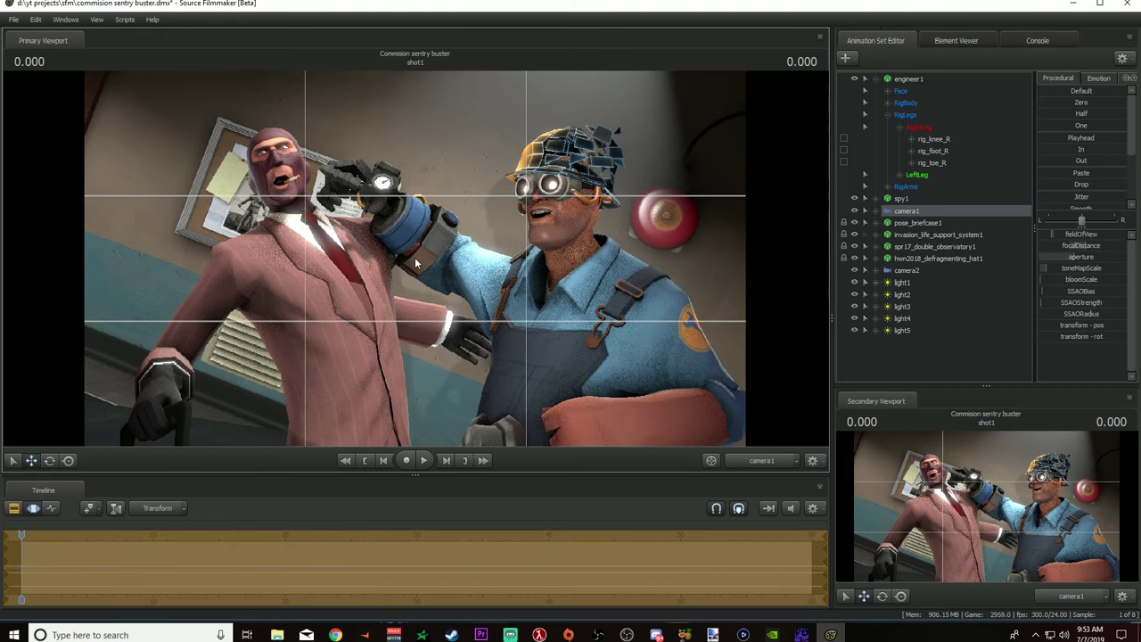
right_click(234, 345)
click(259, 349)
click(607, 379)
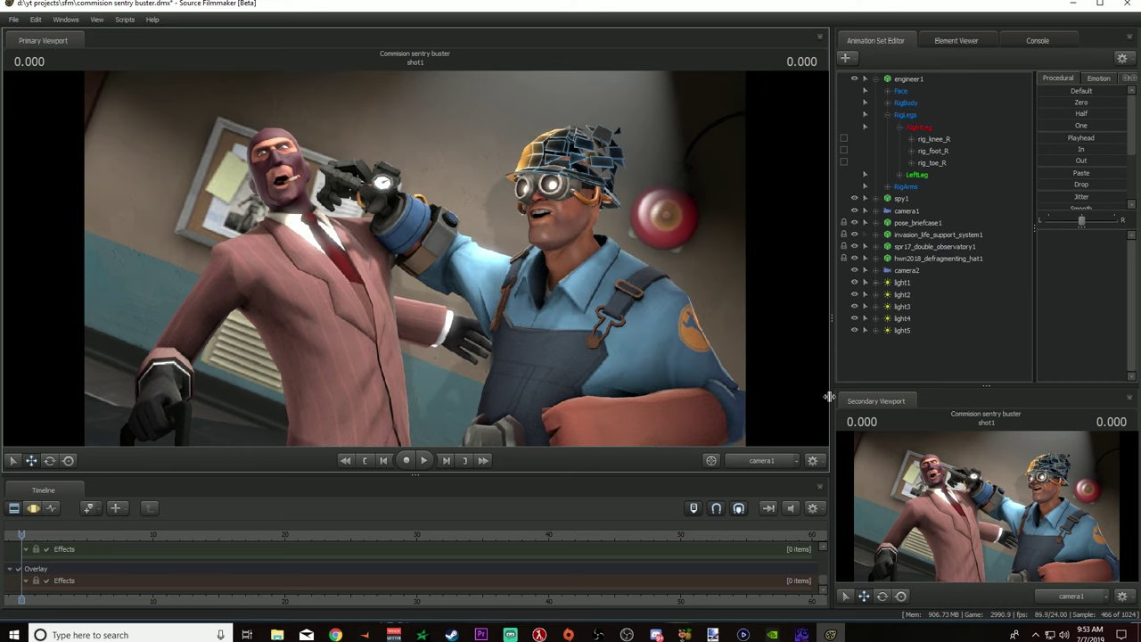
key(F3)
key(F2)
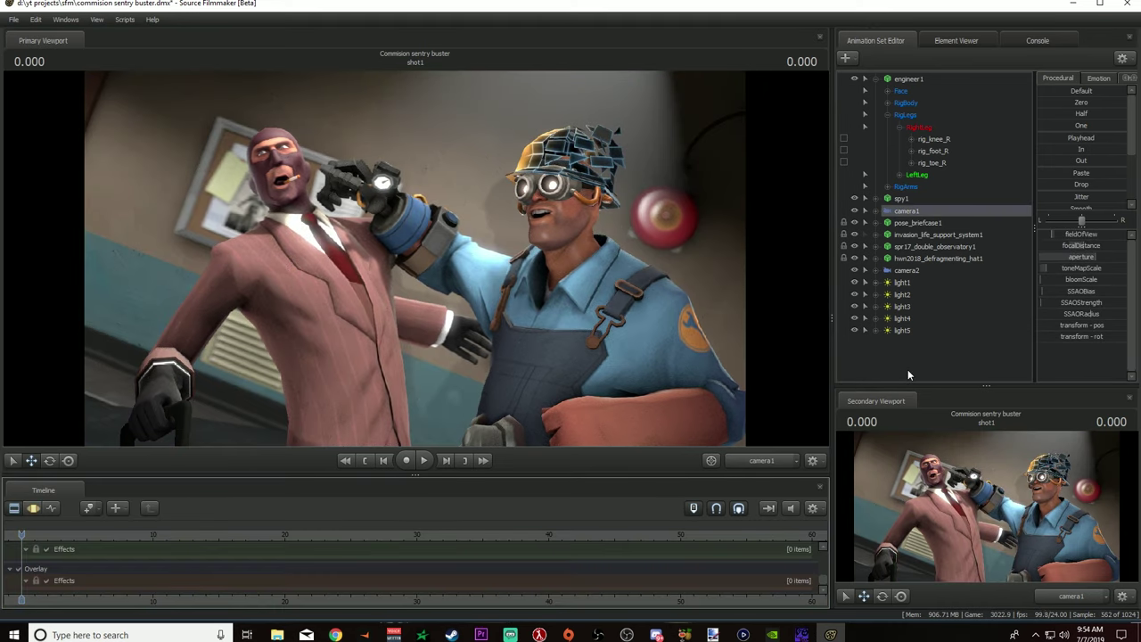
Rotate the Engineer's head and neck toward the Spy
key(F3)
scroll(918, 379, down, 4)
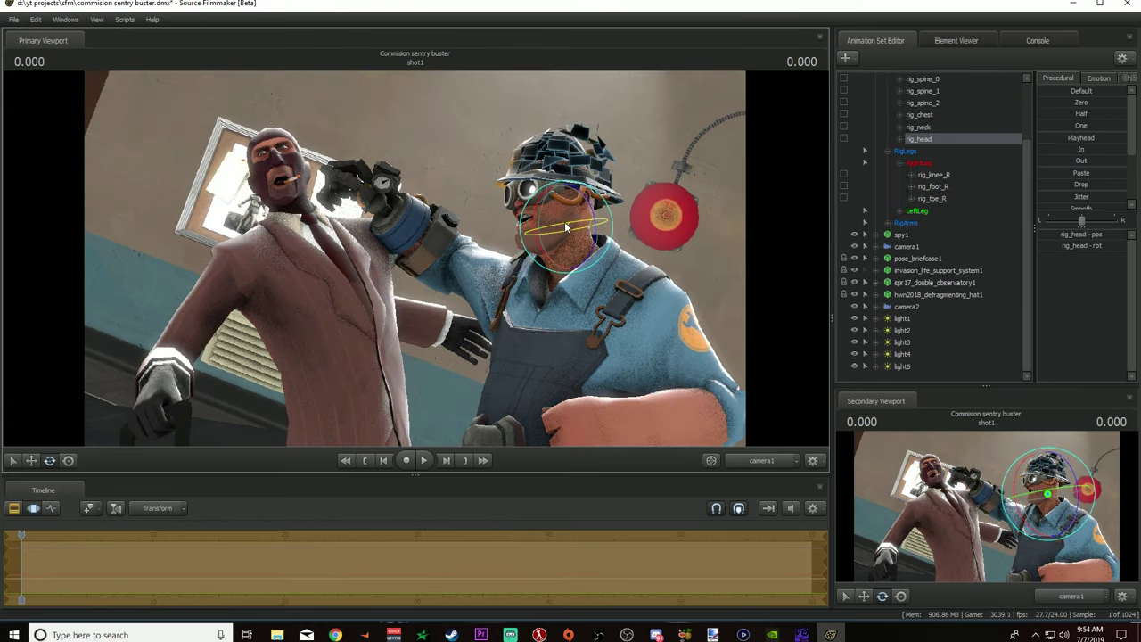
key(Down)
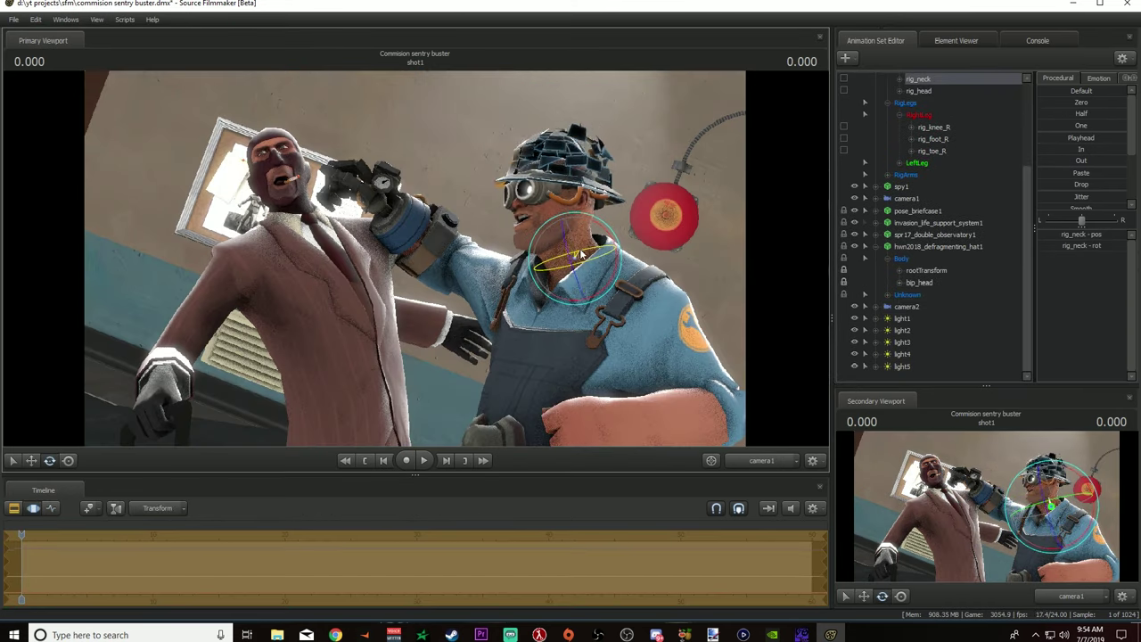
click(896, 376)
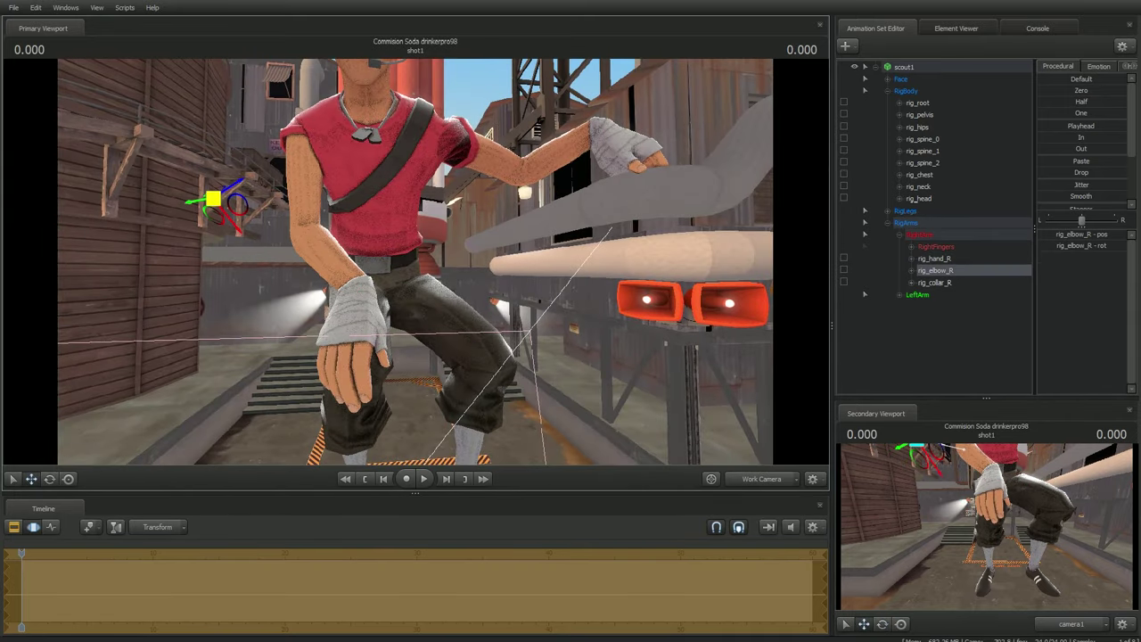
In the Soda drinkerpro98 session, pose the Scout's right elbow and collar and turn his head
drag(214, 193, 344, 308)
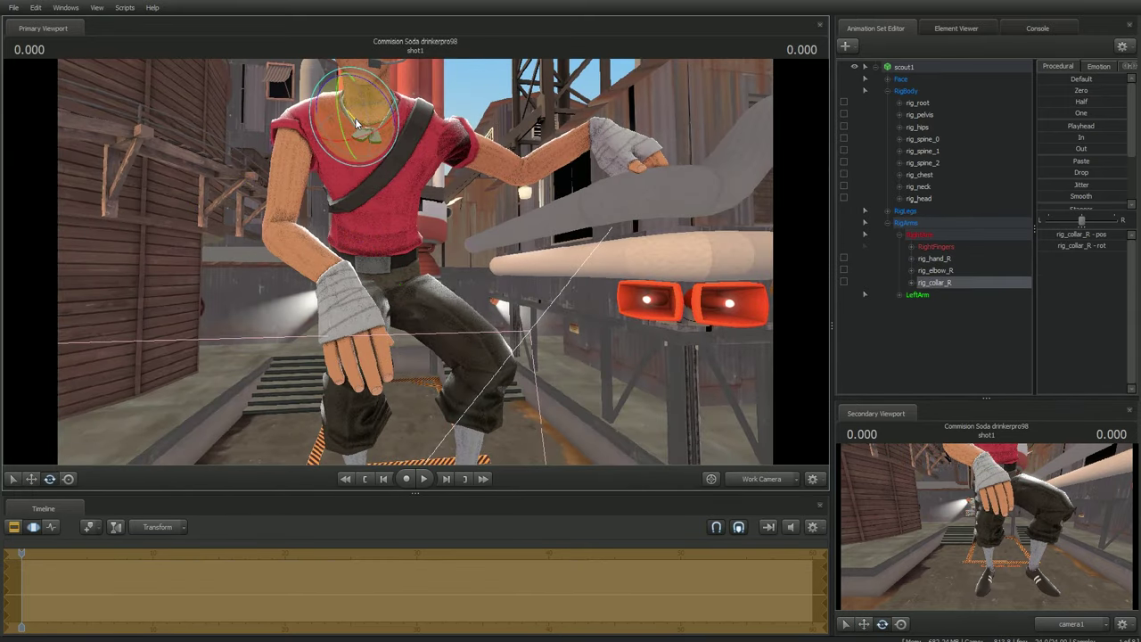
drag(629, 161, 504, 297)
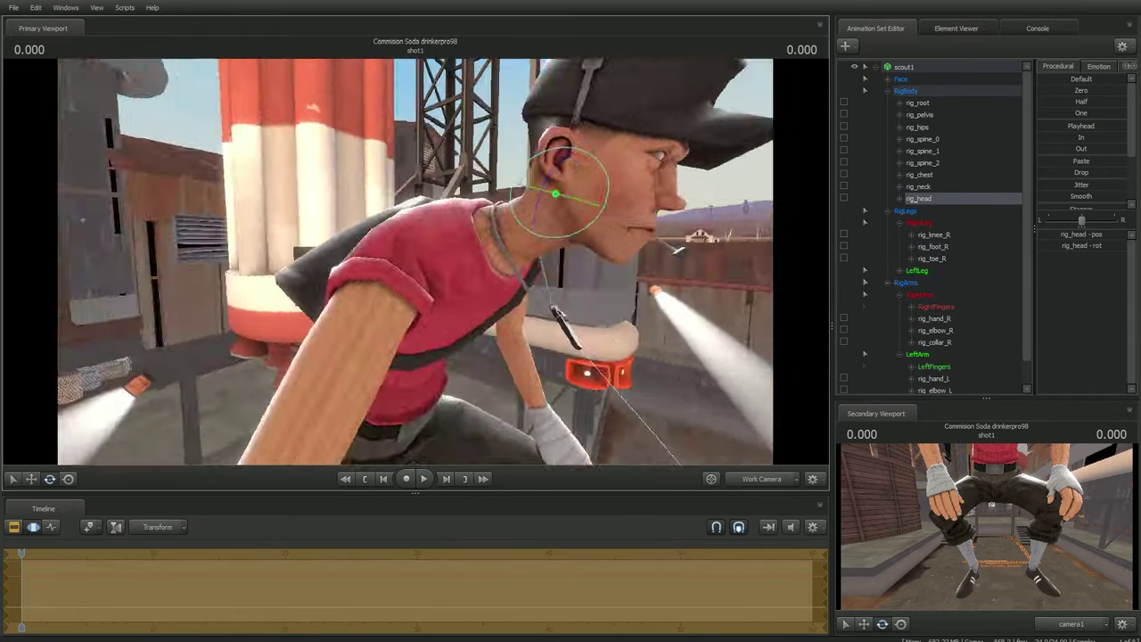
click(918, 198)
Adjust the Scout's facial controls to give him a wide smile
click(900, 79)
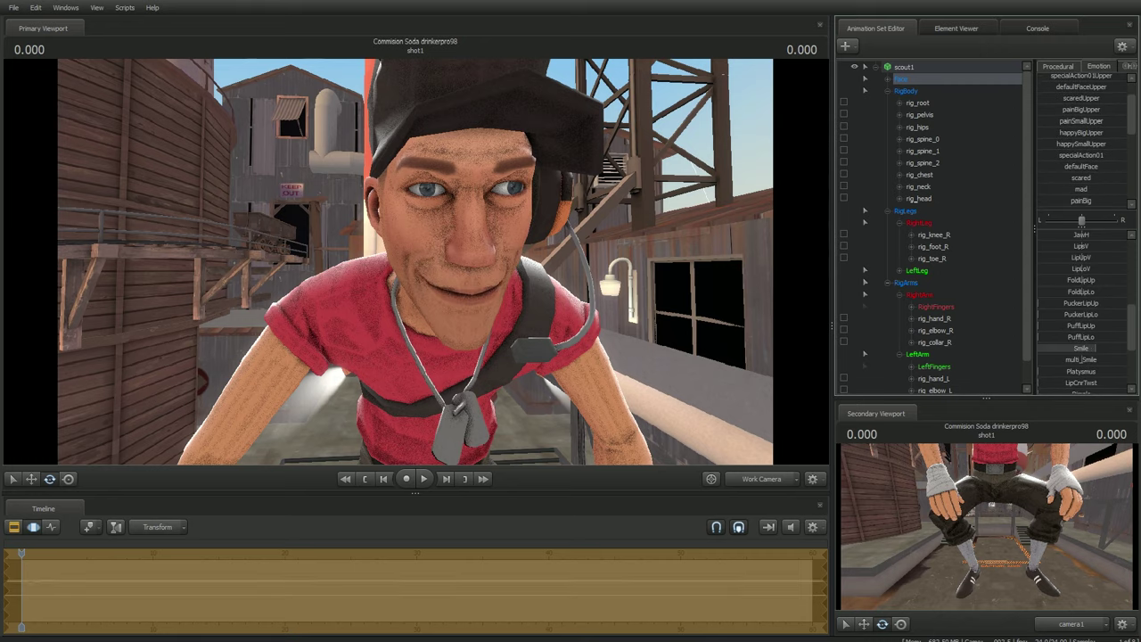
drag(1081, 282, 1078, 281)
scroll(1081, 294, down, 3)
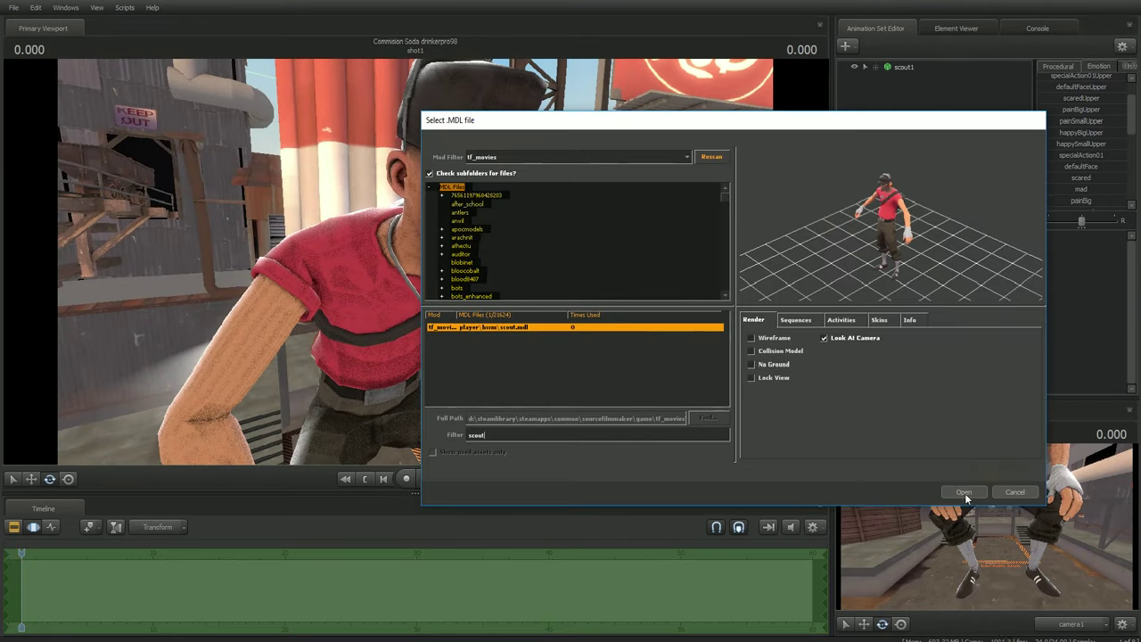
Load scout.mdl as a small second Scout and pose his face and legs so he sits on the first Scout's shoulder
click(965, 492)
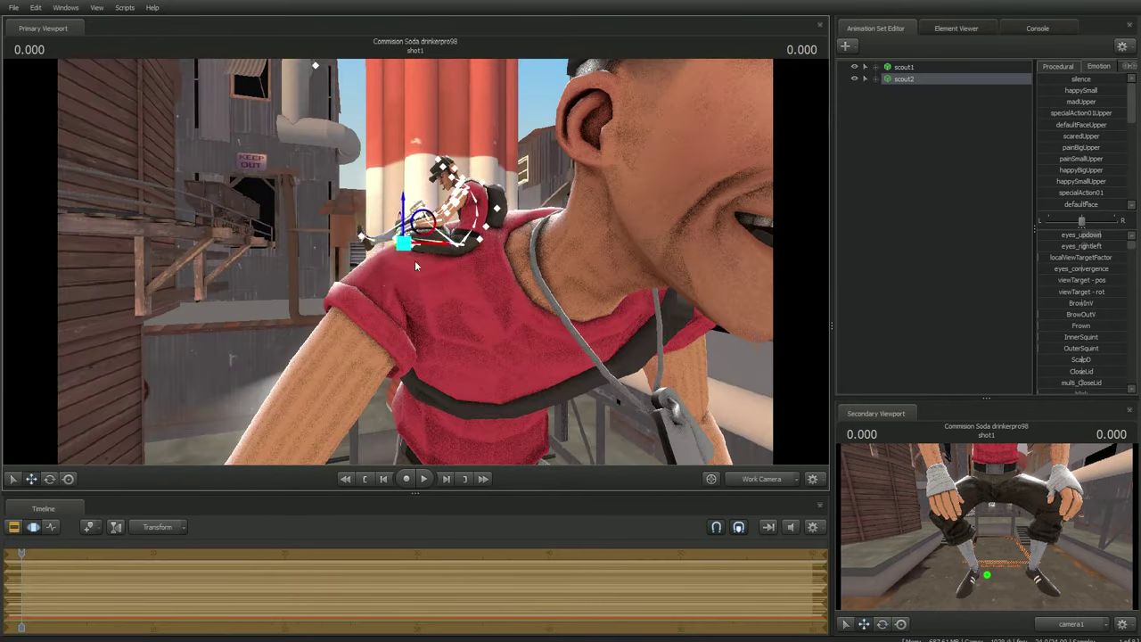
right_click(417, 235)
mouse_move(463, 260)
click(533, 263)
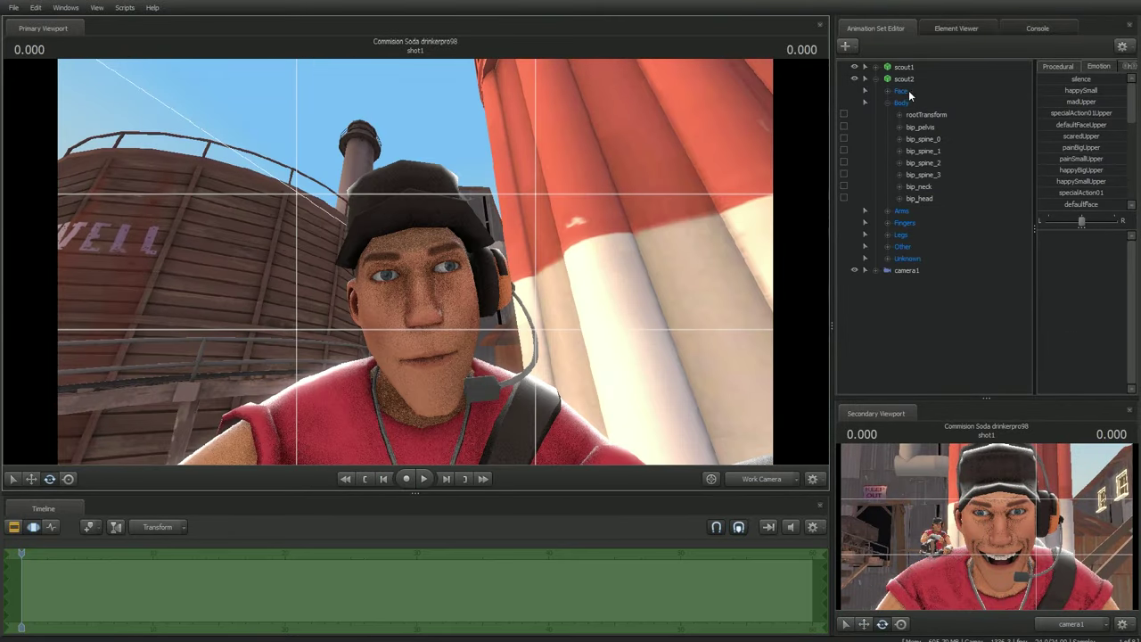
click(903, 91)
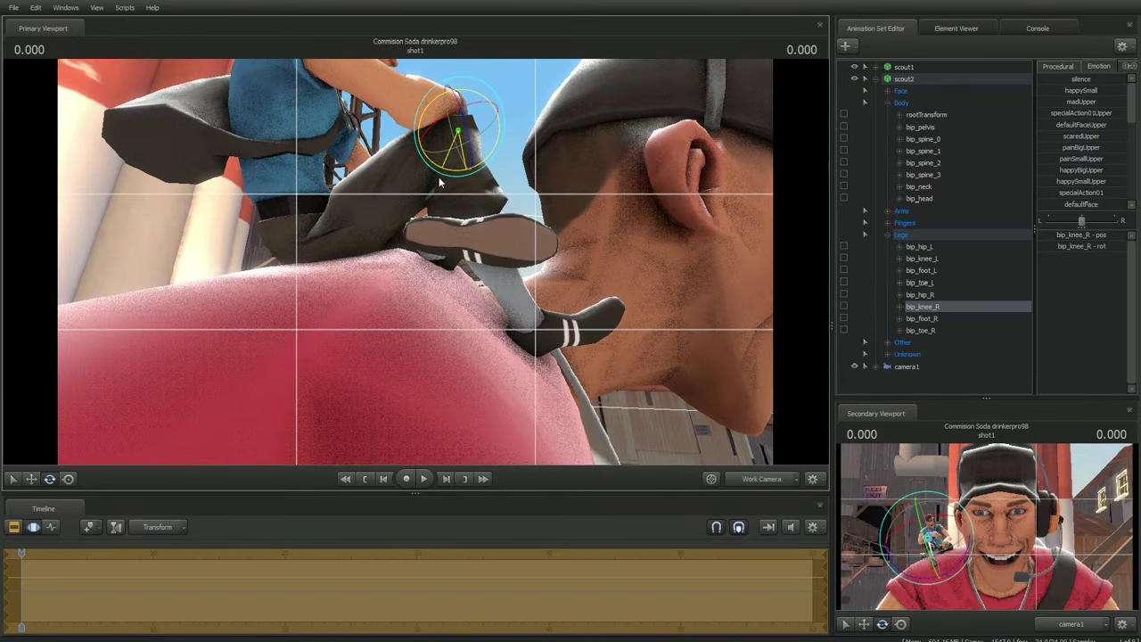
click(32, 527)
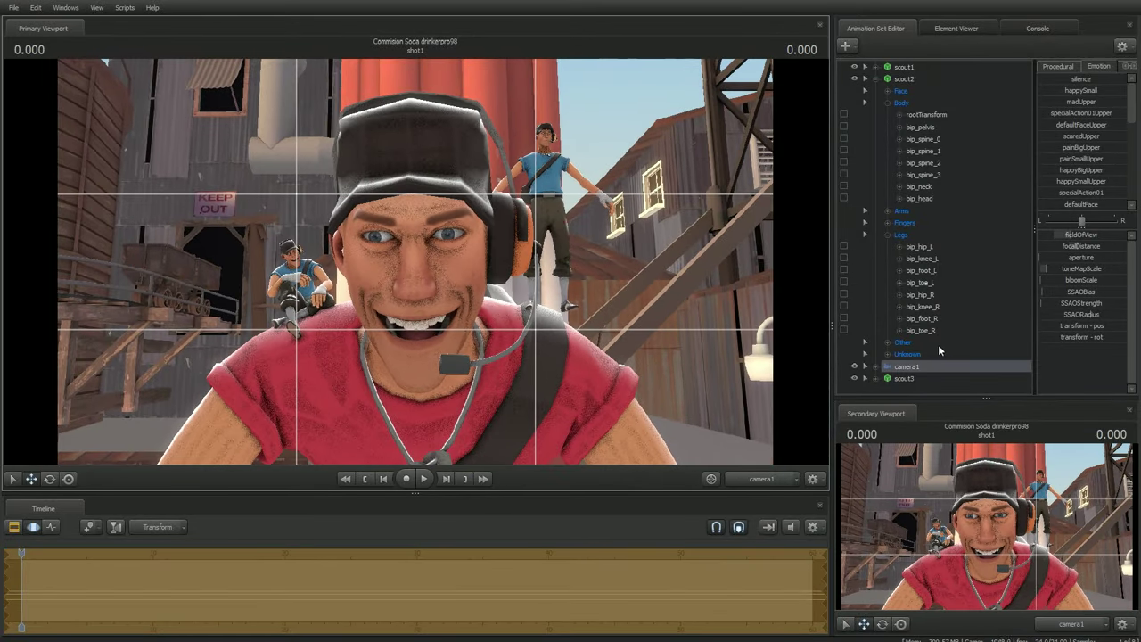
Move the third Scout's feet into a wider stance on the large Scout's other shoulder
click(901, 387)
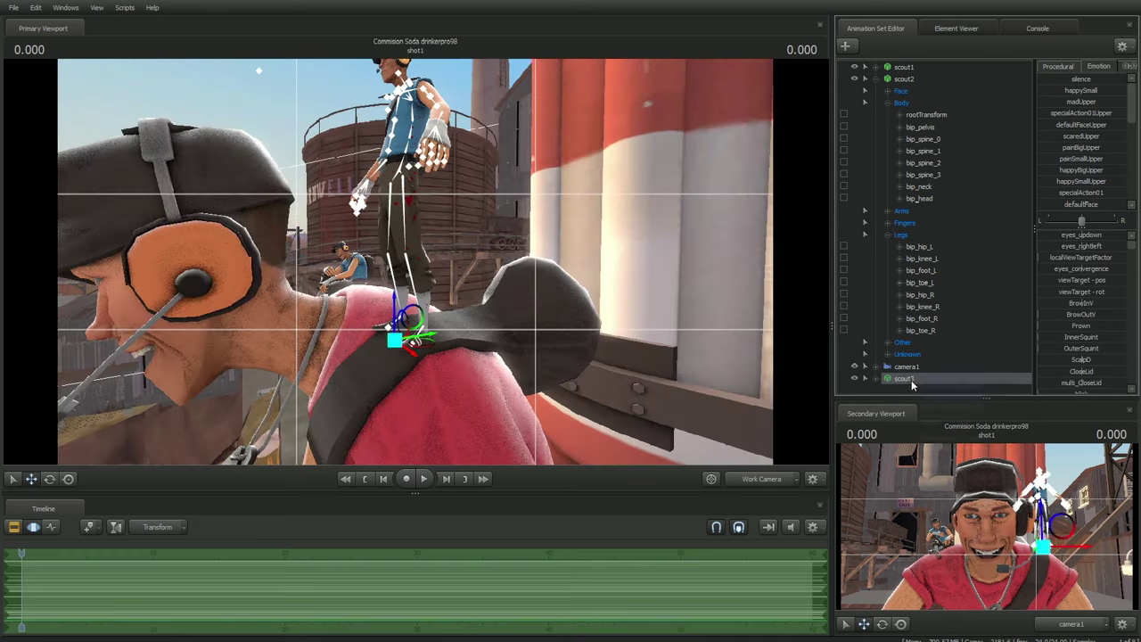
click(911, 380)
click(479, 310)
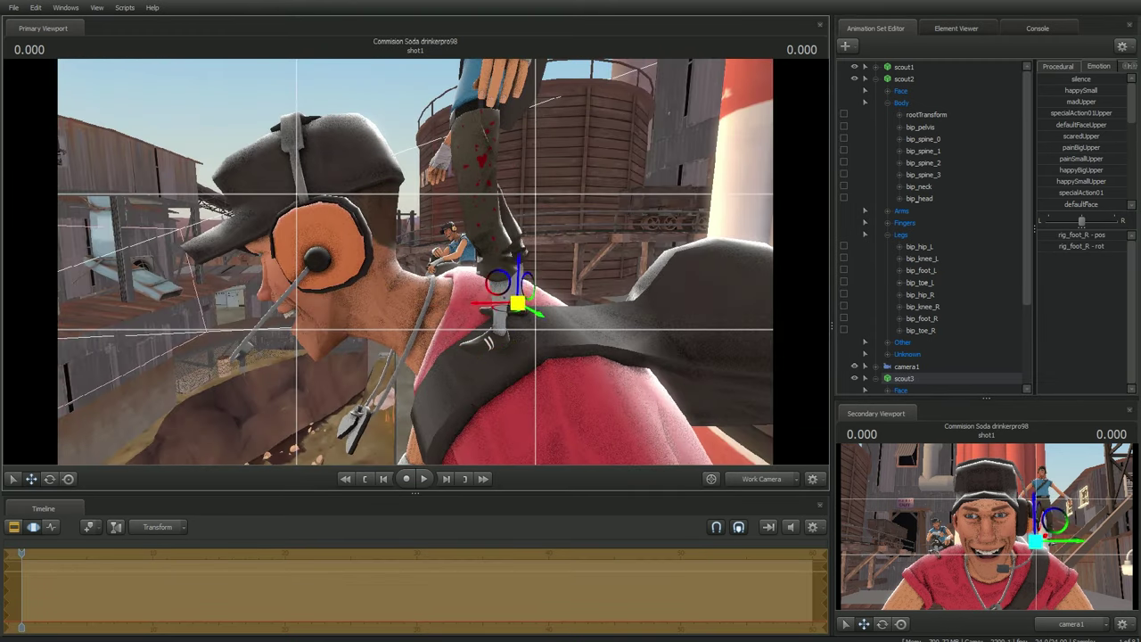
click(457, 275)
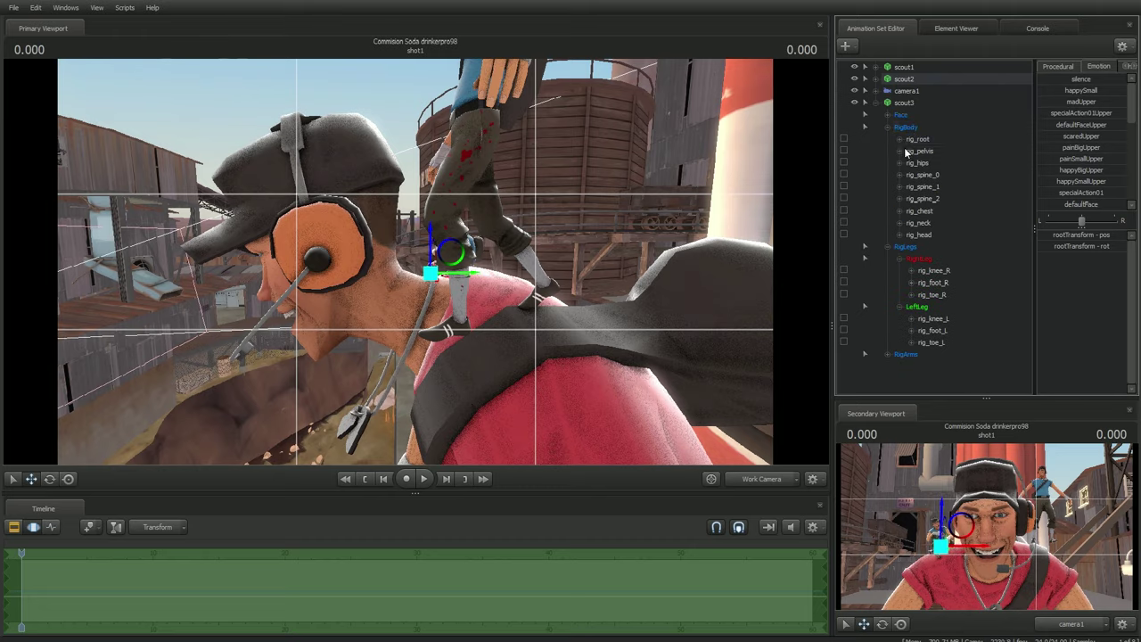
Adjust the third Scout's right hand, shift his root on the shoulder and detach his rig
click(521, 140)
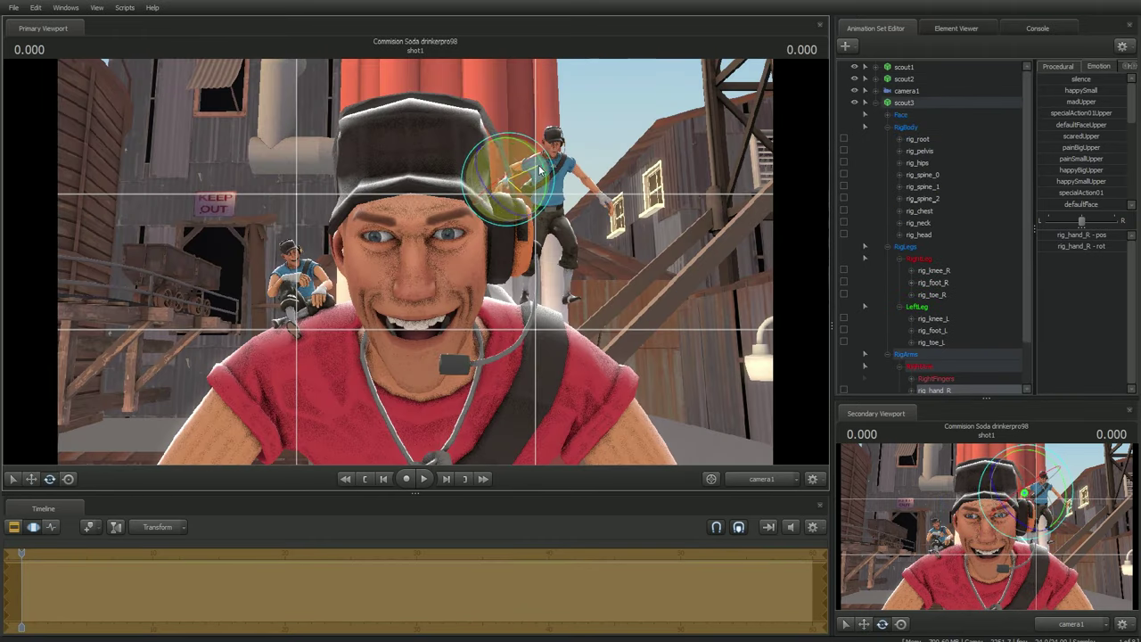
click(557, 299)
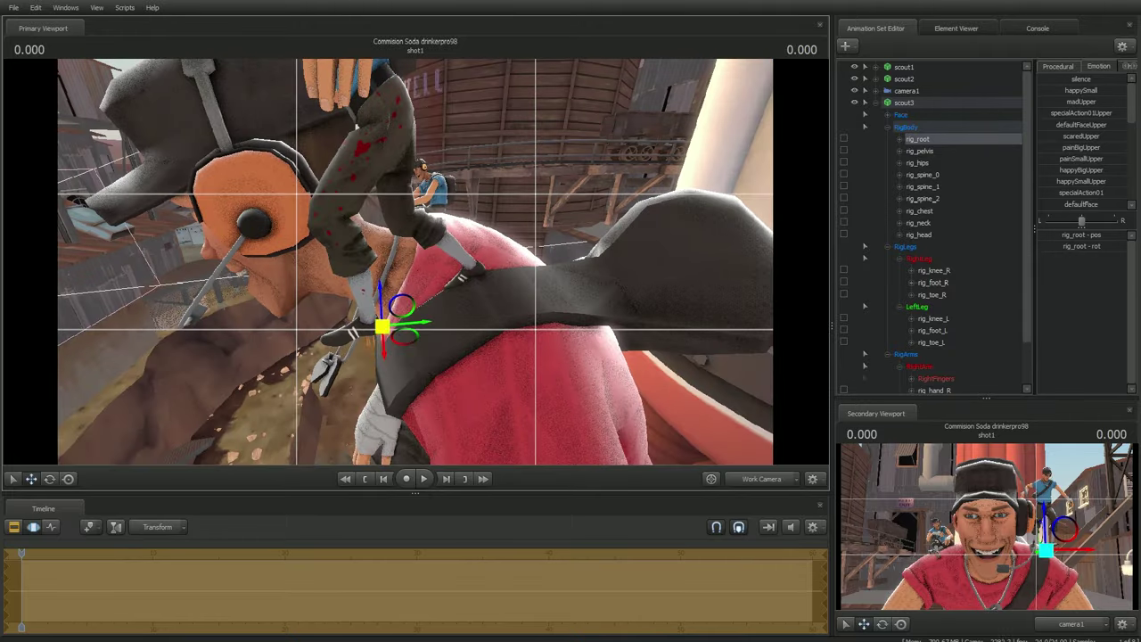
click(330, 311)
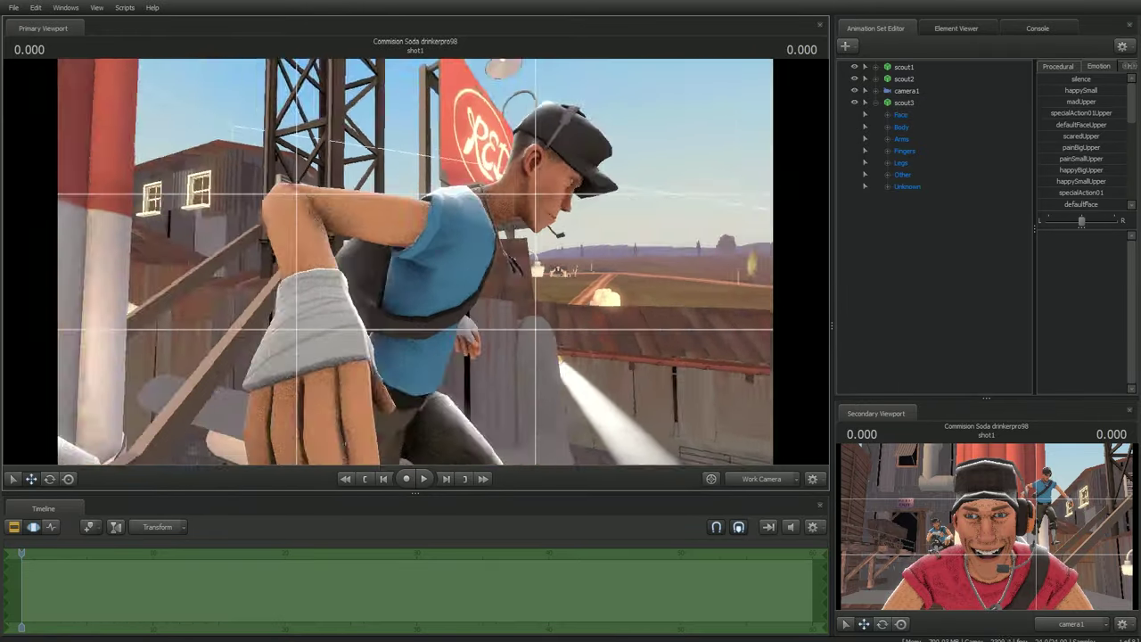
Rotate and move the third Scout's right upper arm so his hand rests on the large Scout's cap
click(514, 218)
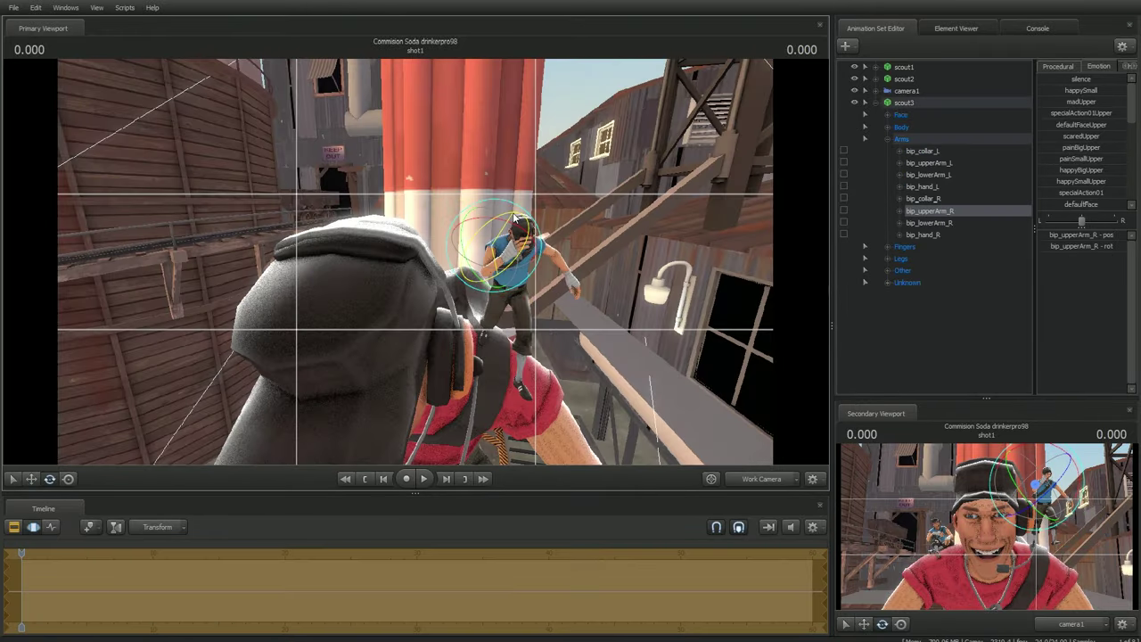
drag(514, 218, 502, 281)
key(f)
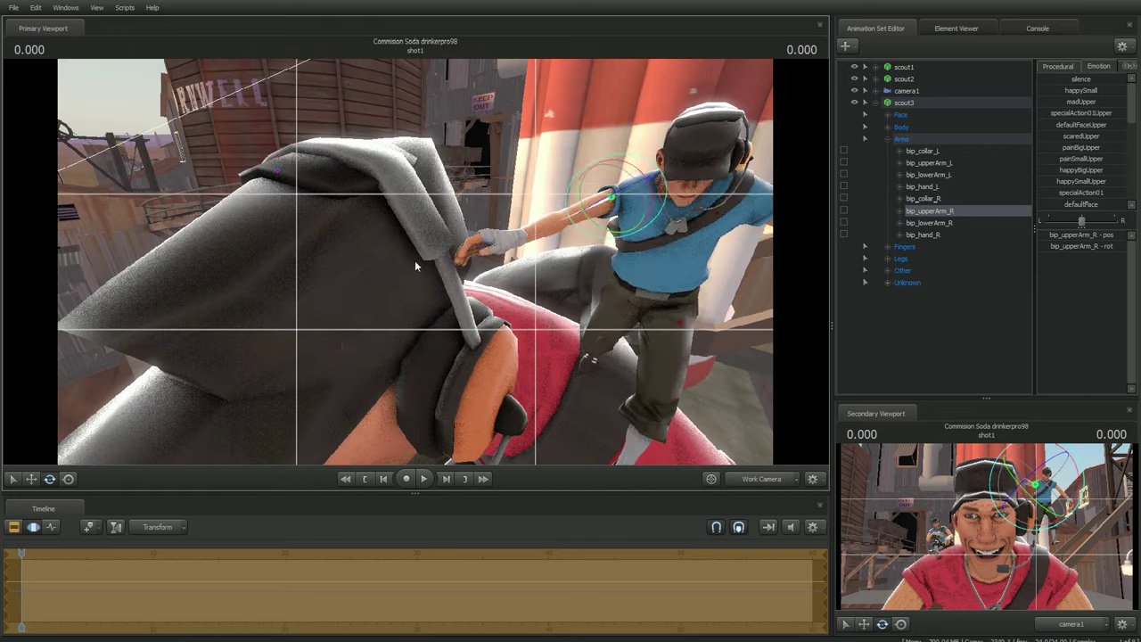
key(w)
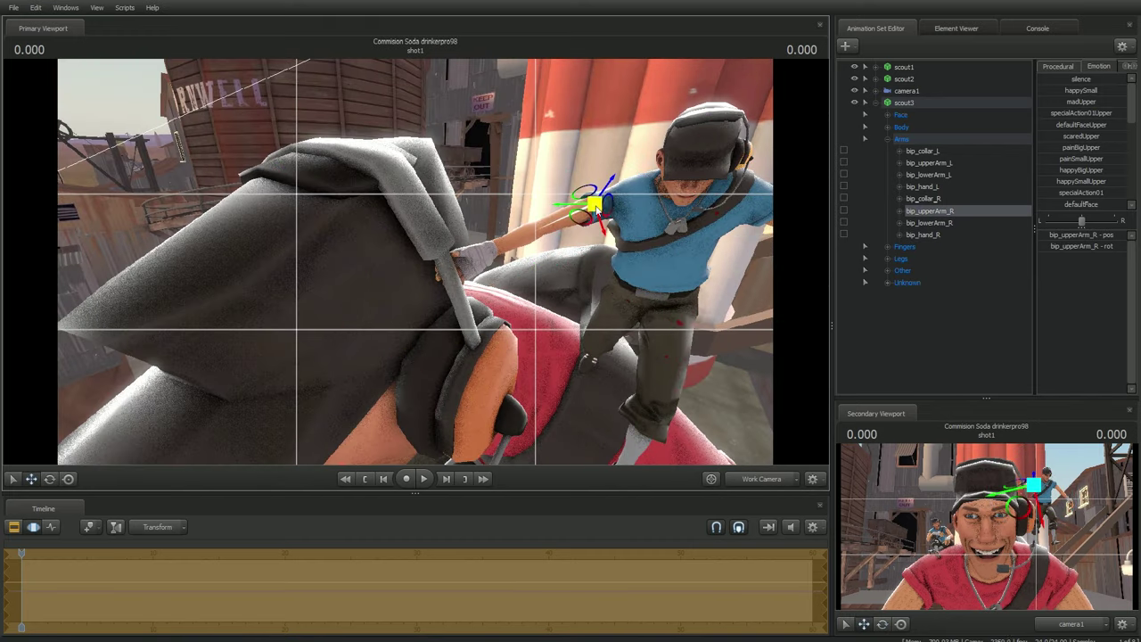
drag(598, 211, 464, 205)
Adjust the third Scout's left hip and bend his raised left arm
click(439, 204)
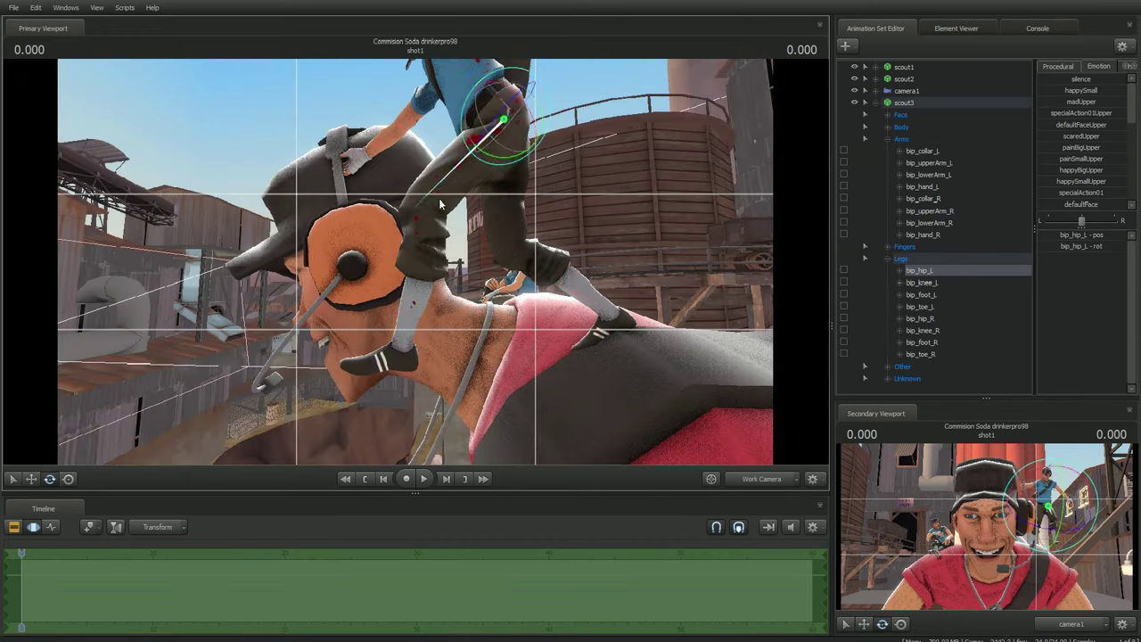
key(F4)
click(564, 151)
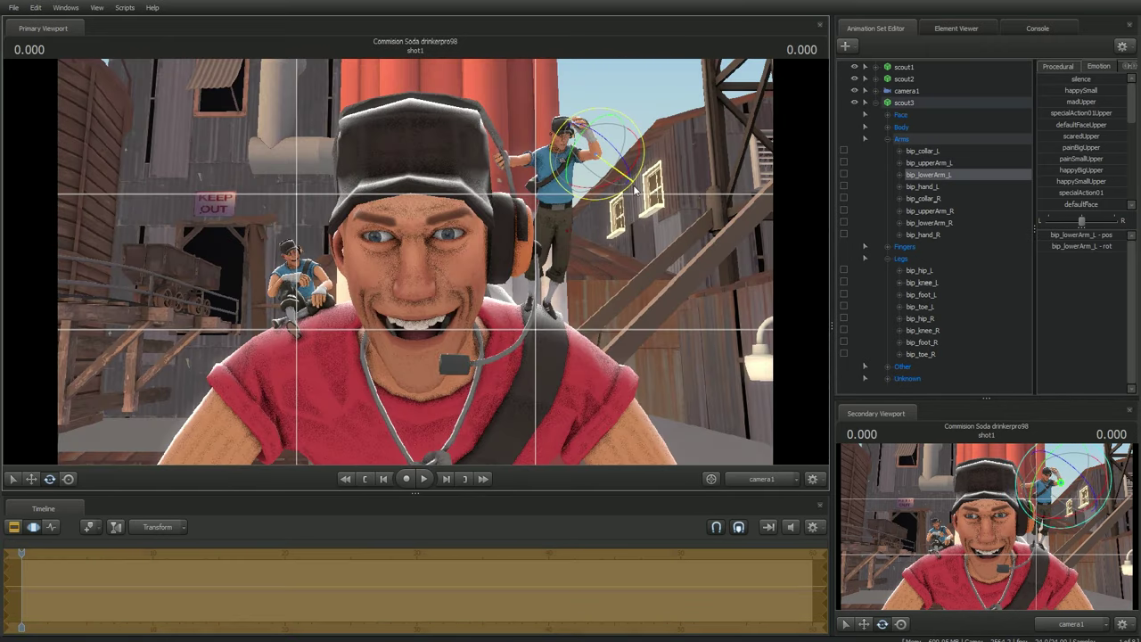
Pose the third Scout's fingers and give his face an open-mouthed smile
click(905, 250)
click(900, 115)
key(F4)
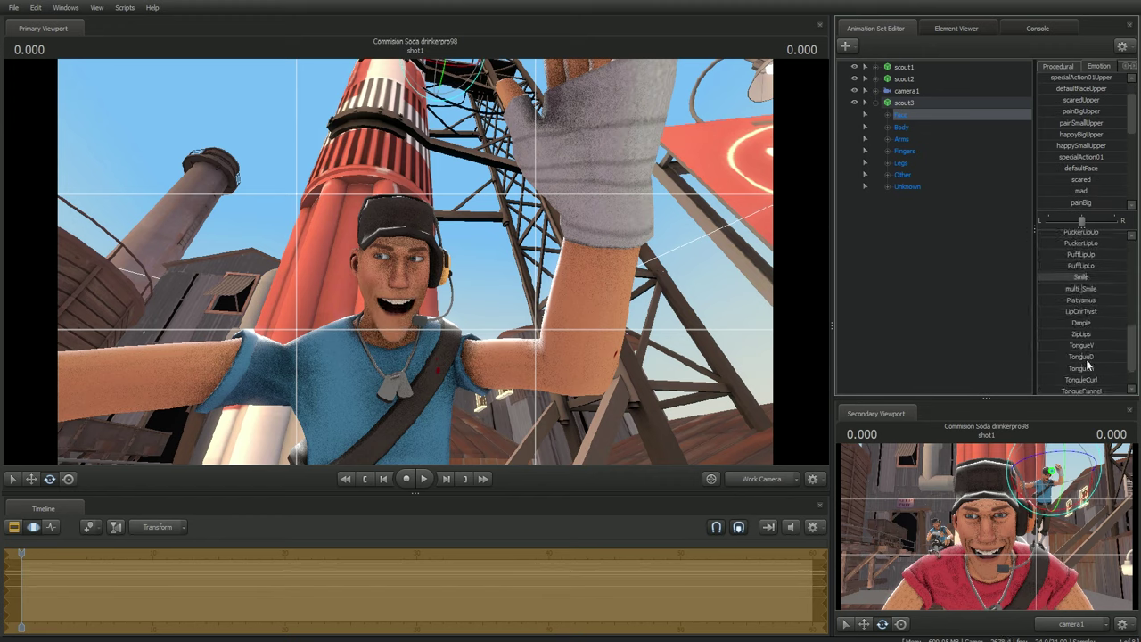
key(F4)
Create a second camera, frame all three Scouts from a low angle and preview the shot
click(686, 370)
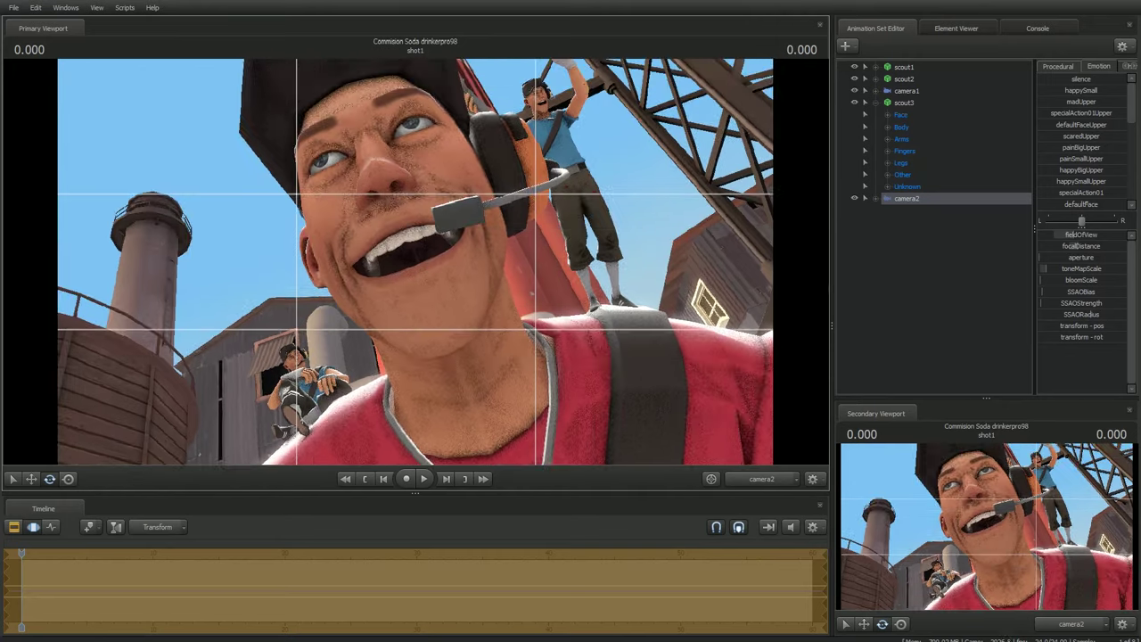
key(F2)
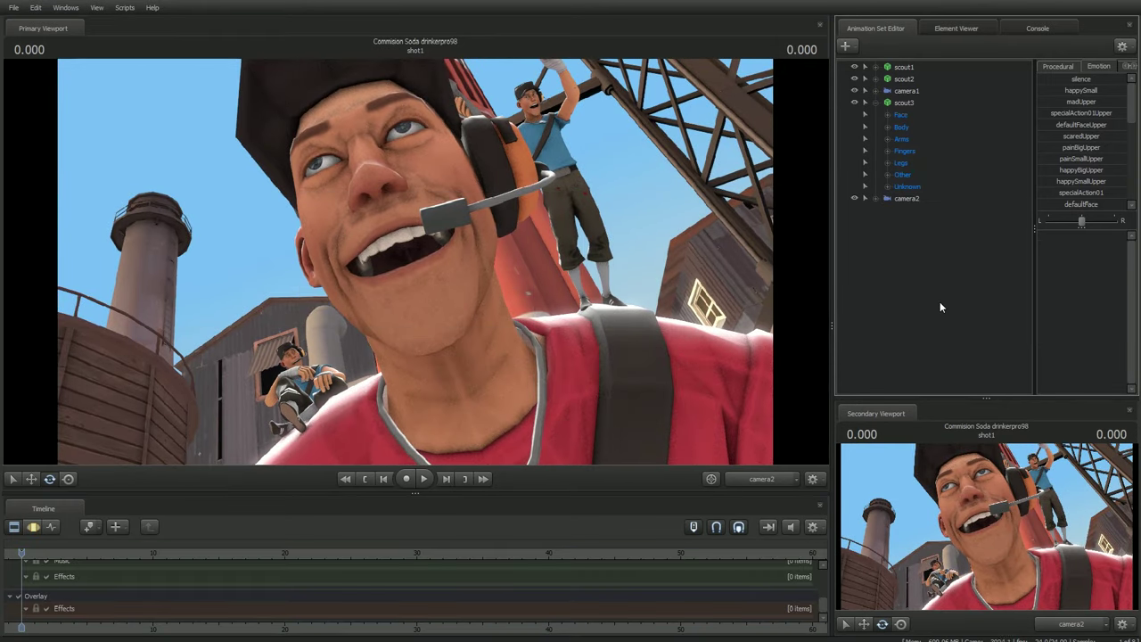
key(F3)
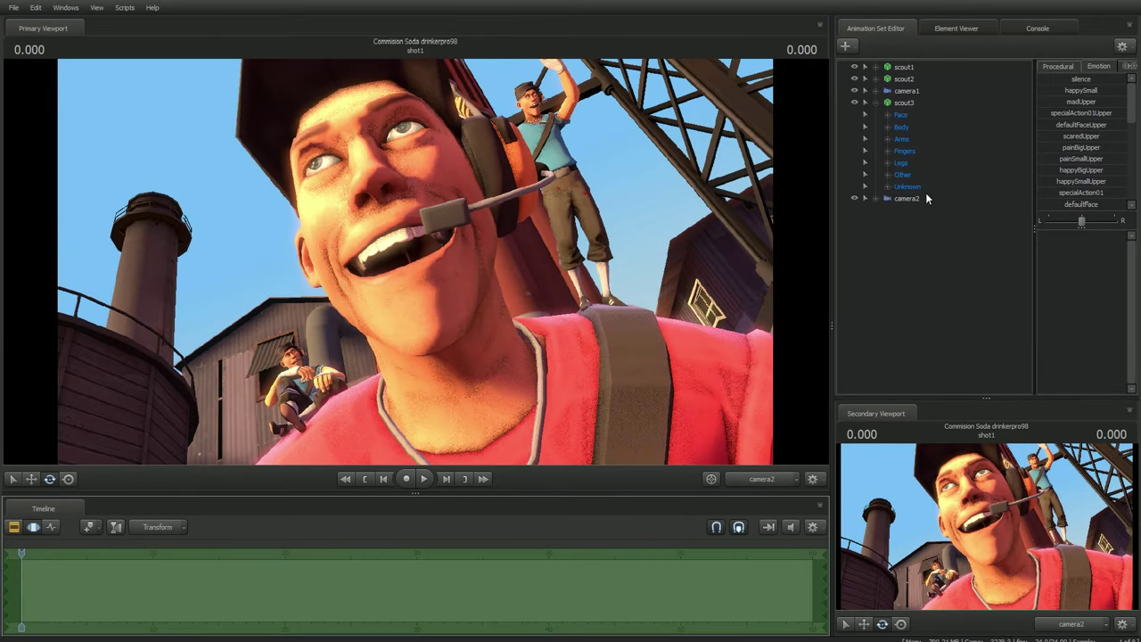
Create four lights and aim them to illuminate the large Scout and the small Scouts on his shoulders
right_click(896, 253)
click(930, 265)
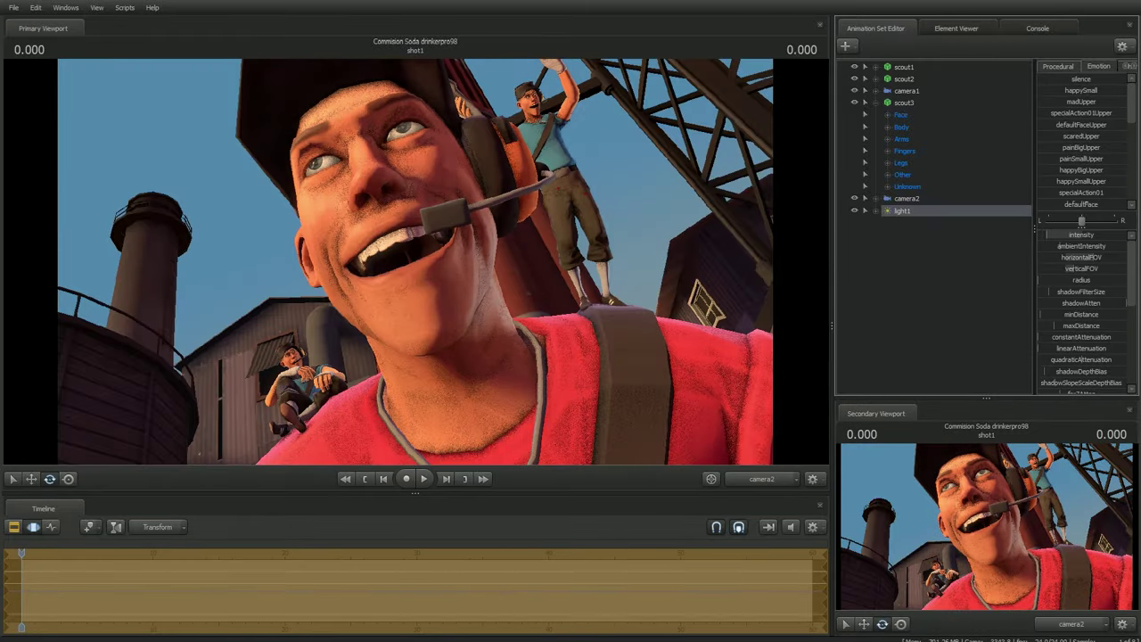
right_click(931, 261)
click(965, 275)
right_click(948, 263)
click(989, 275)
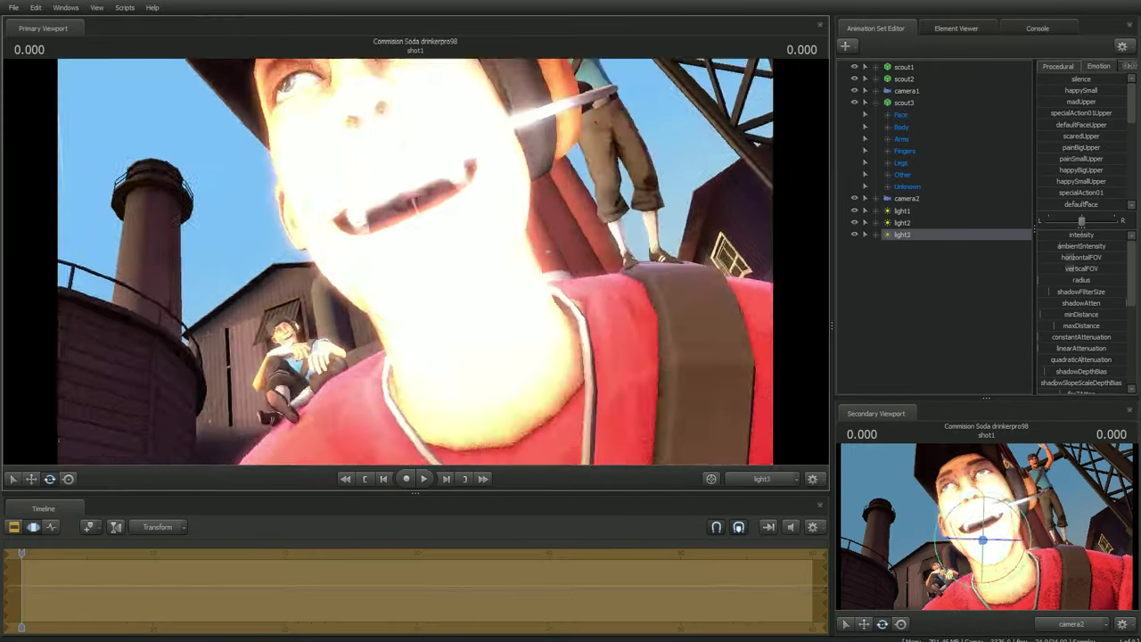
right_click(1019, 261)
click(1056, 273)
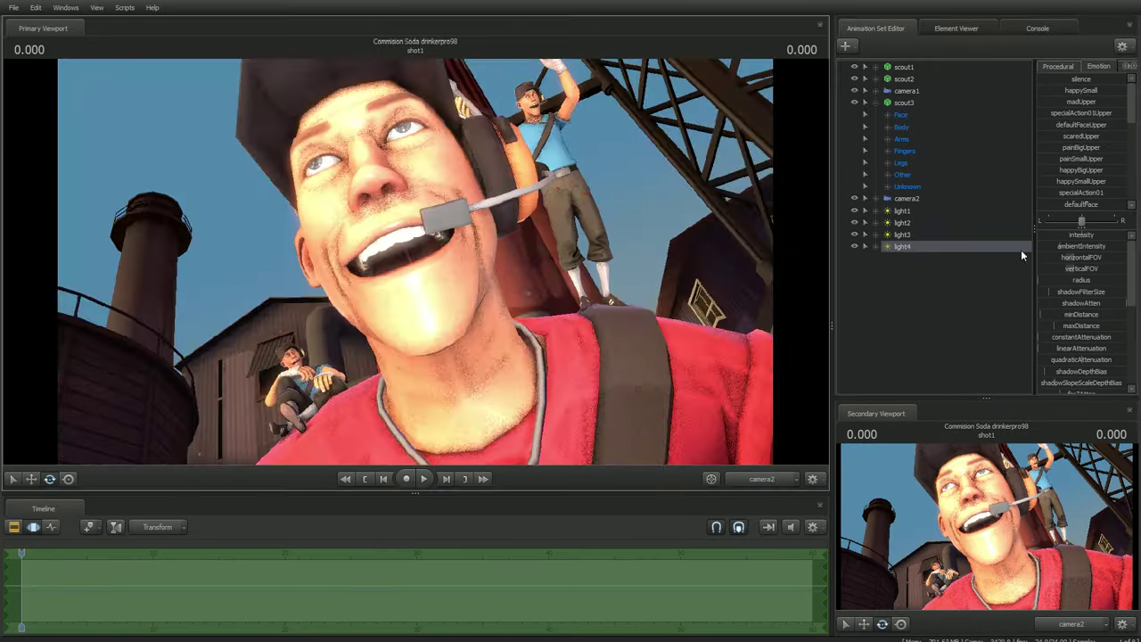
Adjust the second camera's focal distance and aperture to set the depth of field
click(906, 198)
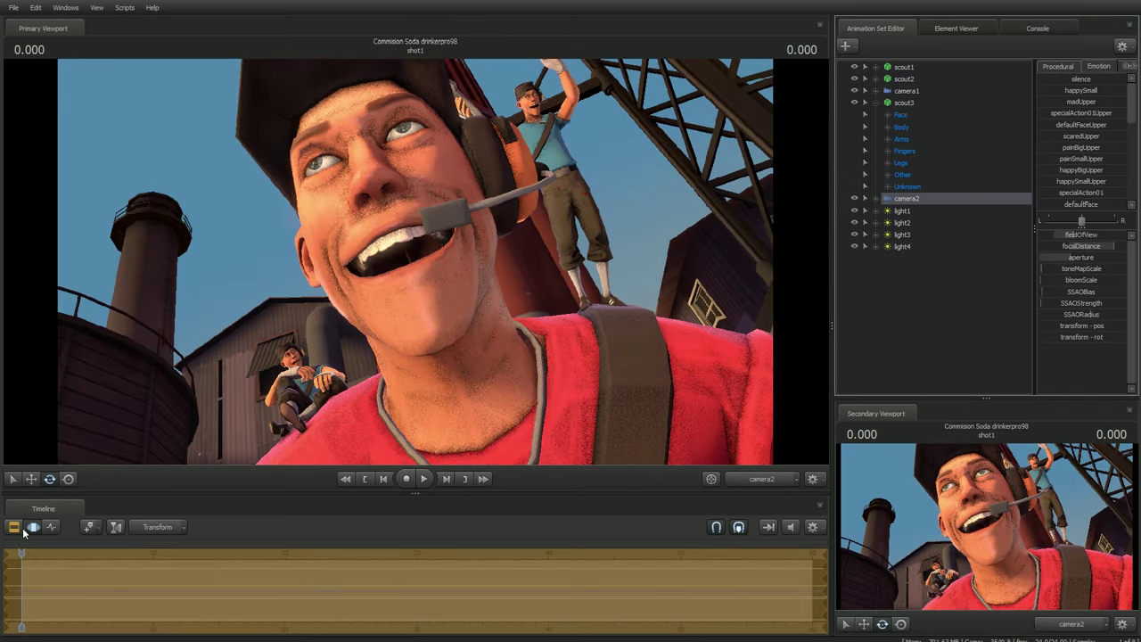
click(32, 527)
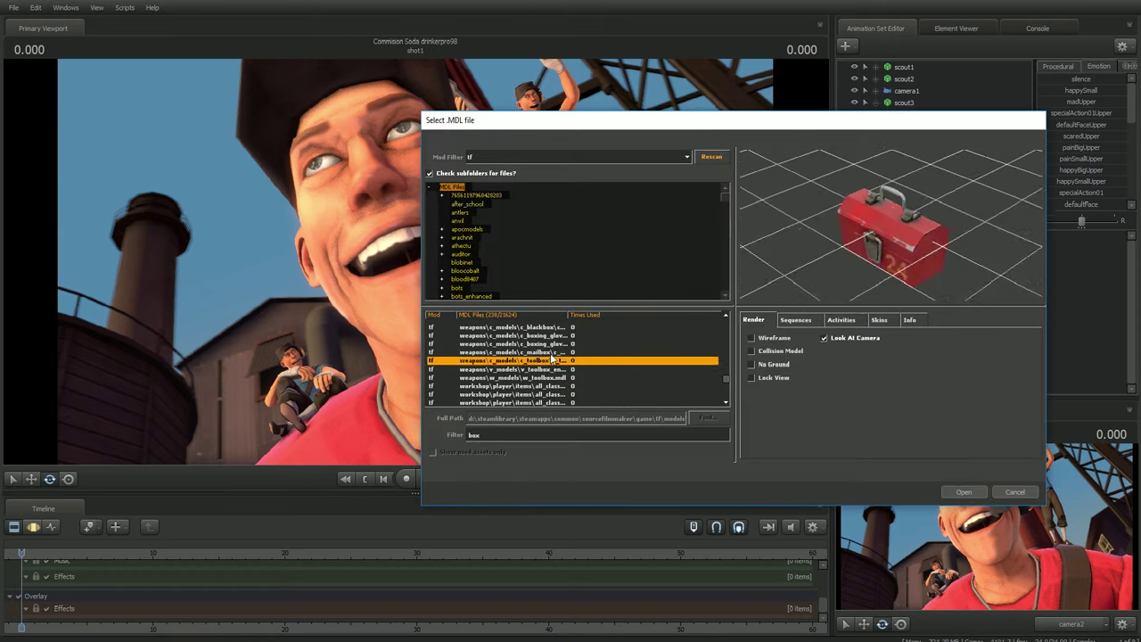
Filter the tf models by "taunt" and browse the matching models in the preview for a cardboard box prop
drag(499, 434, 431, 430)
text(w)
key(BackSpace)
text(taunt)
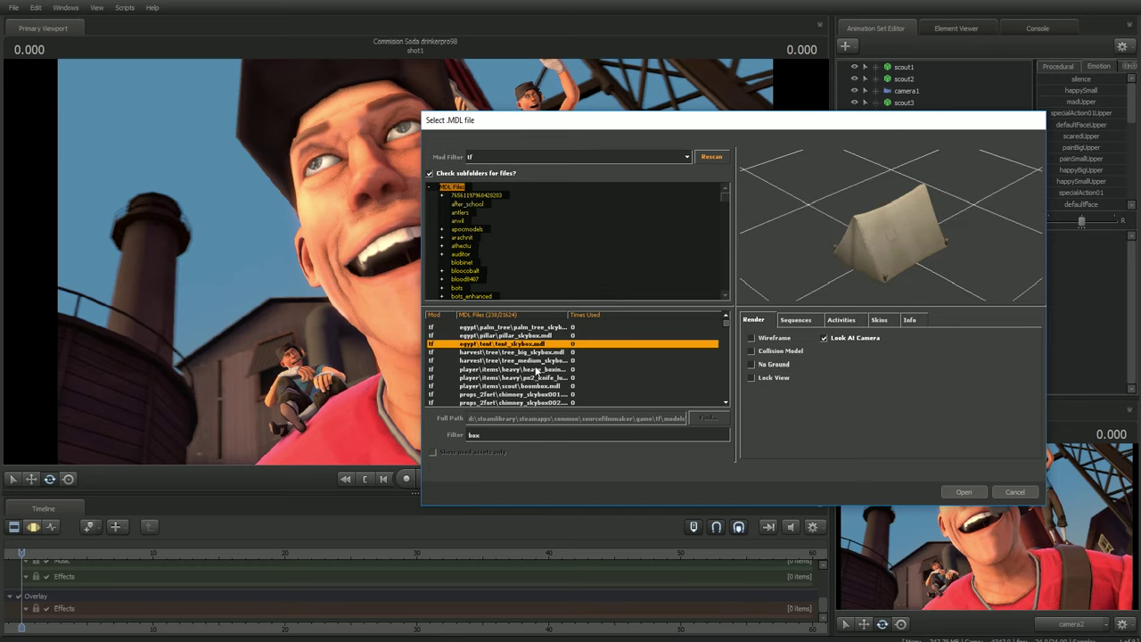
key(Down)
key(Down)
key(Down)
key(Down)
key(Down)
key(Down)
key(Down)
key(Down)
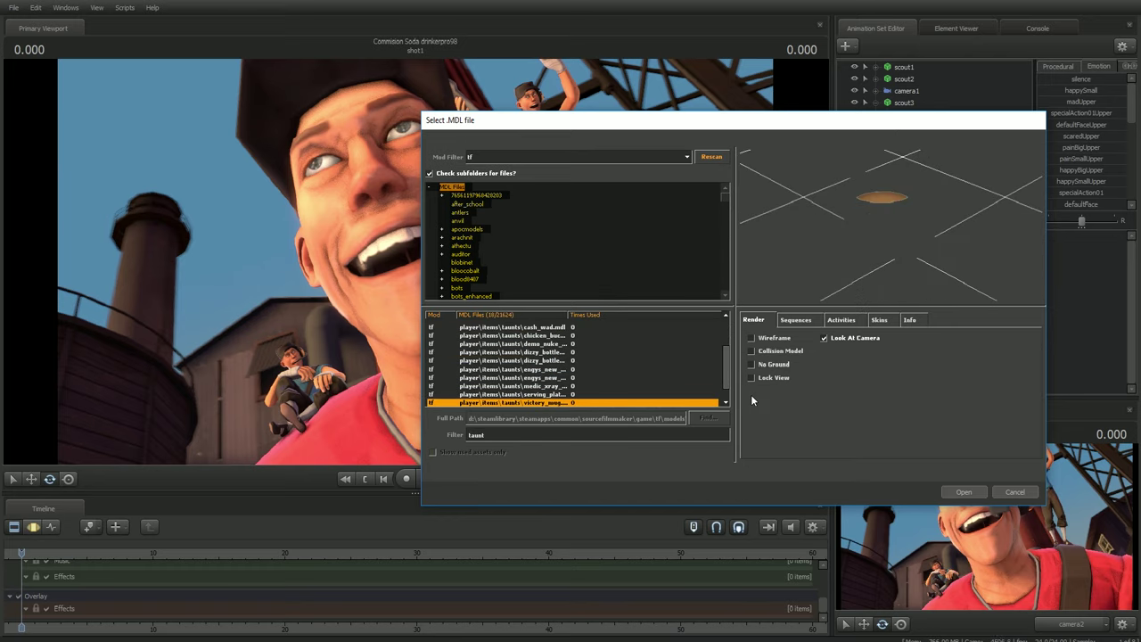
Switch to Steam, subscribe to the Box Trot Model on the Workshop and rescan the workshop models for it
key(alt+Tab)
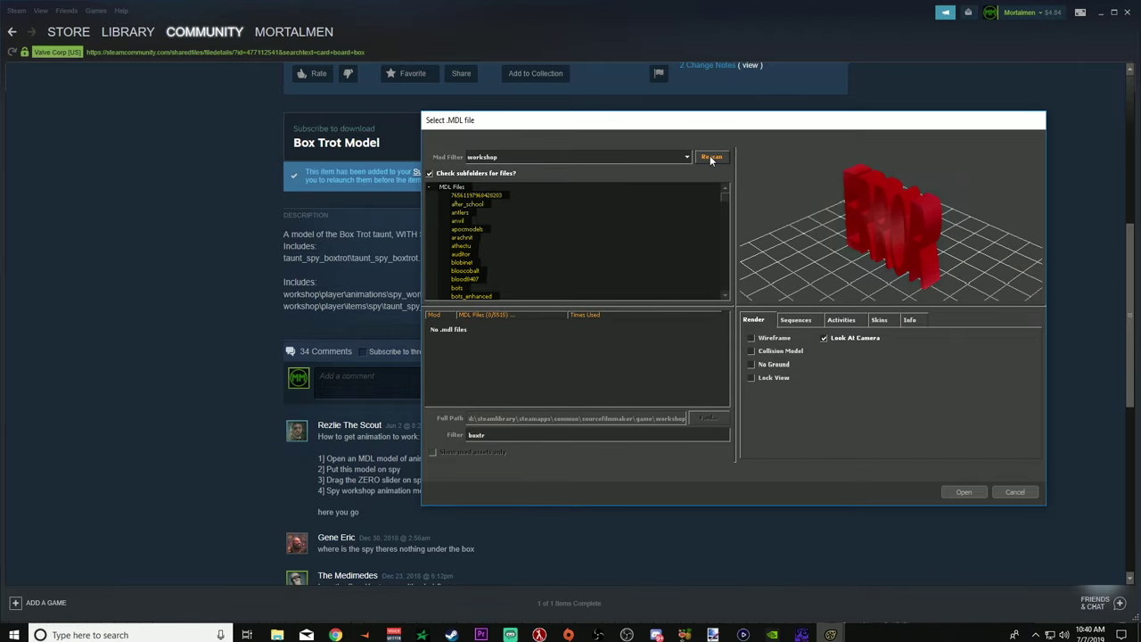
click(710, 158)
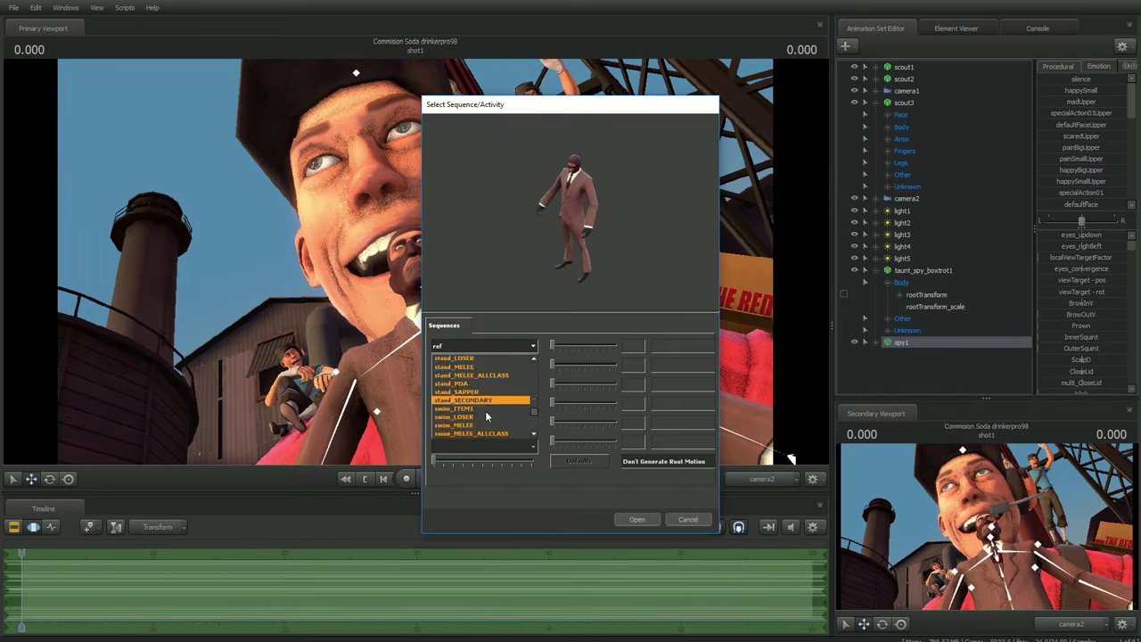
Apply a sequence to the Spy model and fit him into the cardboard box on the large Scout's shoulder
click(484, 401)
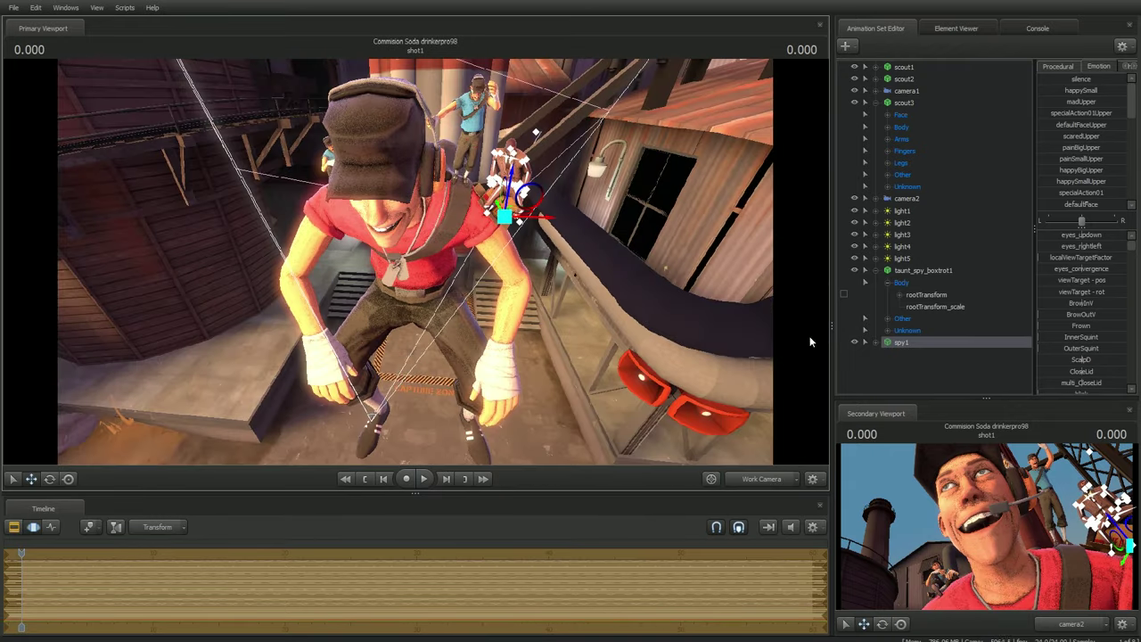
right_click(934, 366)
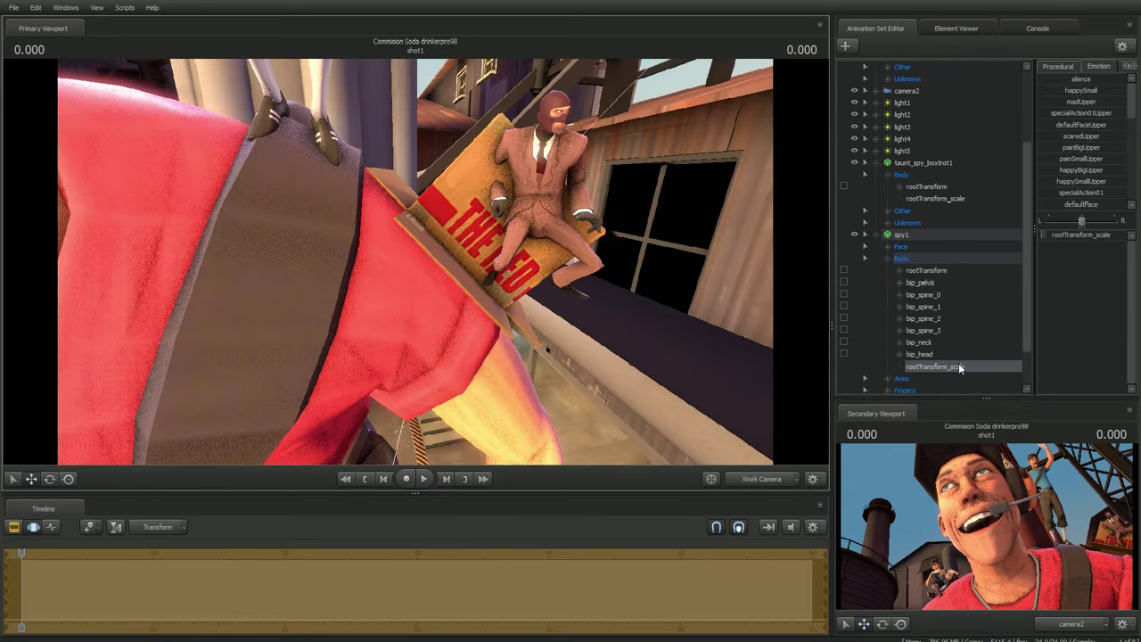
click(901, 234)
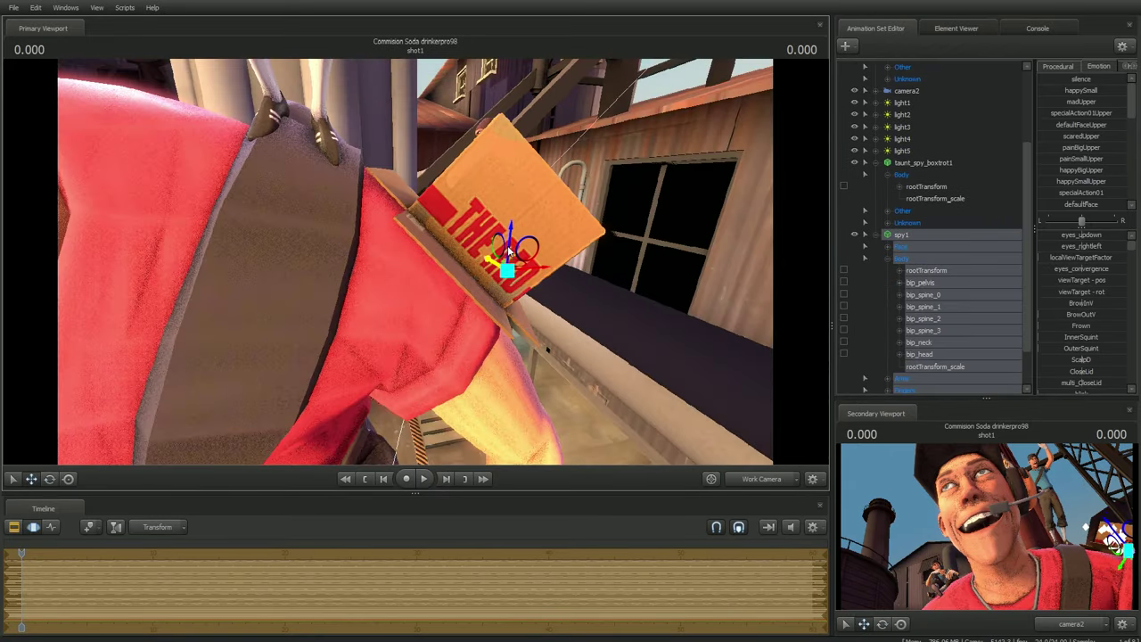
Position the Spy inside the box as seen through camera2 and add a sixth light to brighten it
click(761, 479)
scroll(915, 391, down, 1)
click(896, 390)
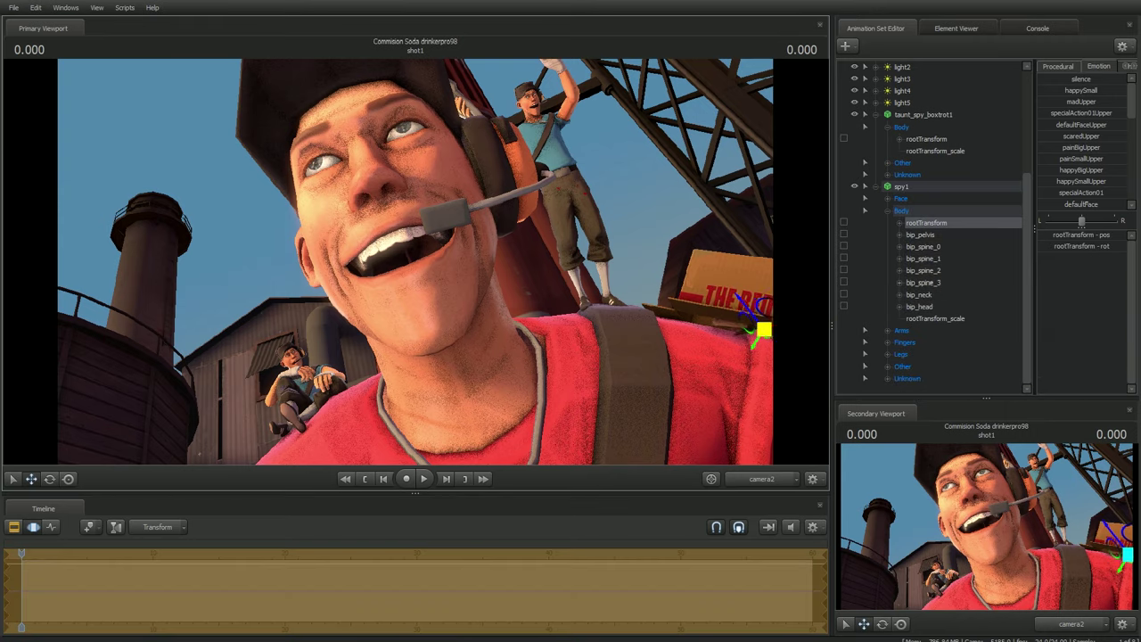
key(F2)
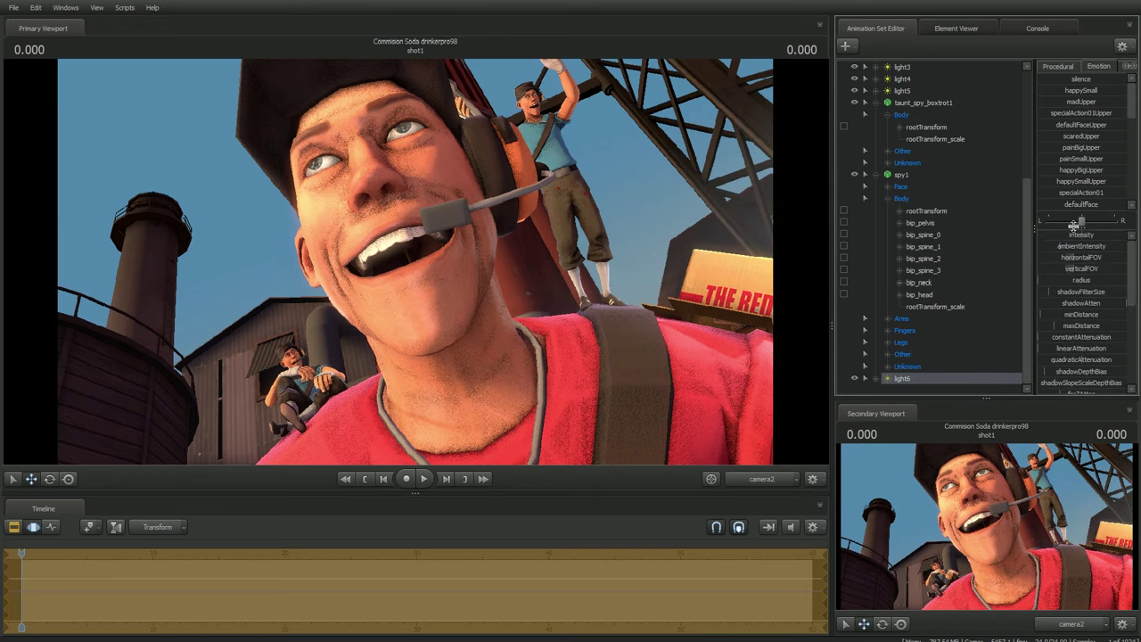
click(33, 526)
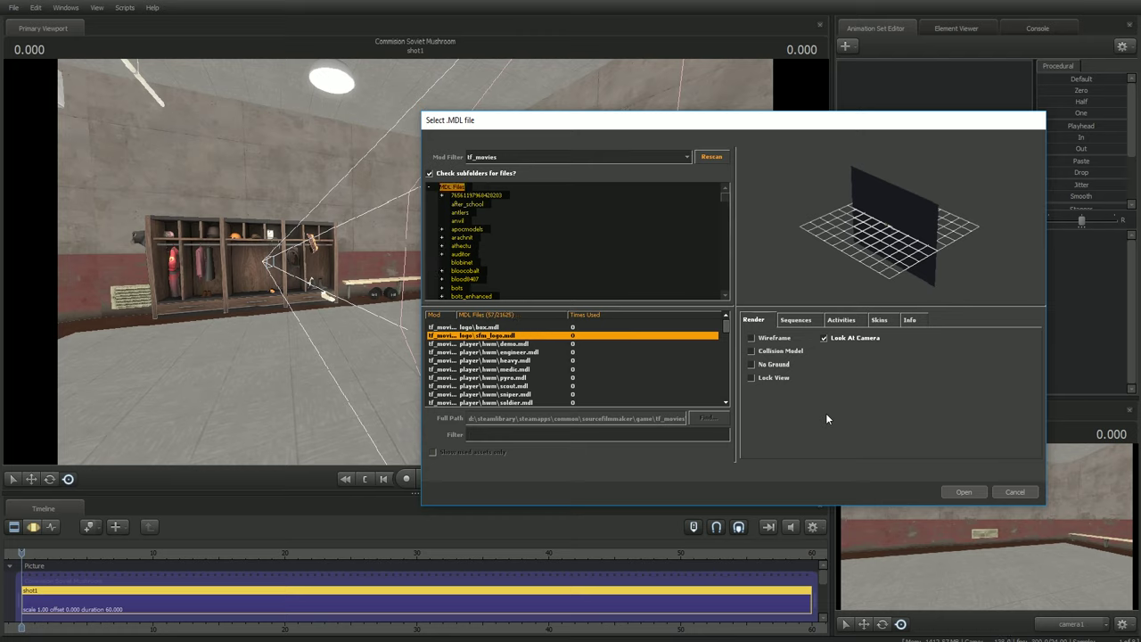
Add the player\hwm\scout.mdl model to the Commision Soviet Mushroom scene and apply the crouch_LOSER sequence
click(482, 385)
click(964, 492)
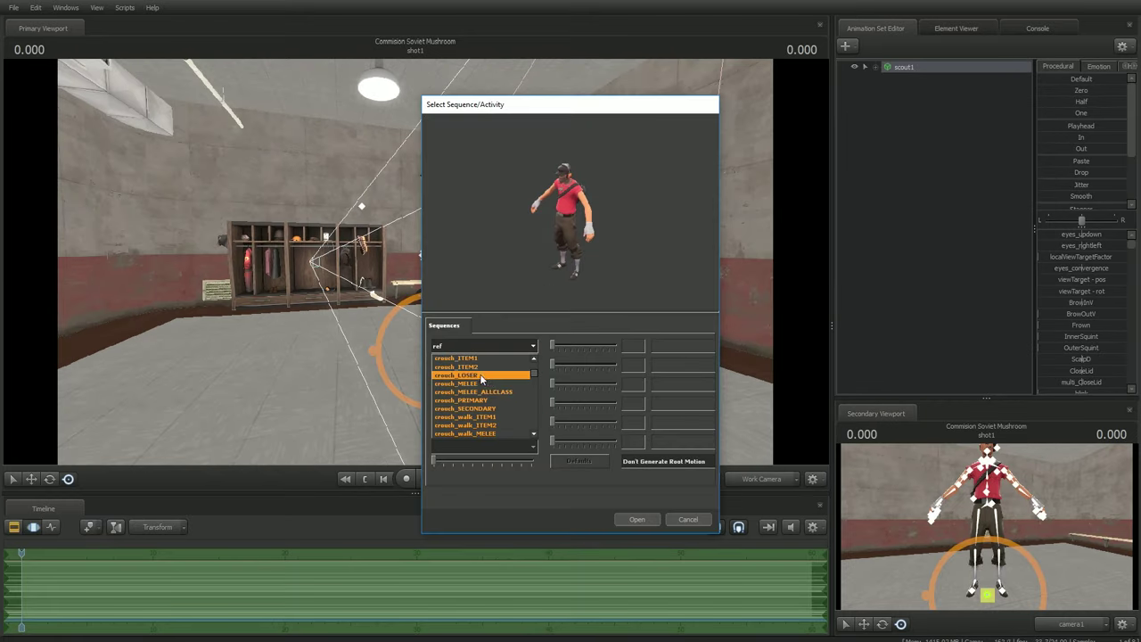
double_click(481, 375)
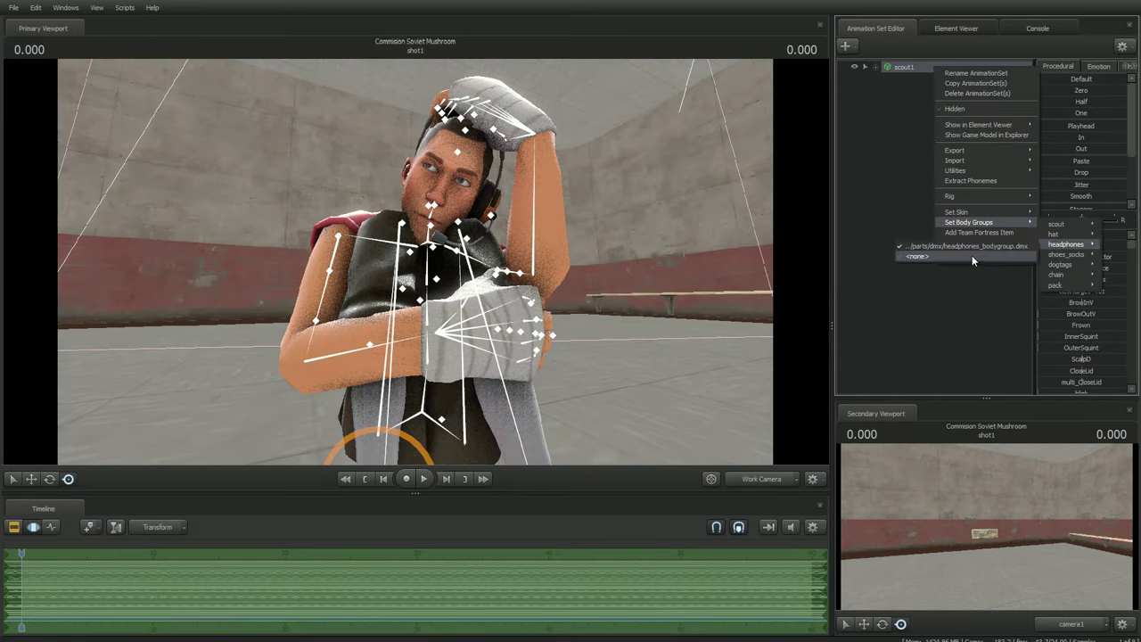
Switch to Discord and post messages in Team Exposure's general channel about availability, practising together and comms outside the server
key(alt+Tab)
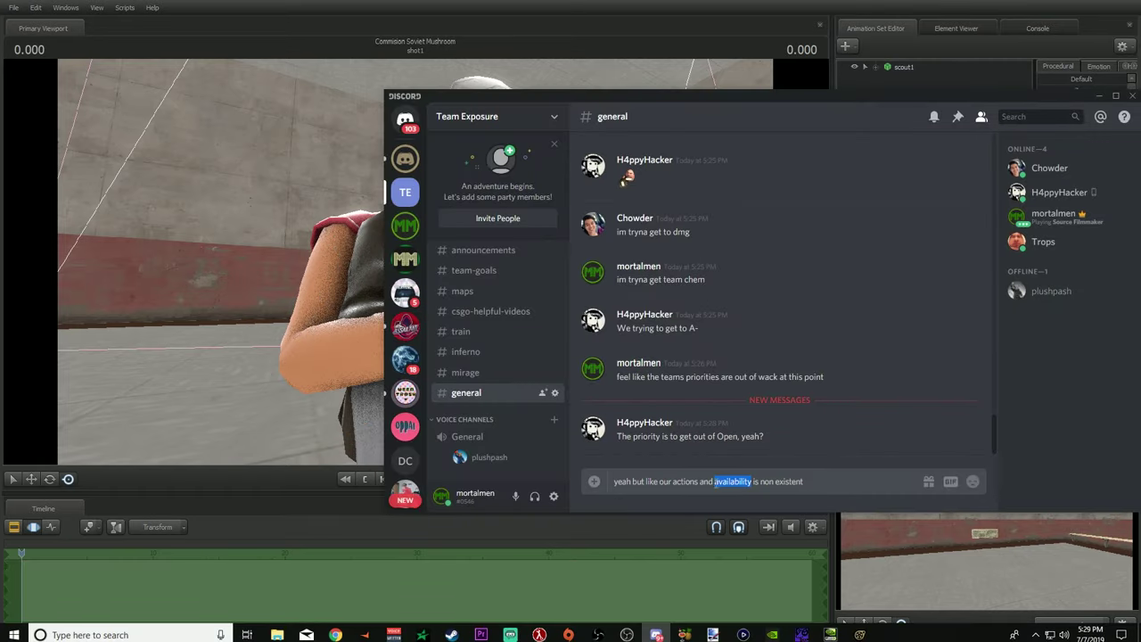
key(Return)
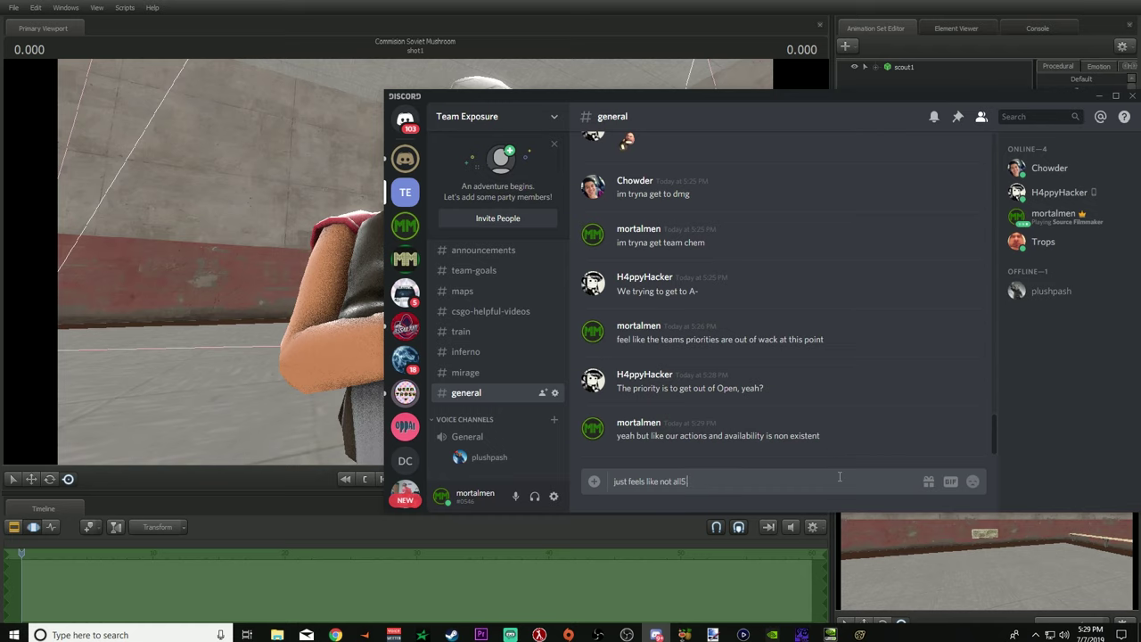
text(ice)
key(Return)
text(our comms i)
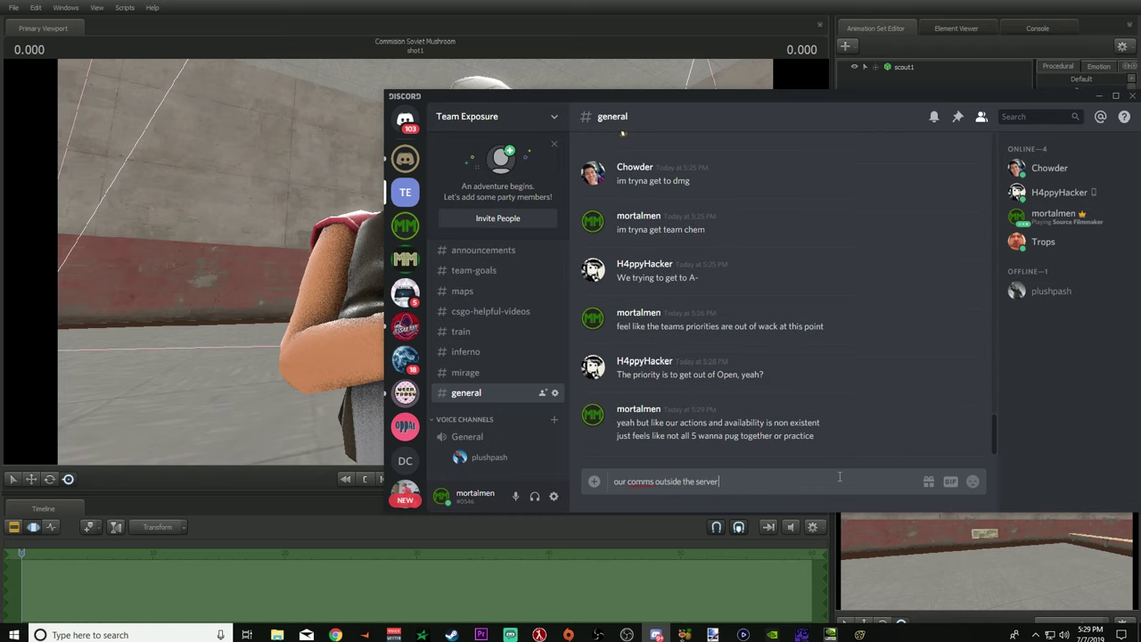
text(utside the server)
key(Return)
key(alt+Tab)
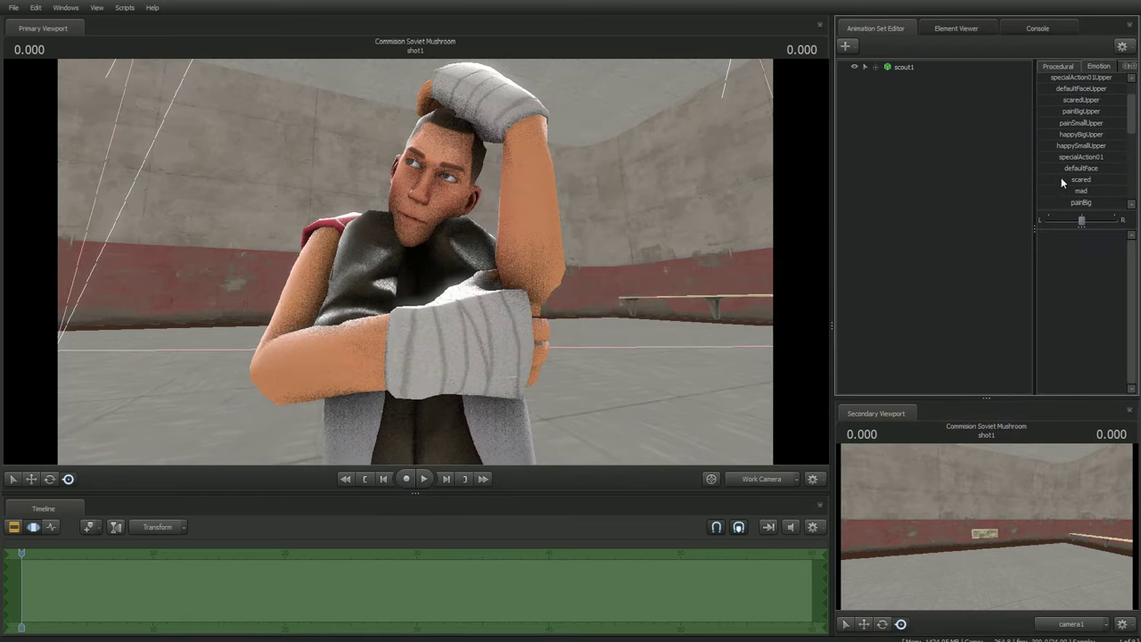
Give the Scout a scared, open-mouthed expression and frame him through a new camera
scroll(1060, 173, down, 2)
click(1066, 168)
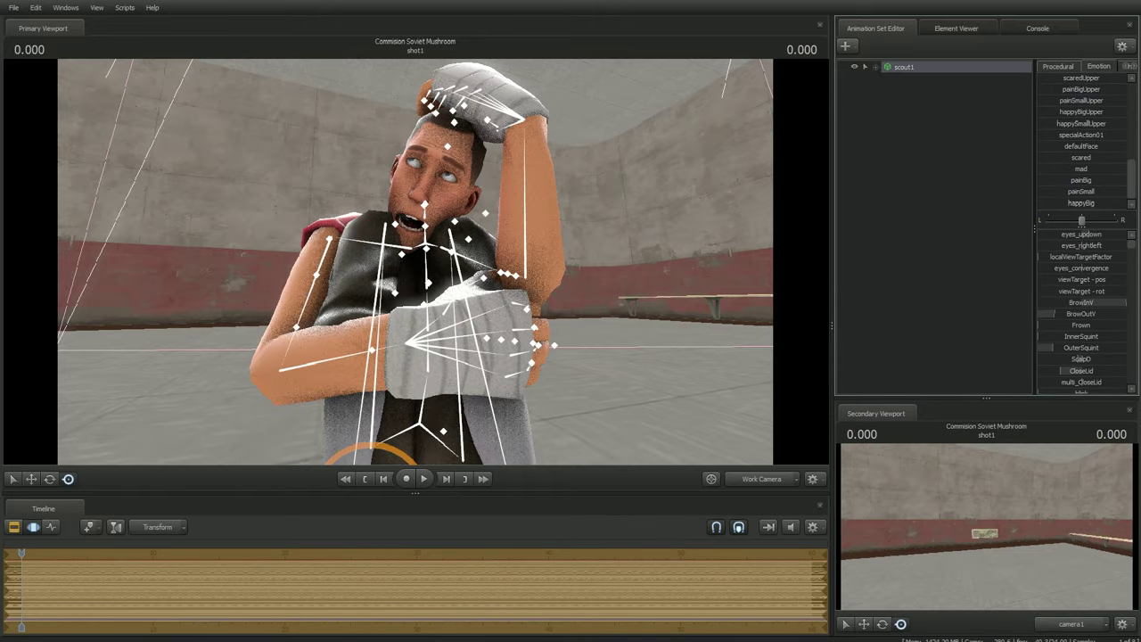
click(773, 481)
click(583, 389)
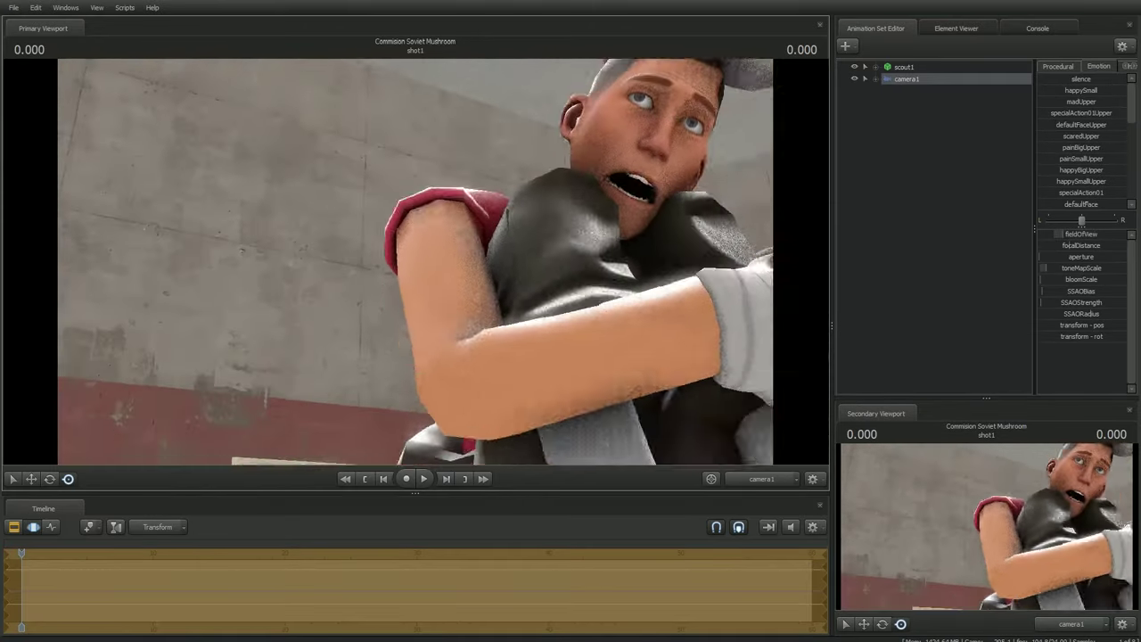
Add the Soldier model and place him behind the Scout with both arms outstretched
right_click(912, 143)
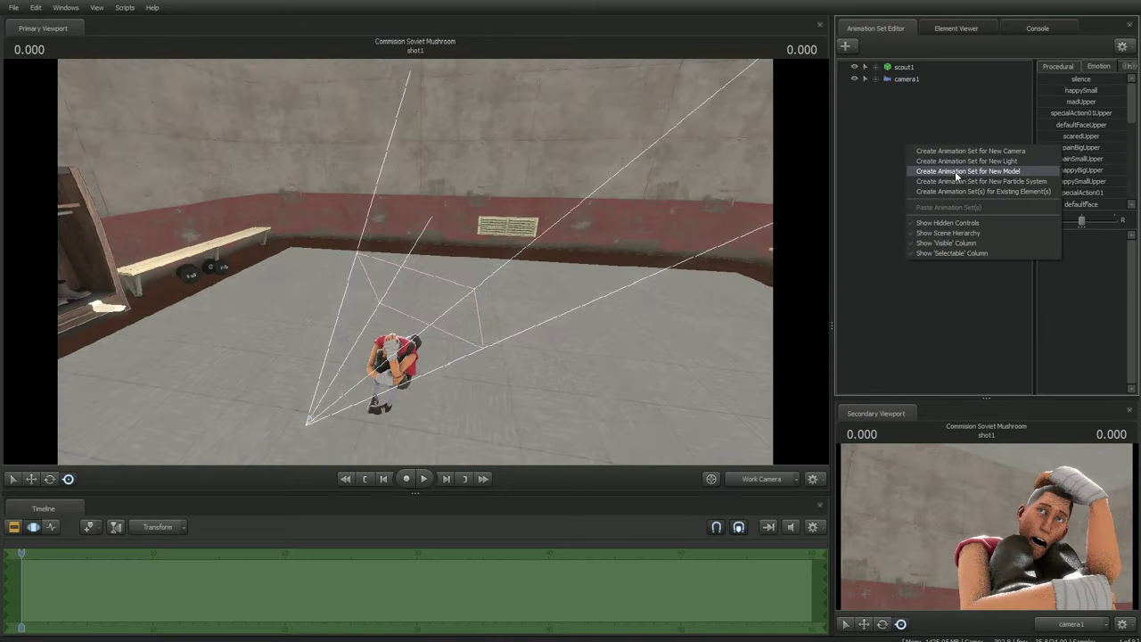
click(954, 173)
double_click(660, 374)
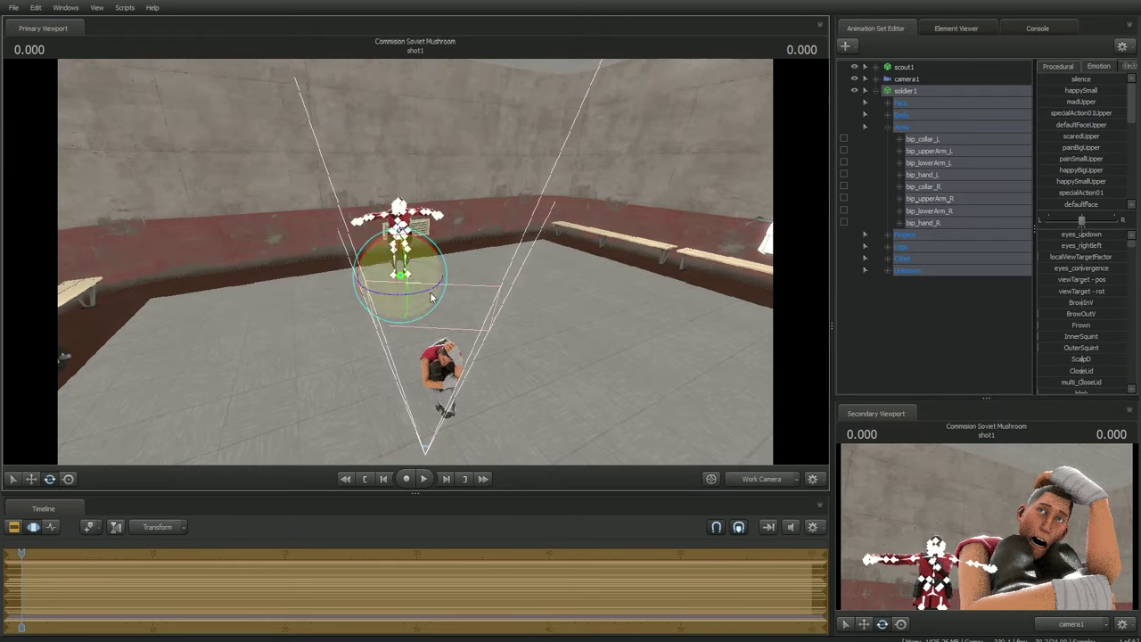
click(860, 301)
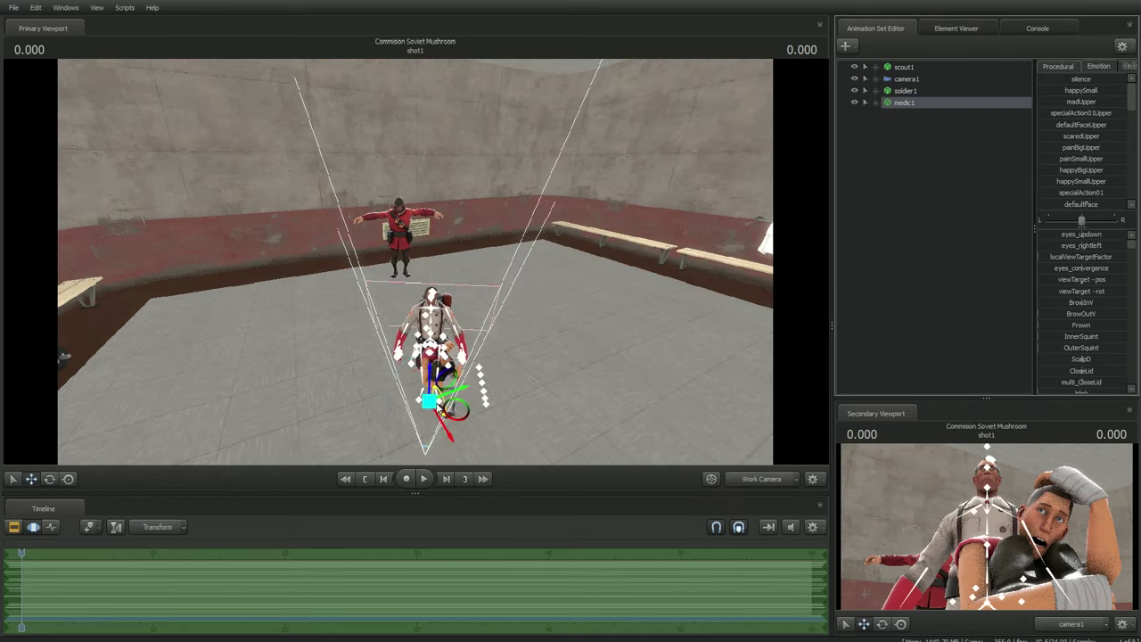
Add the Medic and Sniper models on either side of the Soldier and pose the Medic's arms outstretched, checking the framing through camera1
click(907, 78)
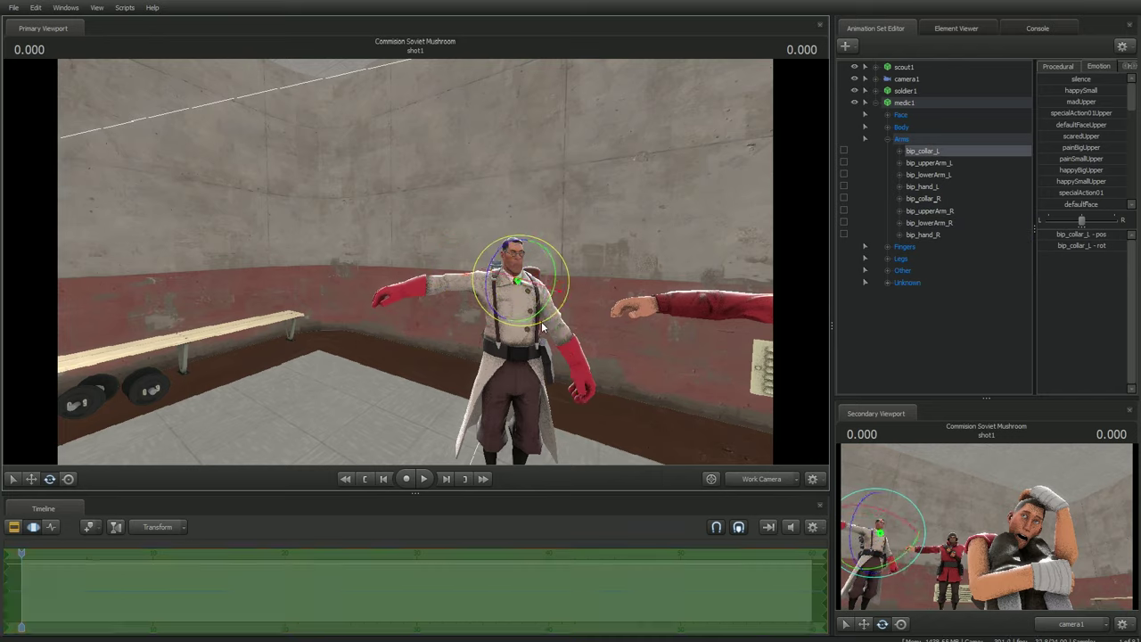
click(580, 296)
click(761, 479)
click(300, 356)
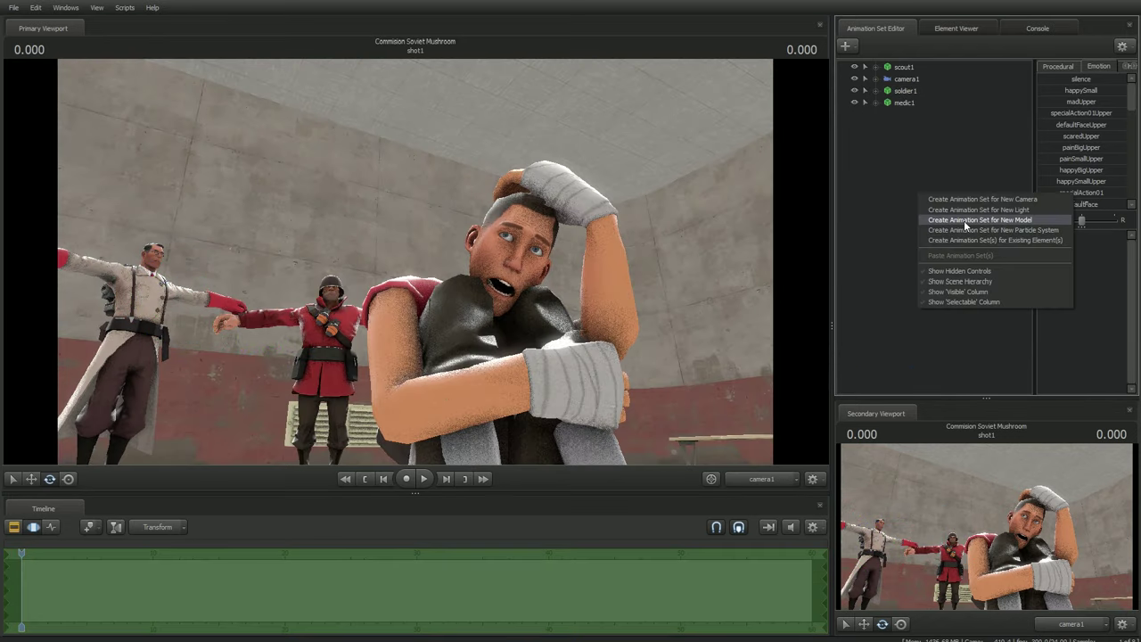
click(963, 220)
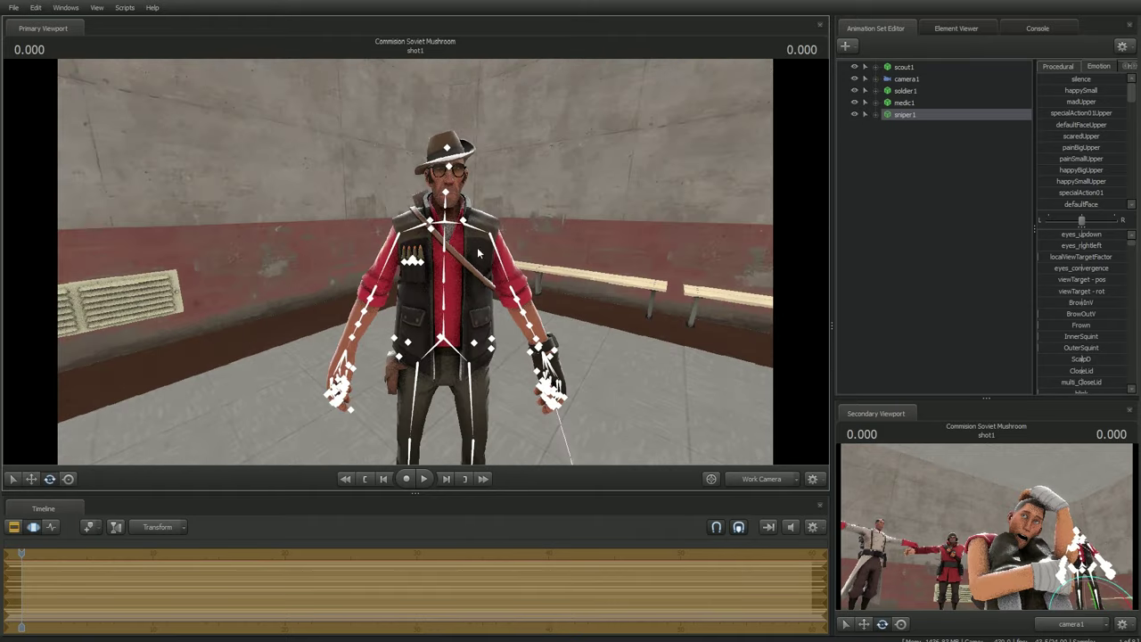
click(528, 260)
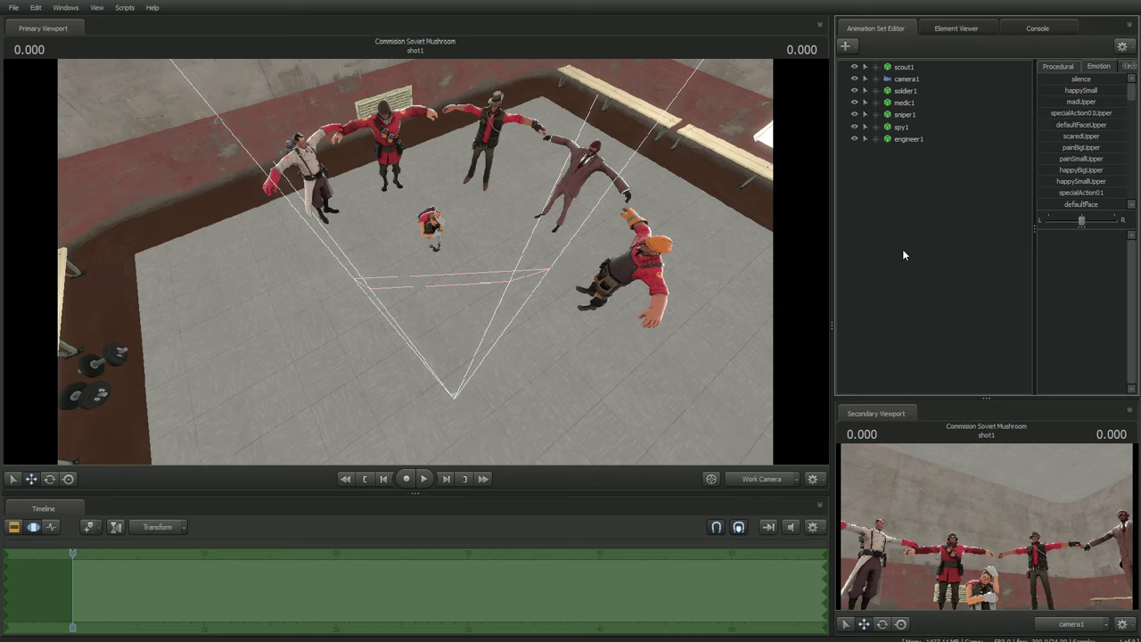
Add the Heavy, Pyro and Demoman models with outstretched arms to complete the circle of classes around the Scout
right_click(901, 249)
click(954, 223)
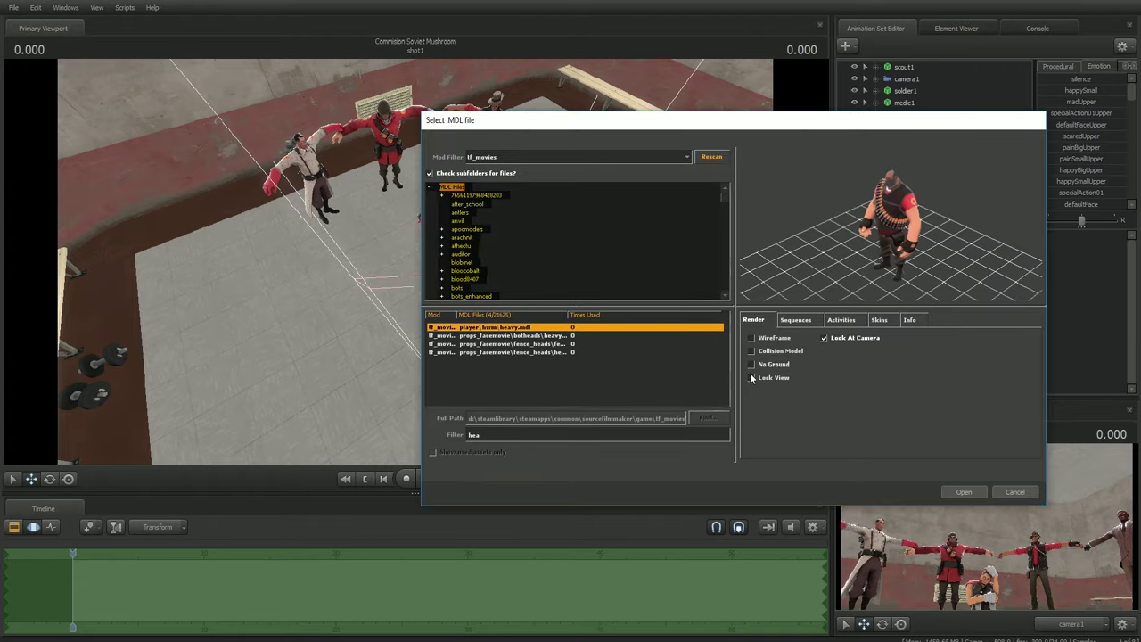
click(960, 489)
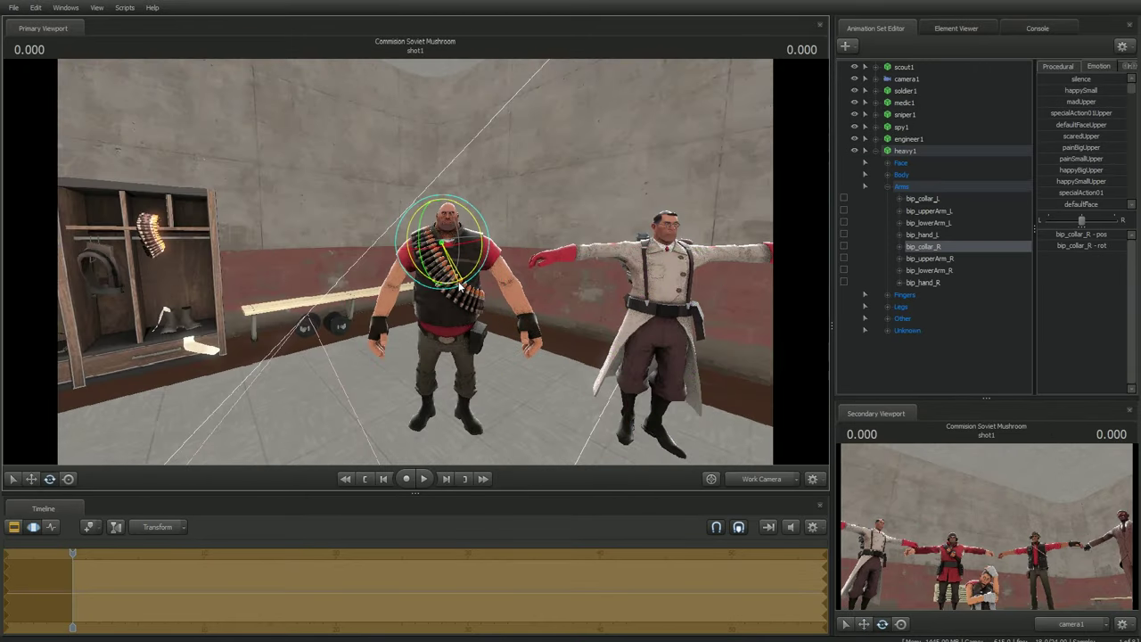
click(403, 260)
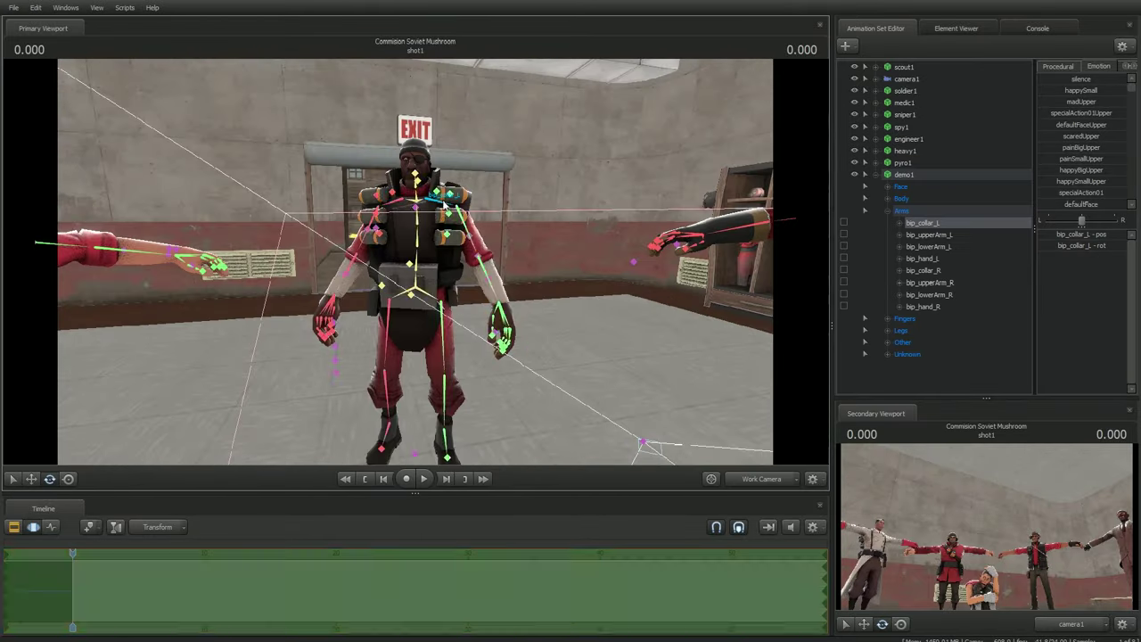
click(413, 247)
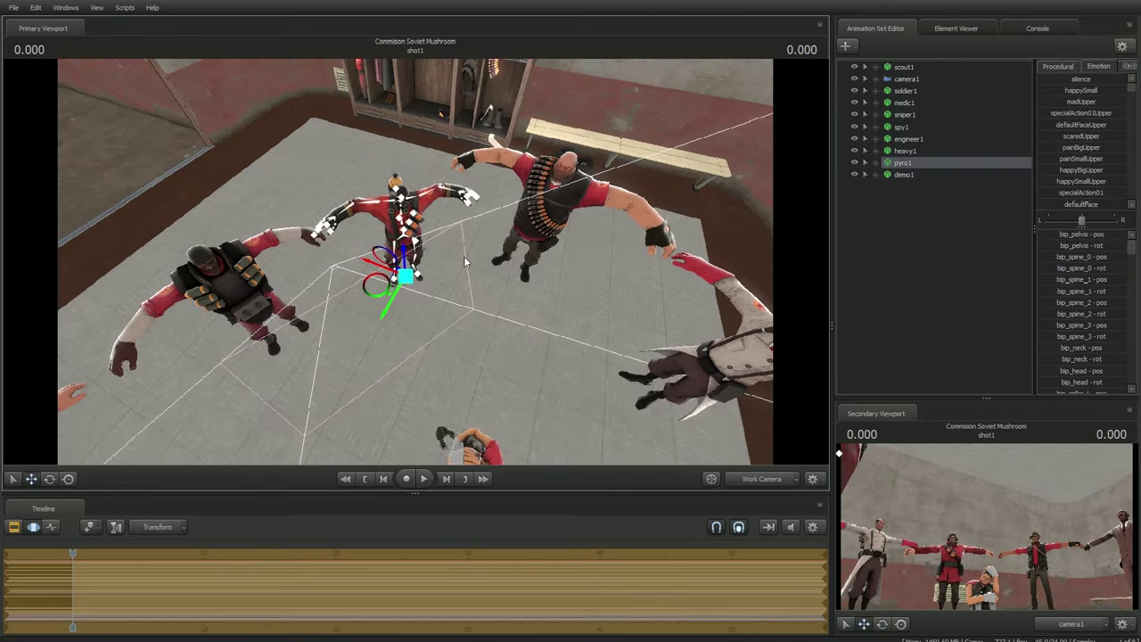
click(858, 282)
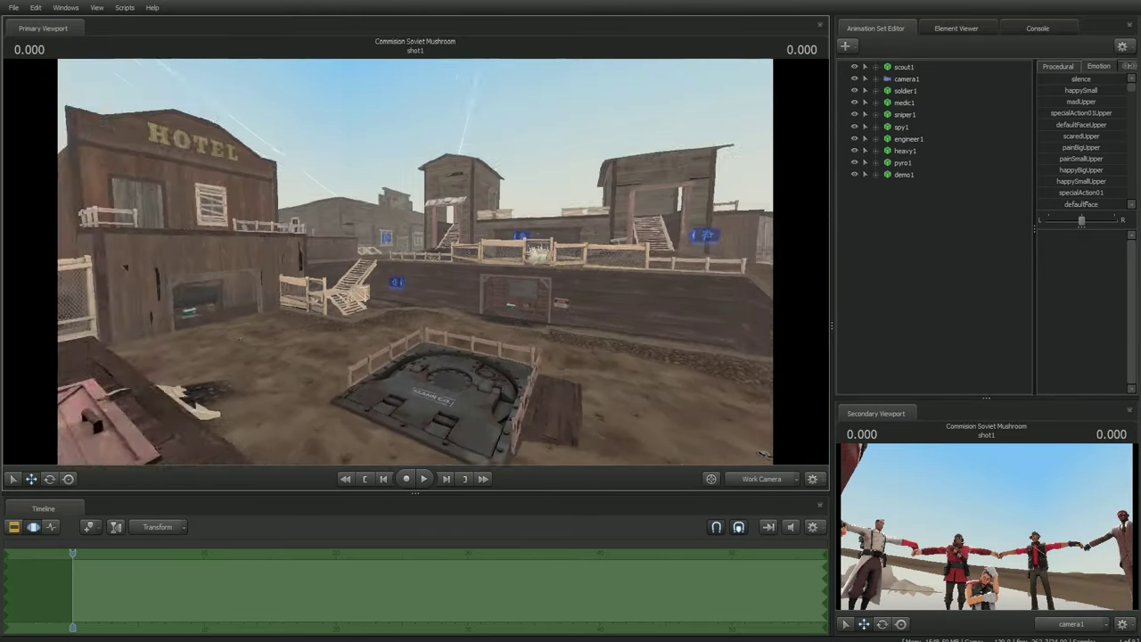
Move all the models and the camera together onto the fenced Mann Co. platform near the hotel
key(ctrl+a)
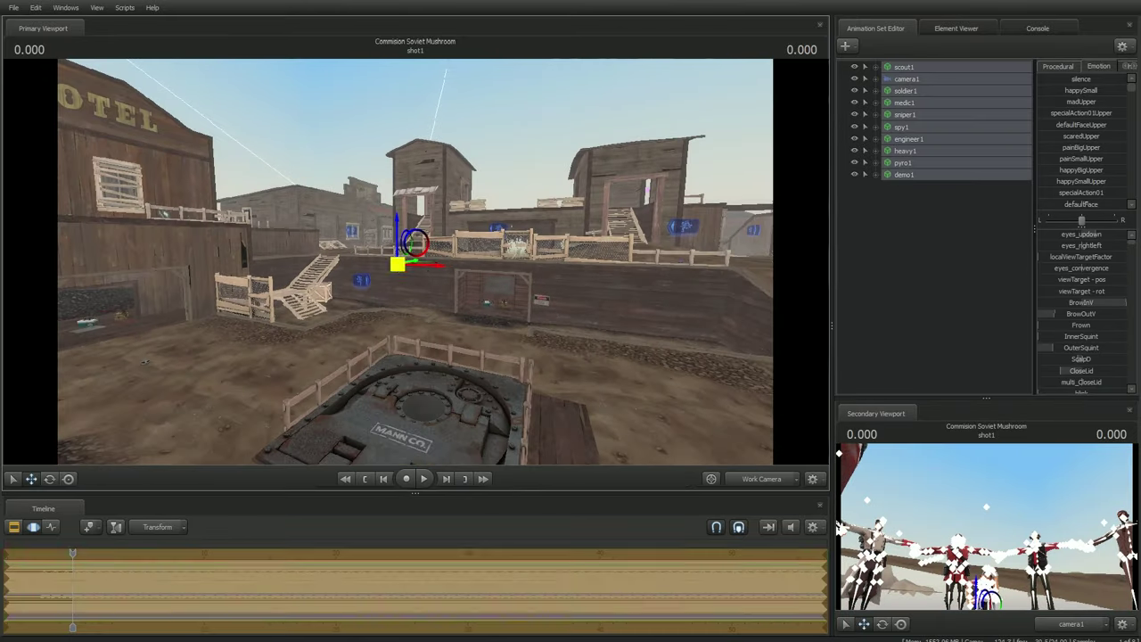
key(ctrl+shift+a)
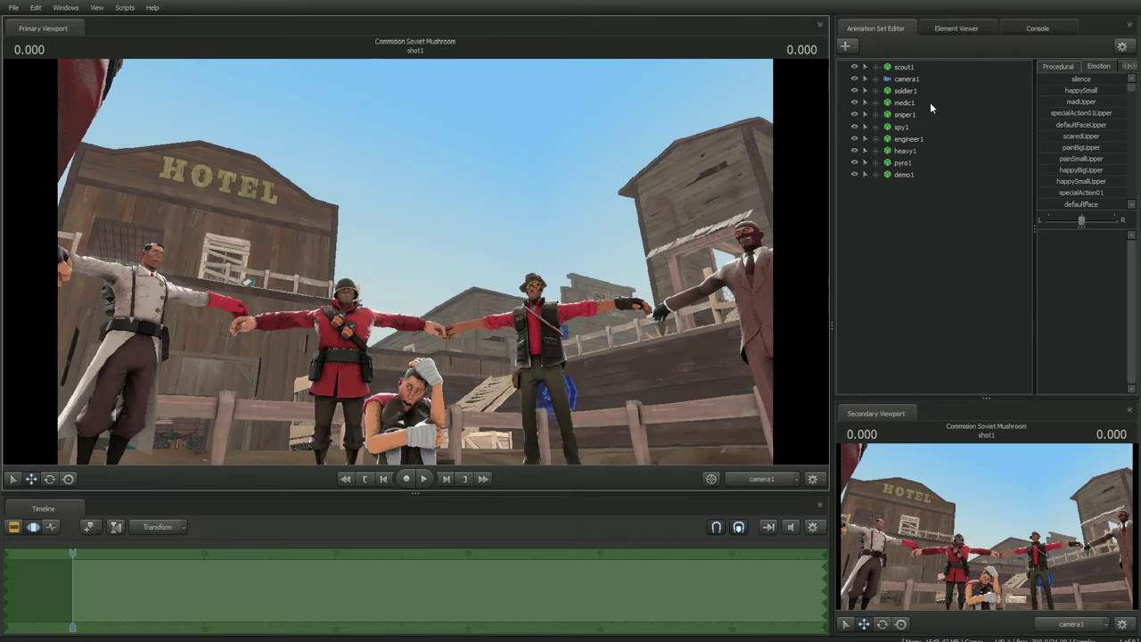
Reposition camera1 low behind the circle, looking at the Scout between a foreground figure's legs, and set its depth of field
click(906, 79)
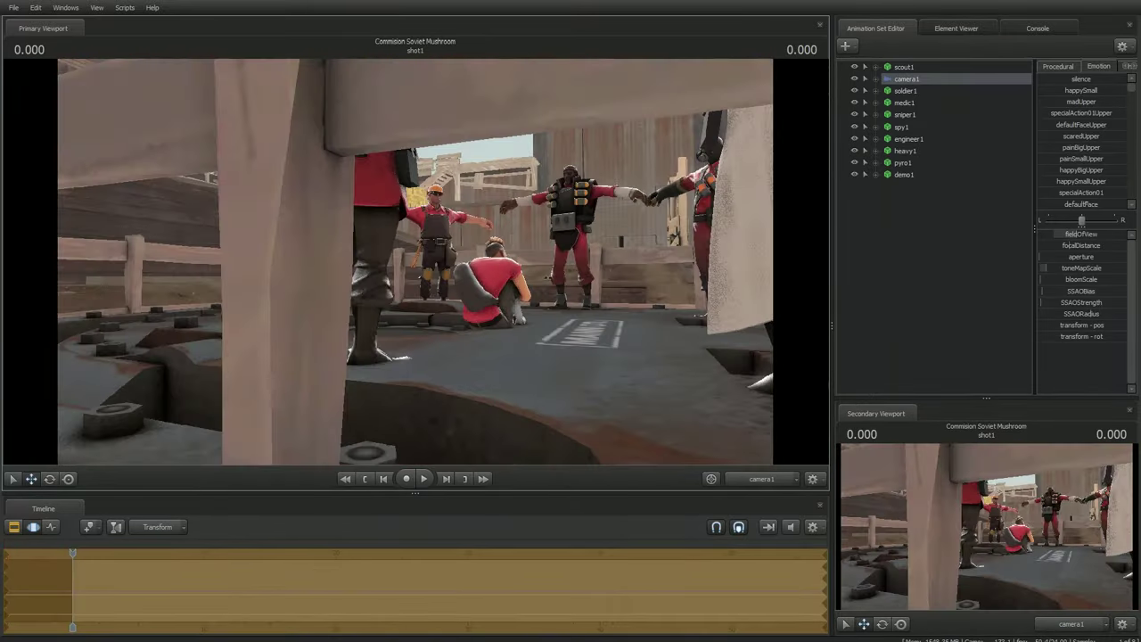
click(510, 329)
click(906, 78)
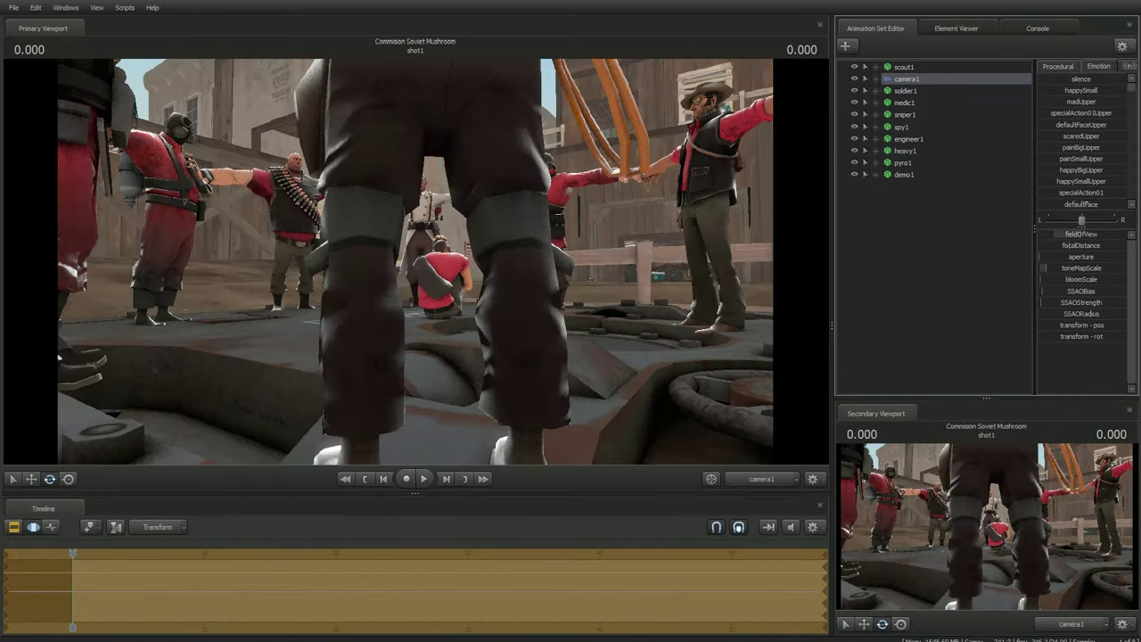
click(490, 348)
drag(491, 347, 465, 335)
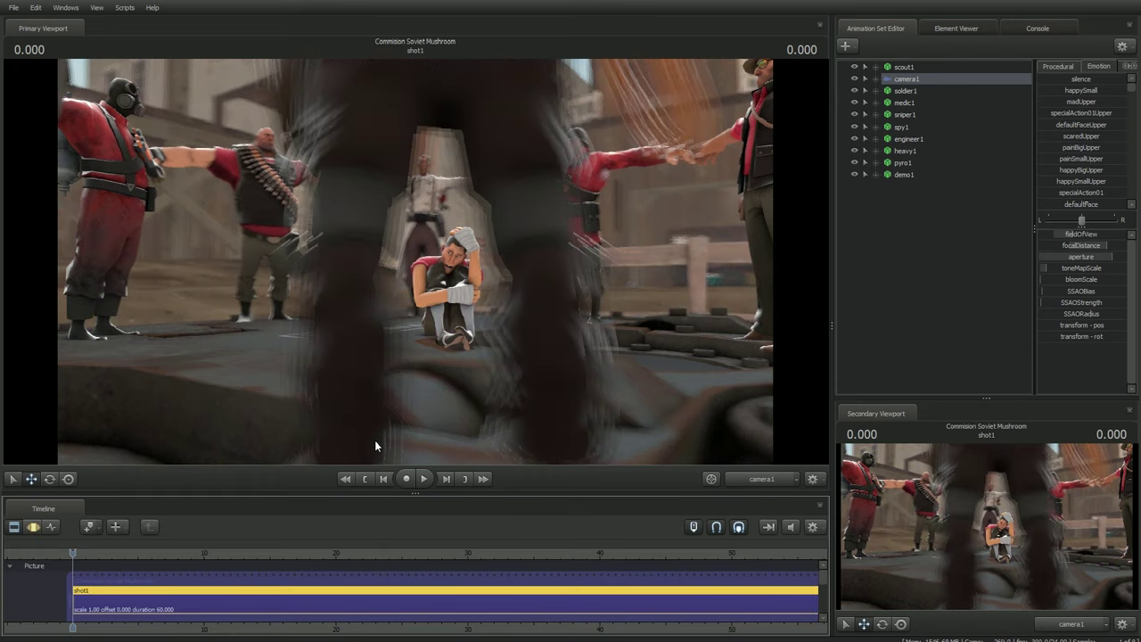
Preview the depth of field through camera1 and turn off progressive refinement in the viewport
key(ctrl+1)
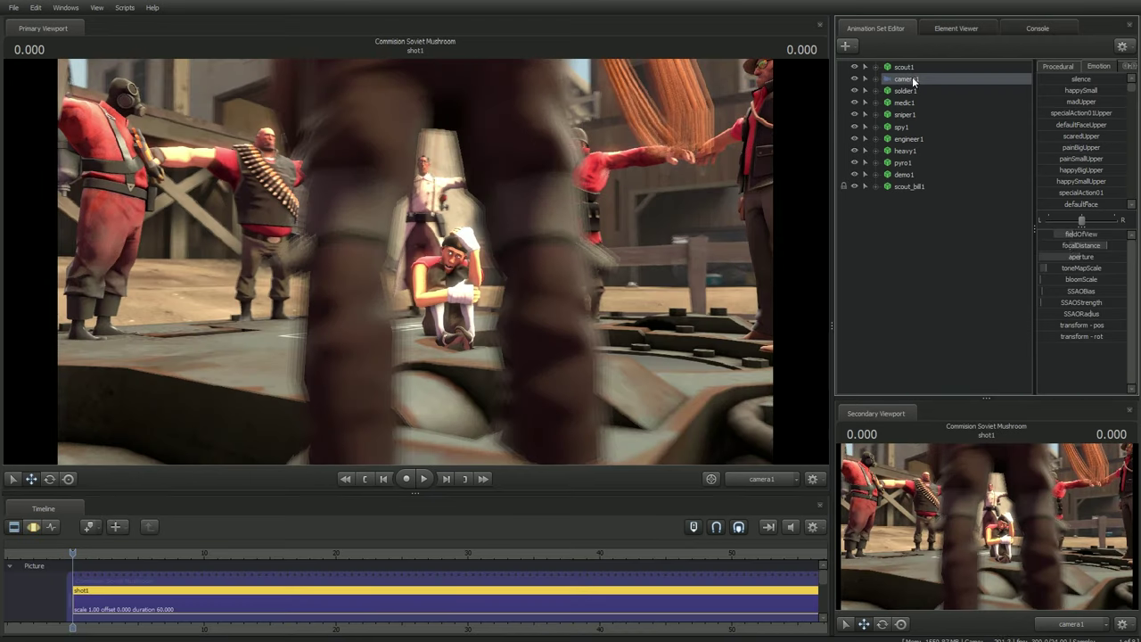
click(55, 525)
right_click(575, 270)
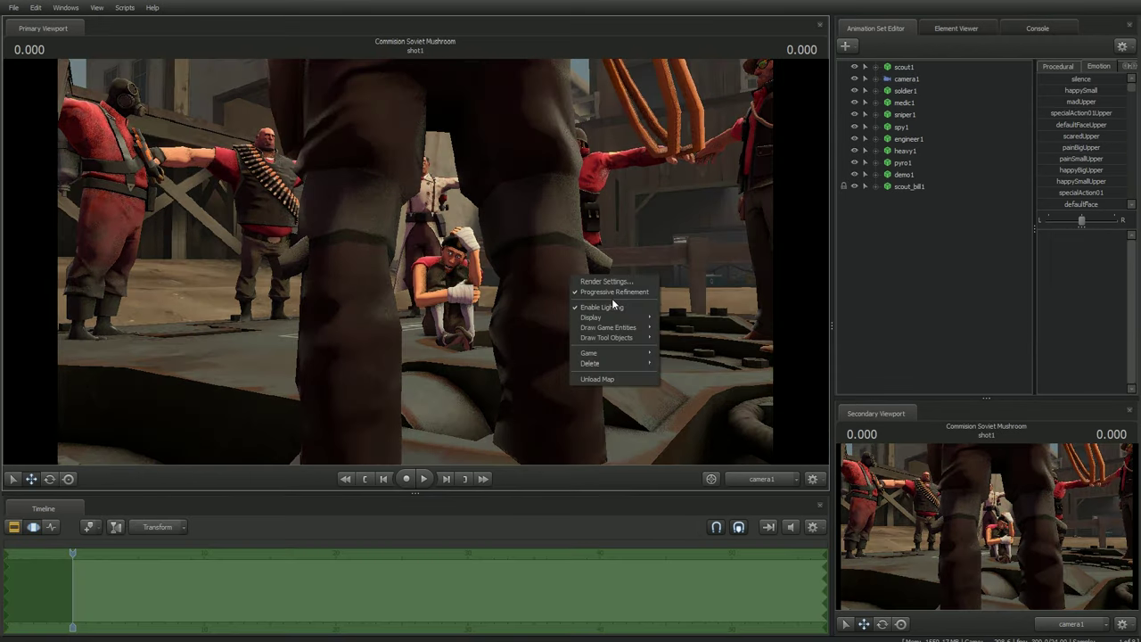
click(612, 298)
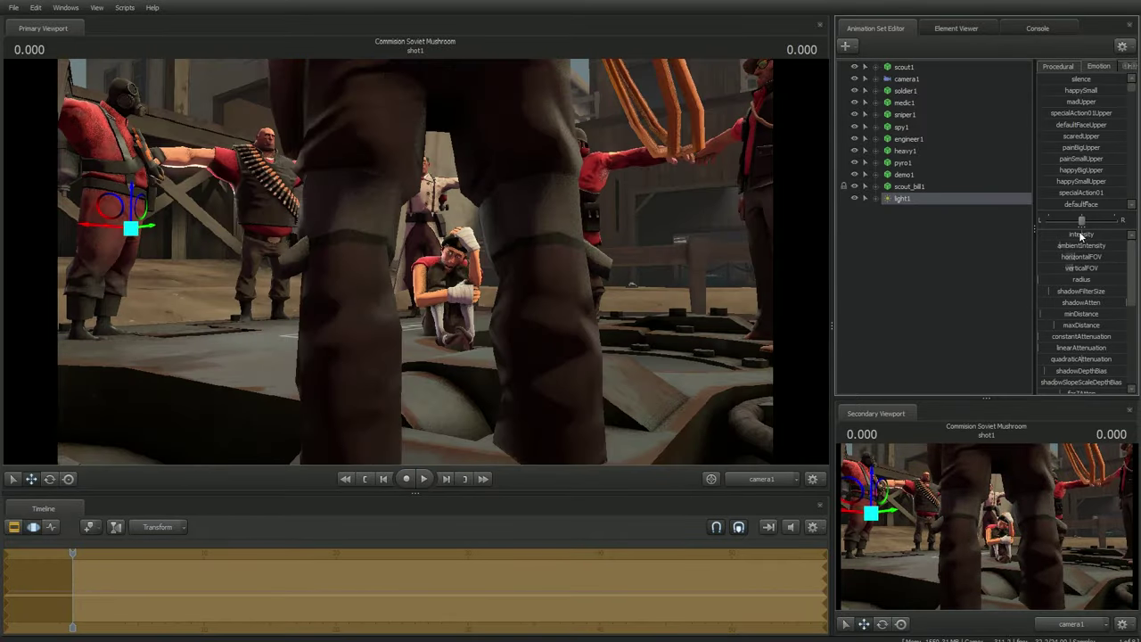
Create a second and a third light and aim them at the Scout crouching in the circle
right_click(861, 246)
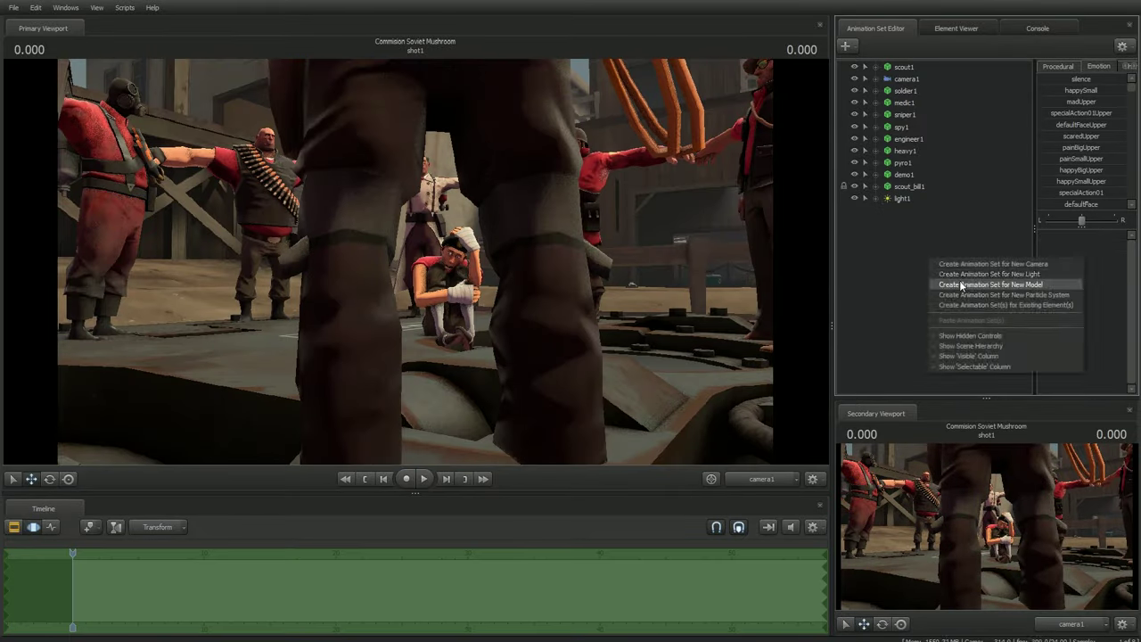
click(927, 276)
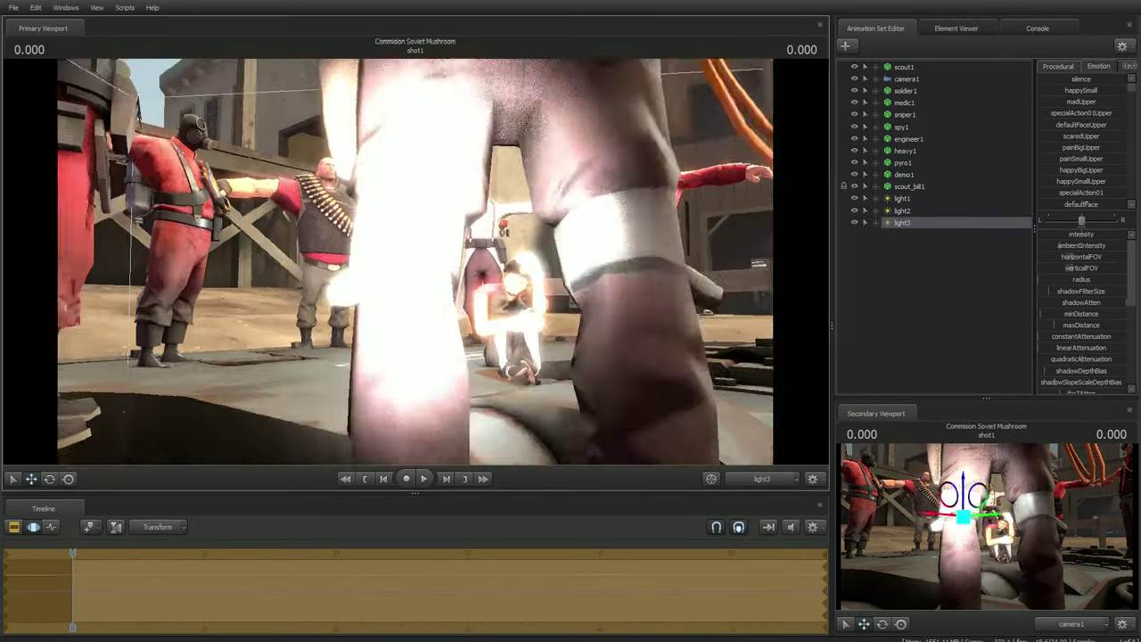